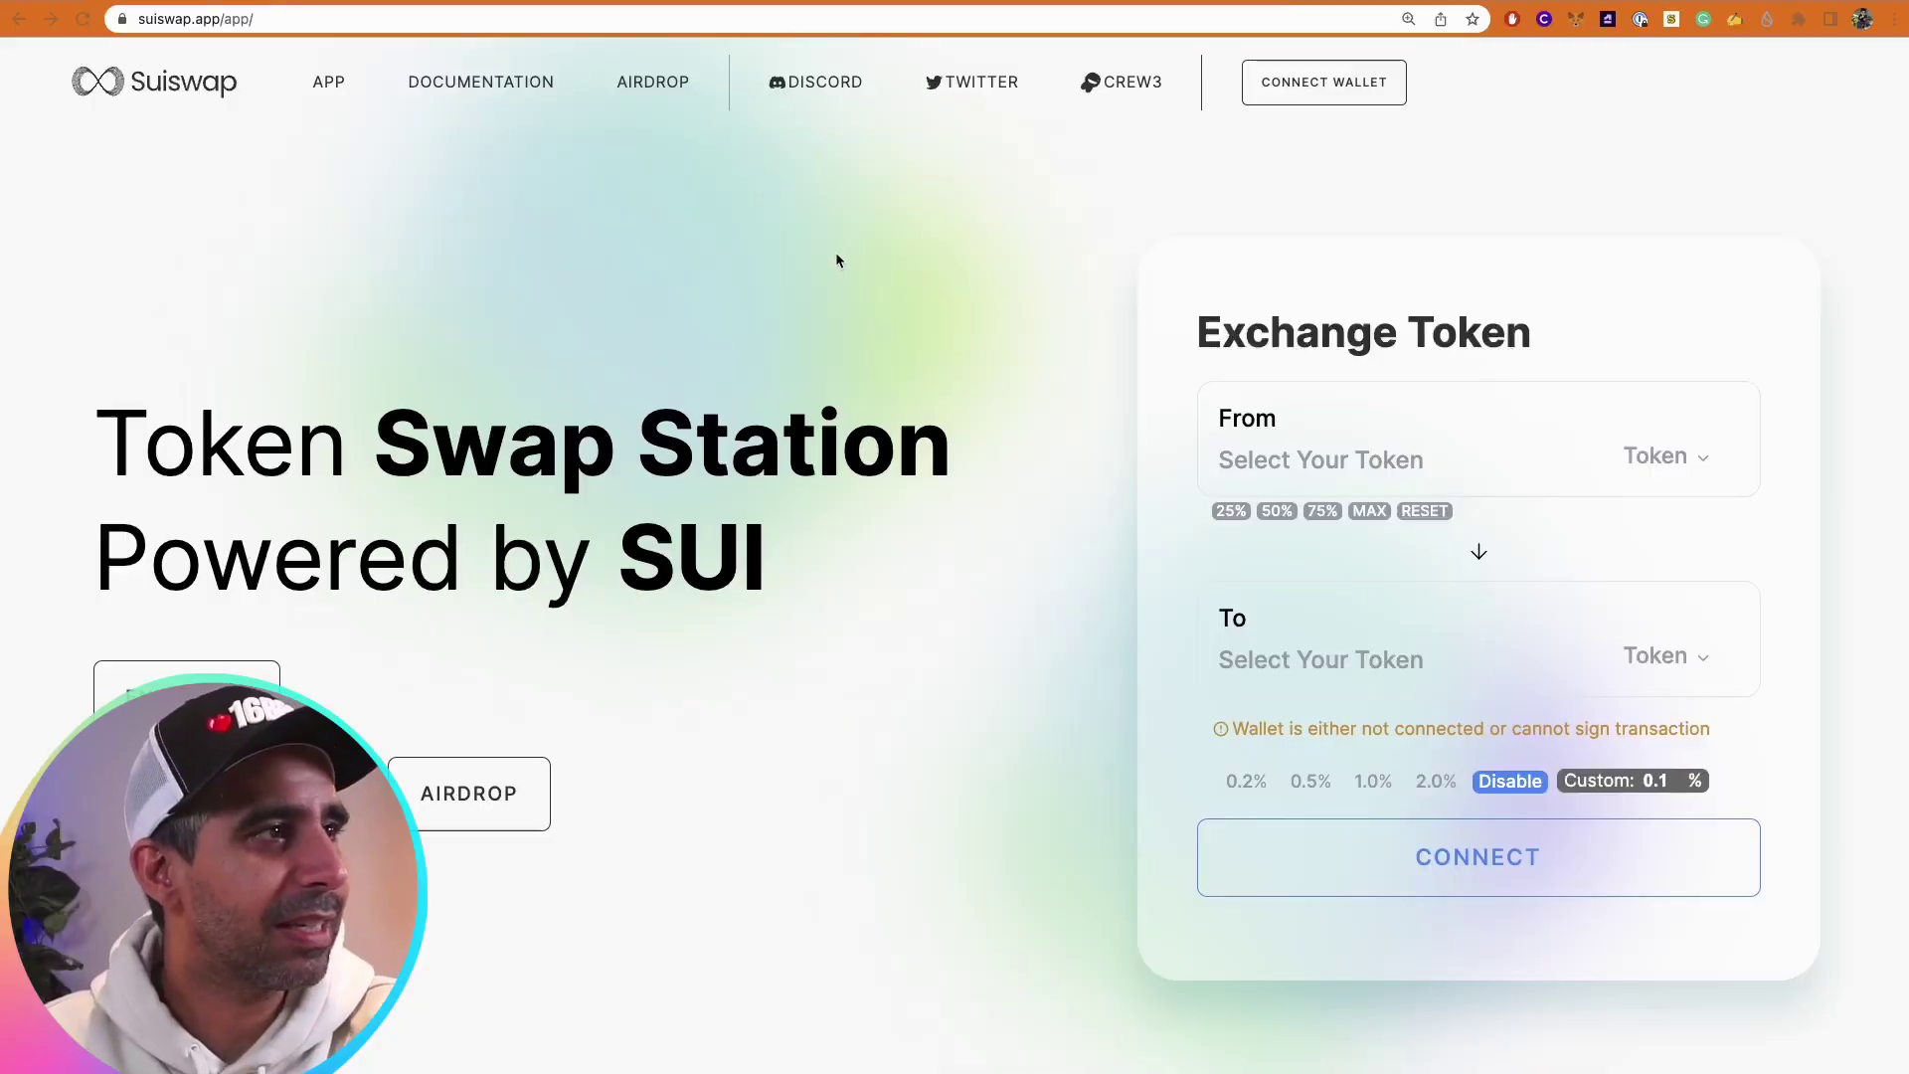
Connect the Sui Wallet to Suiswap from the wallet list
click(1333, 85)
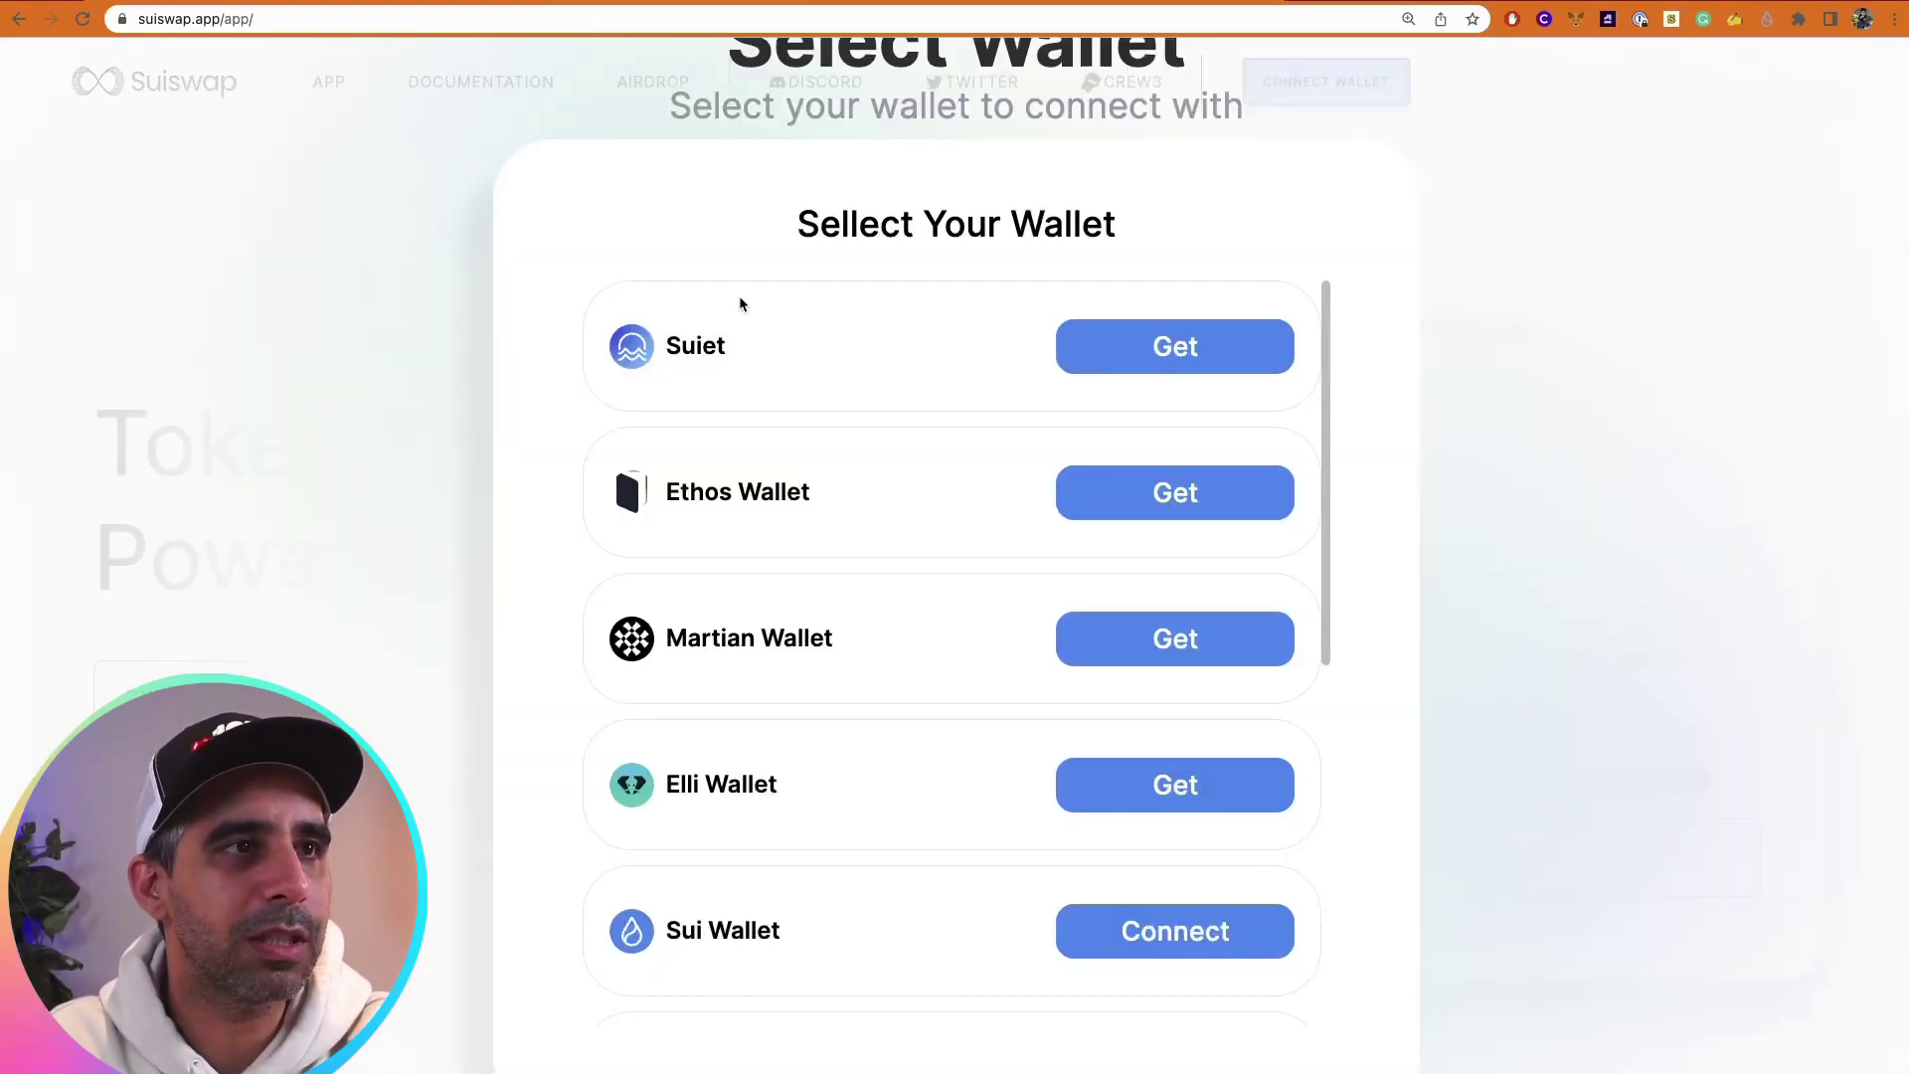
scroll(892, 510, down, 3)
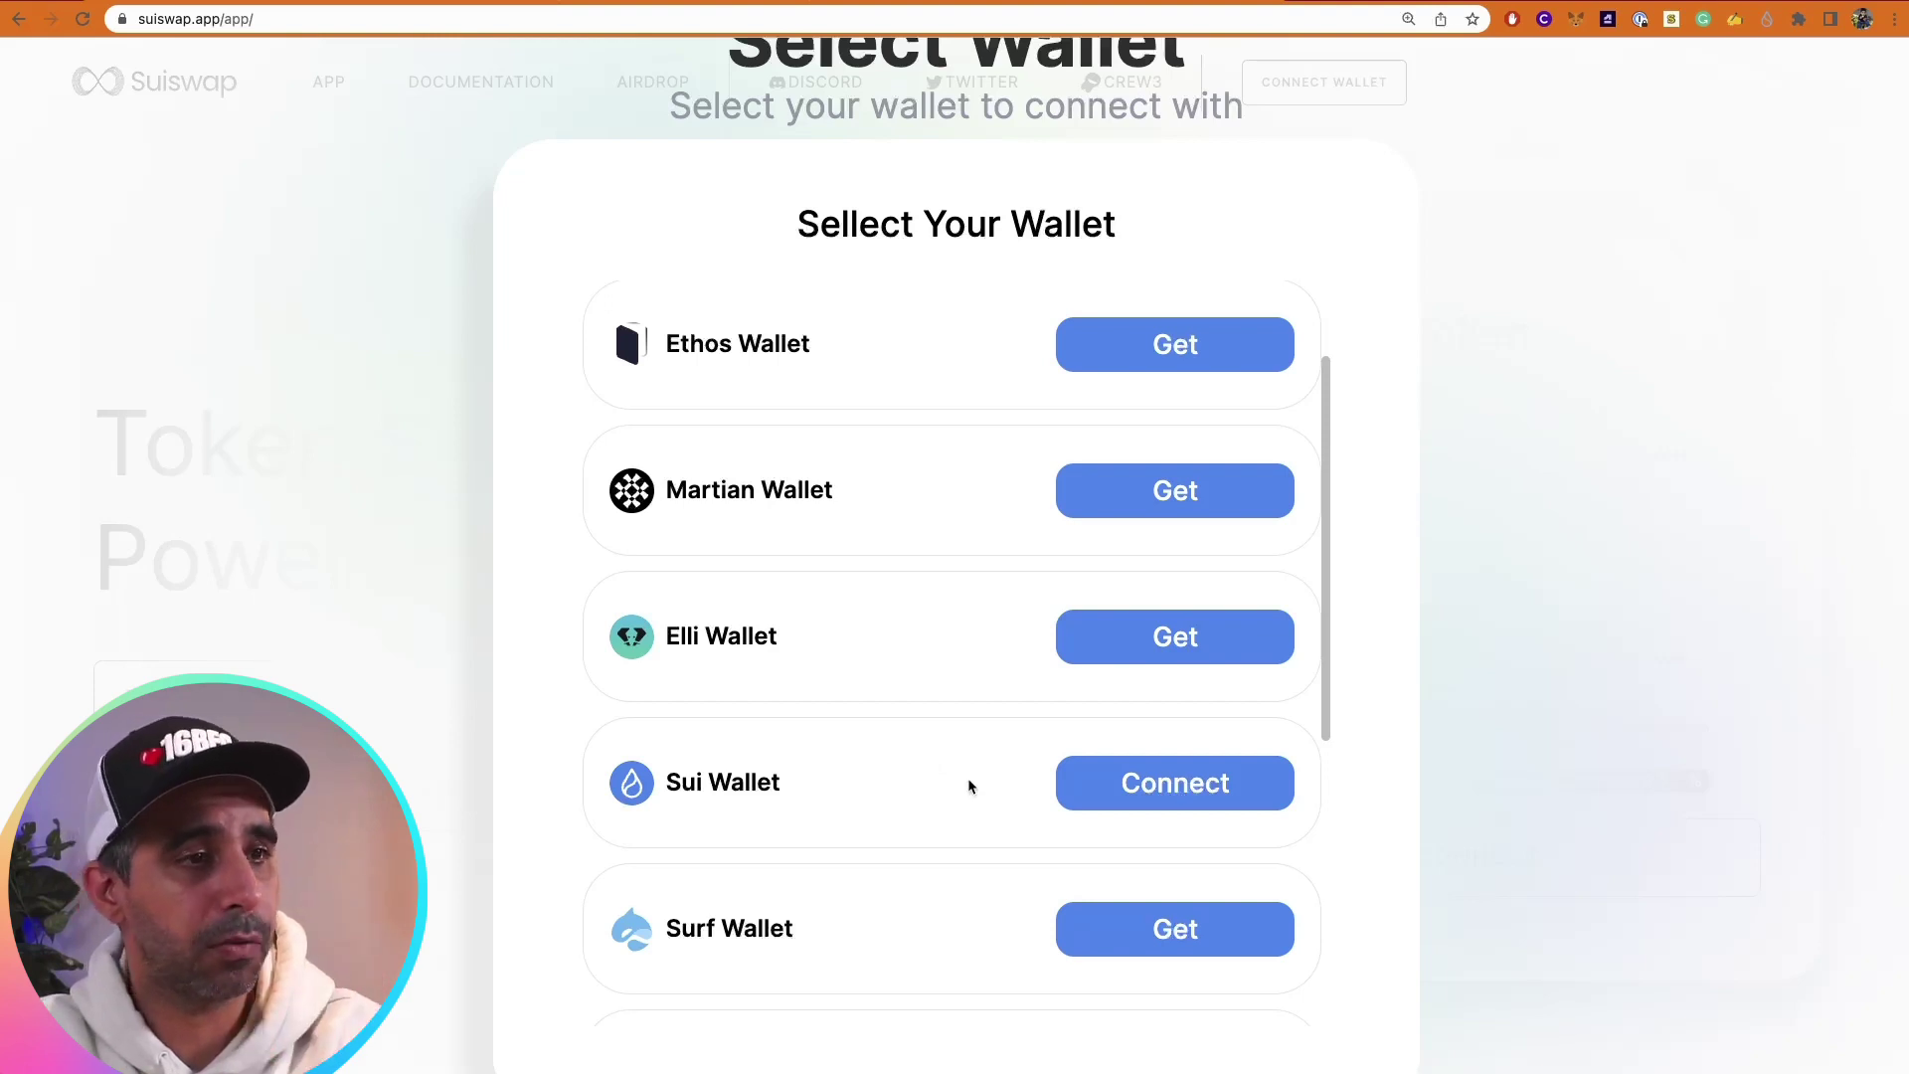
scroll(925, 610, down, 5)
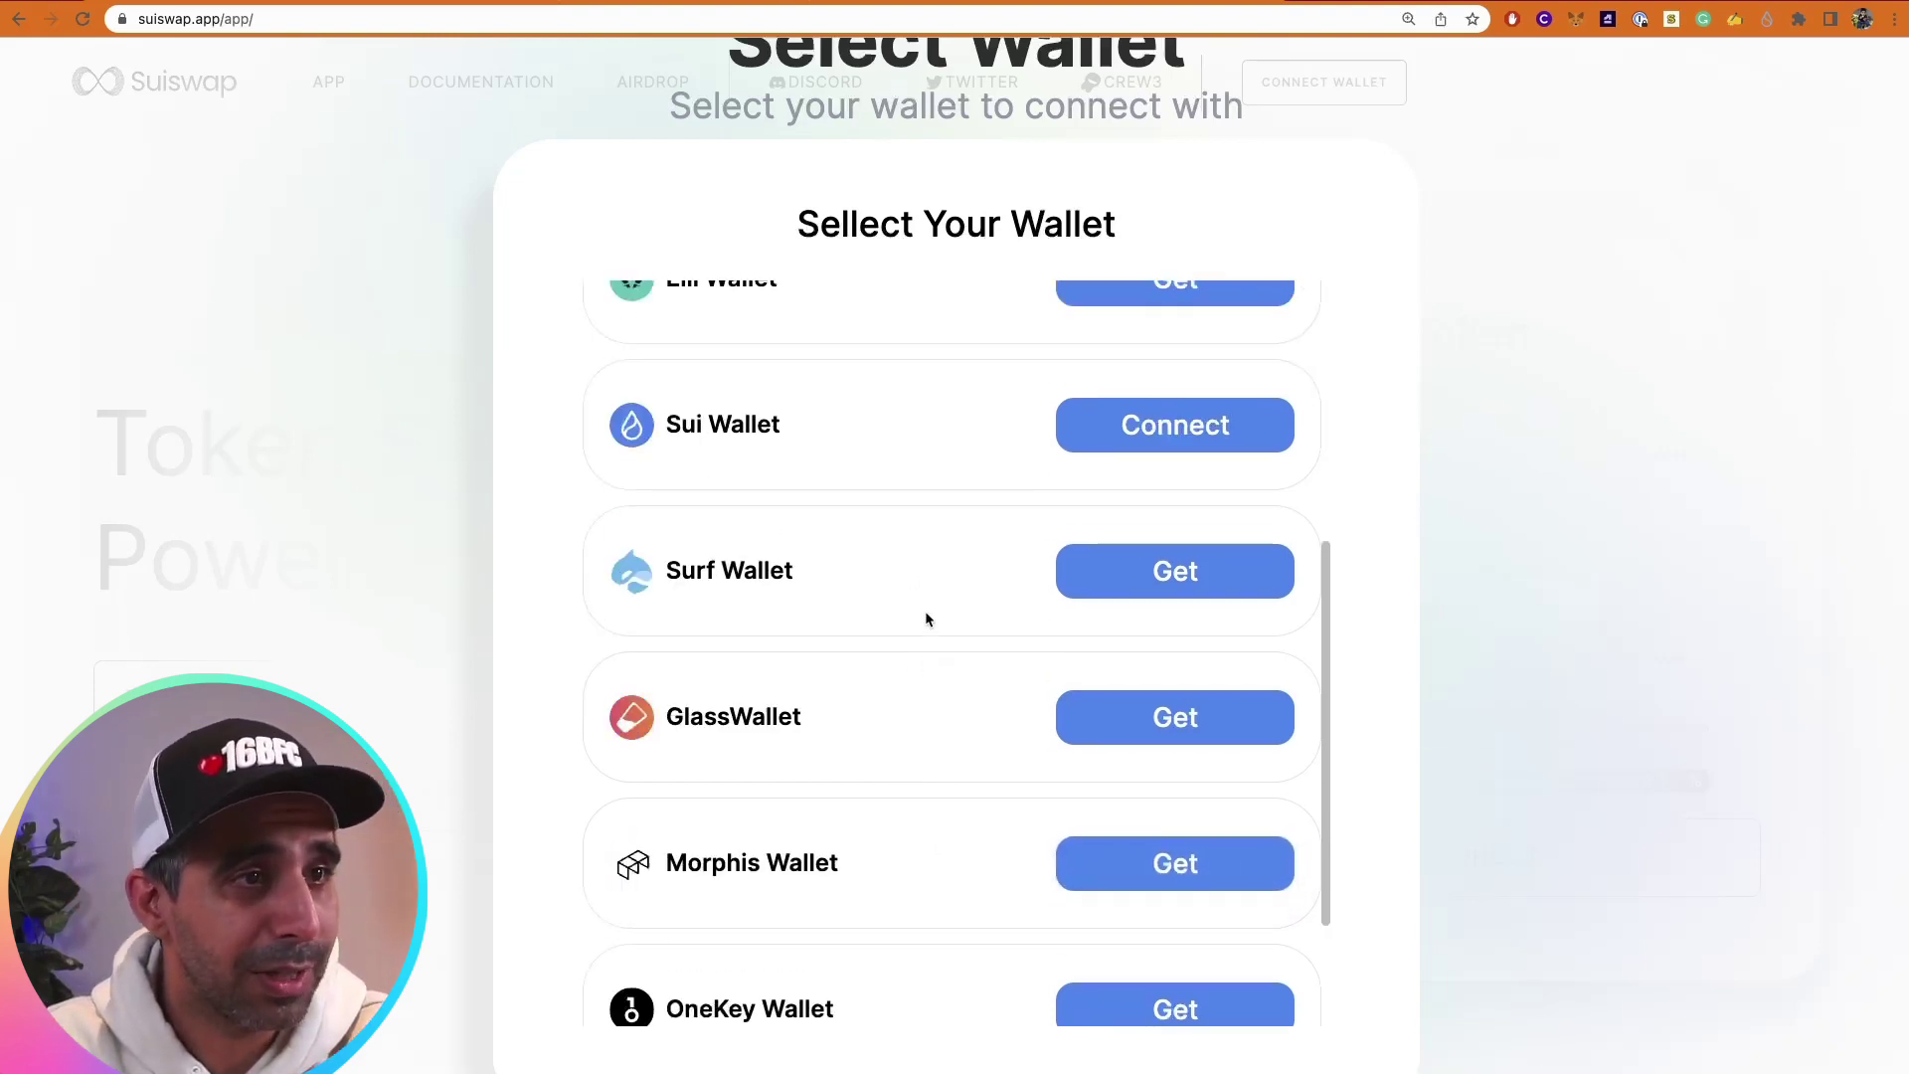
scroll(915, 616, up, 3)
scroll(903, 637, up, 4)
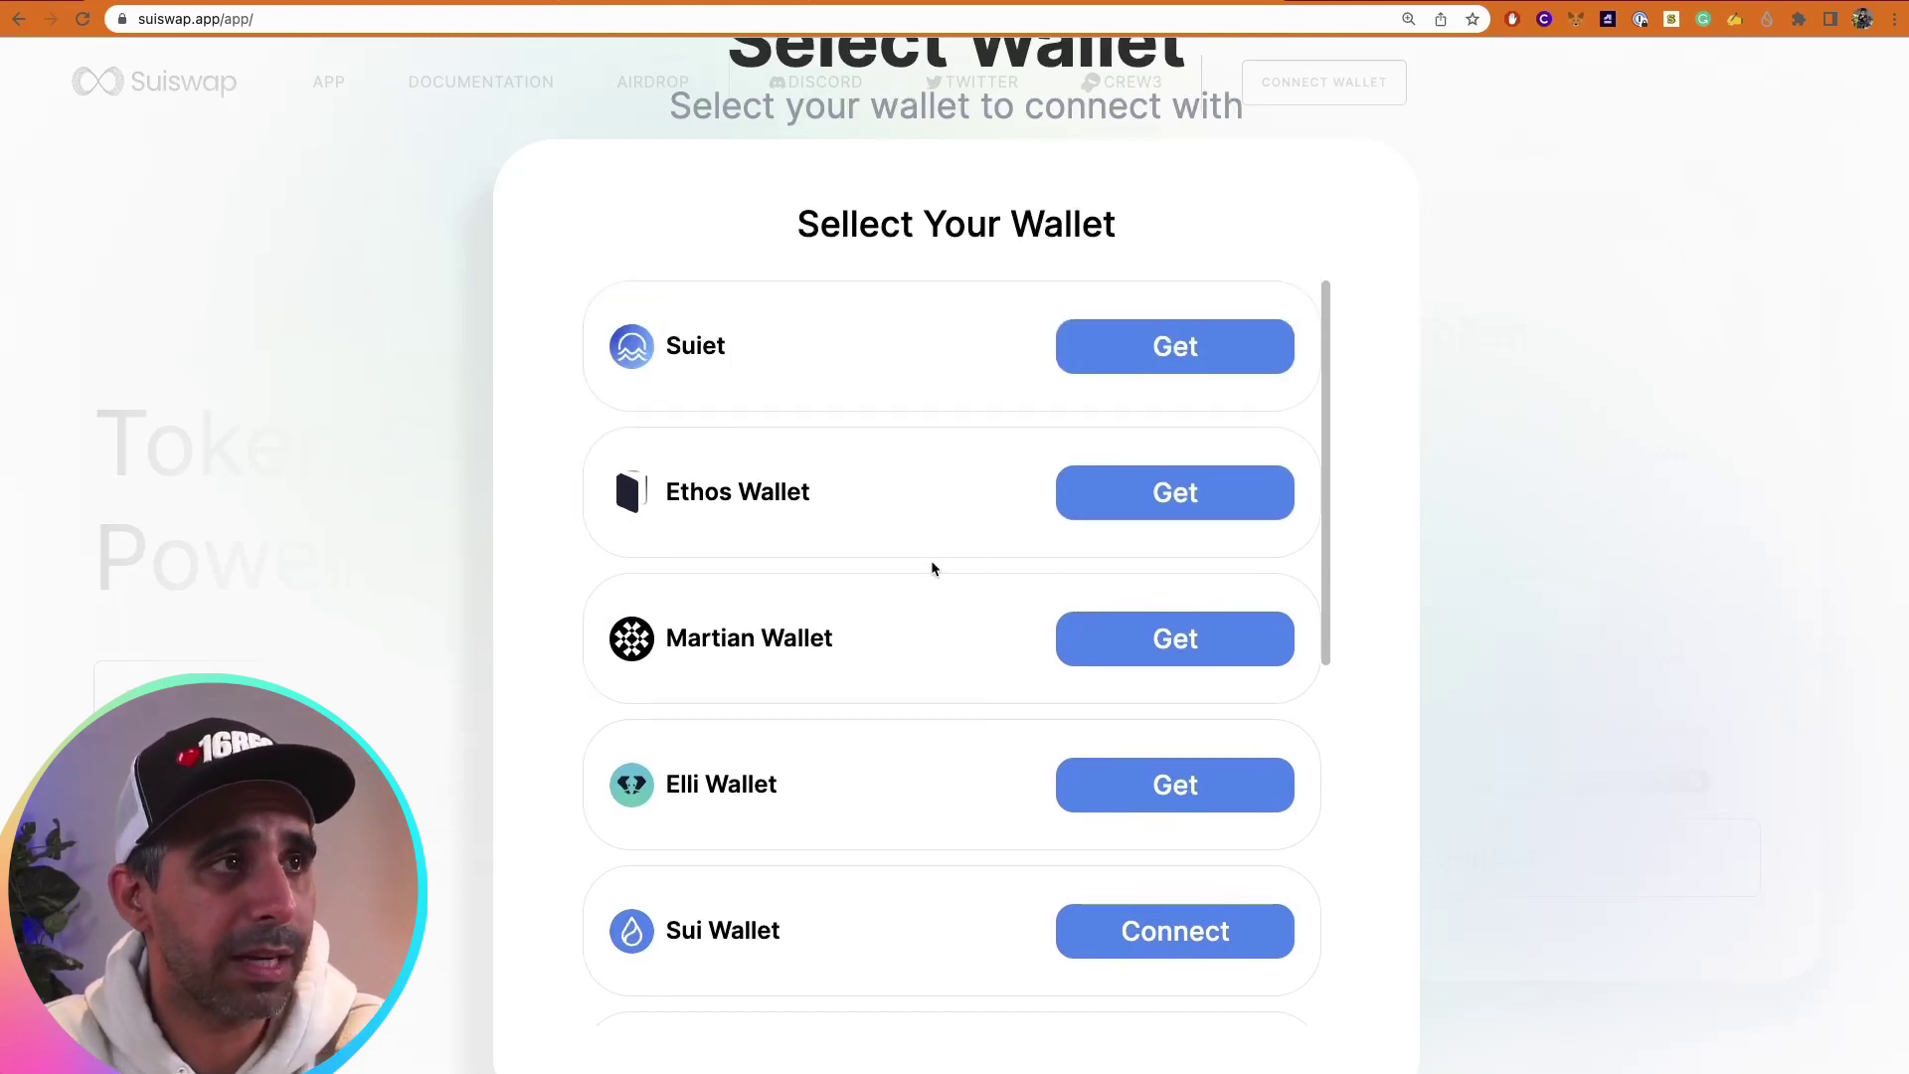
scroll(928, 582, down, 3)
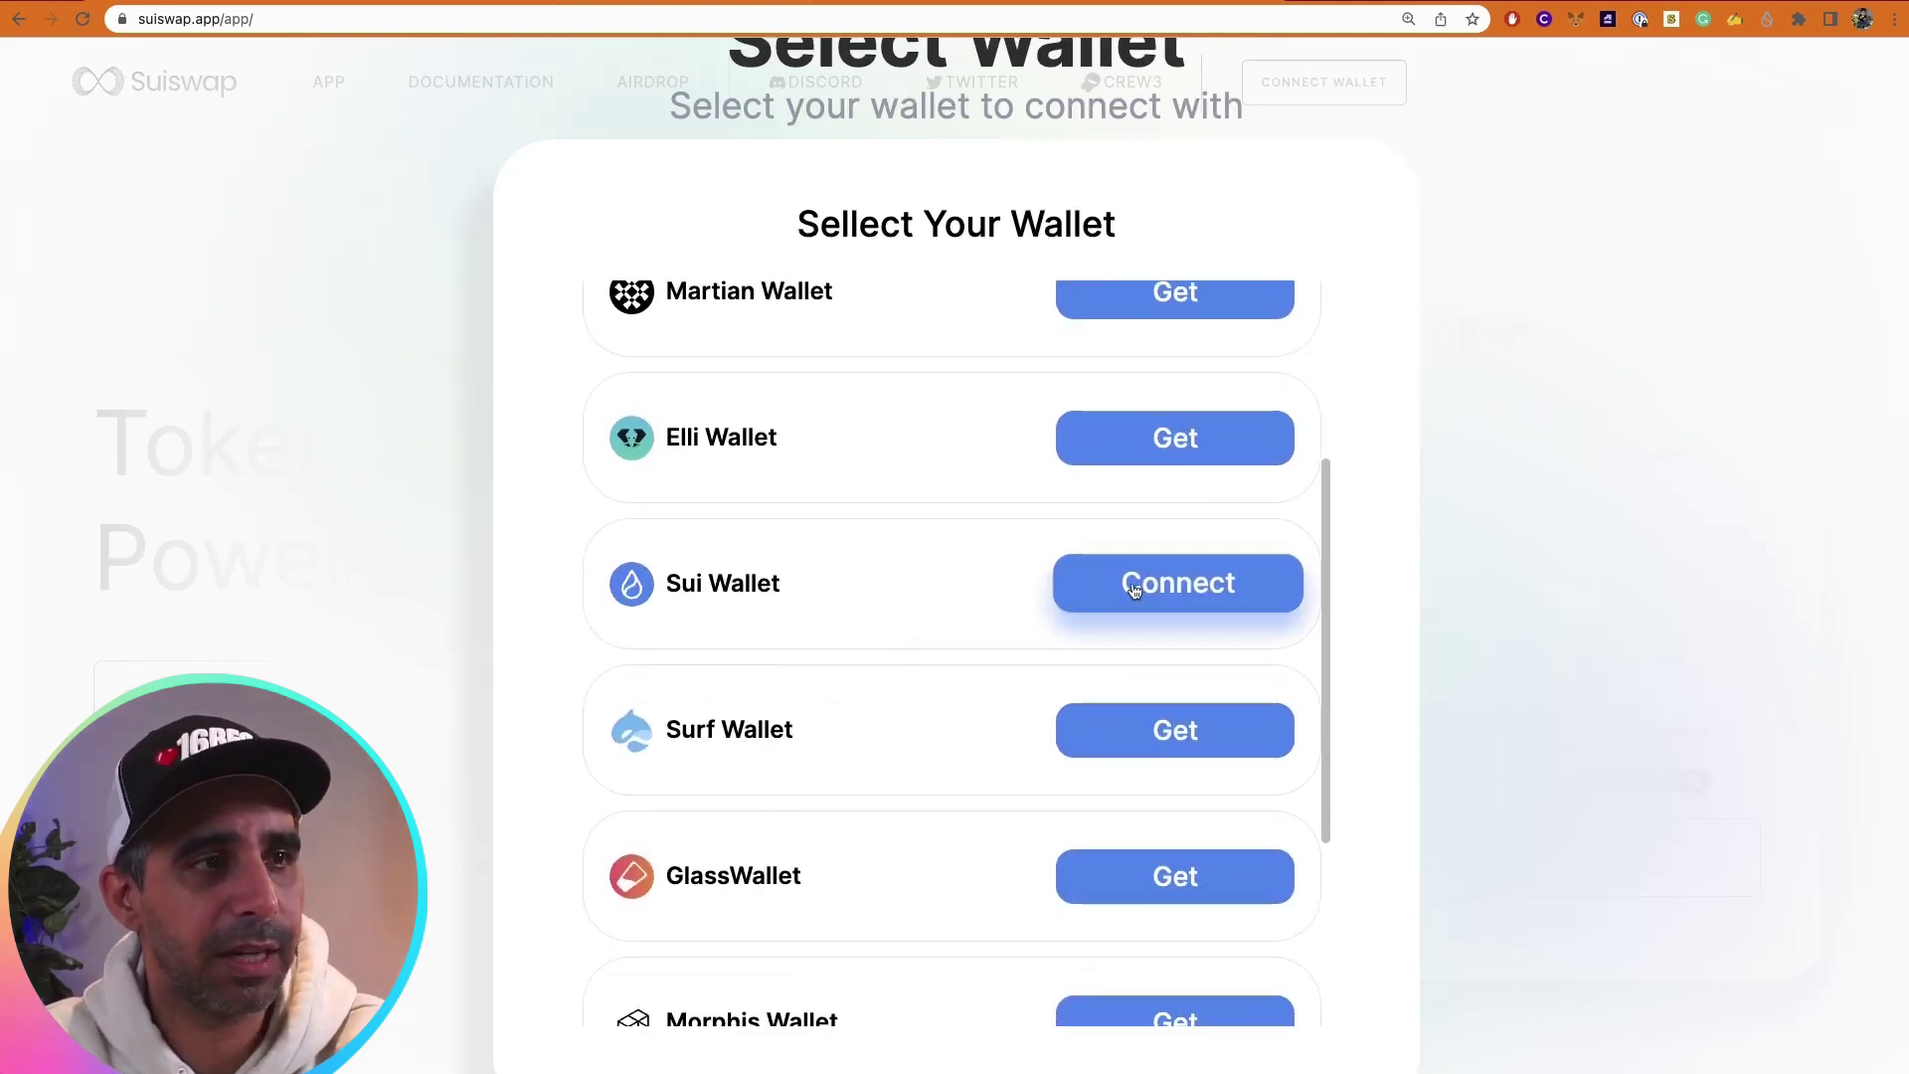
click(1126, 604)
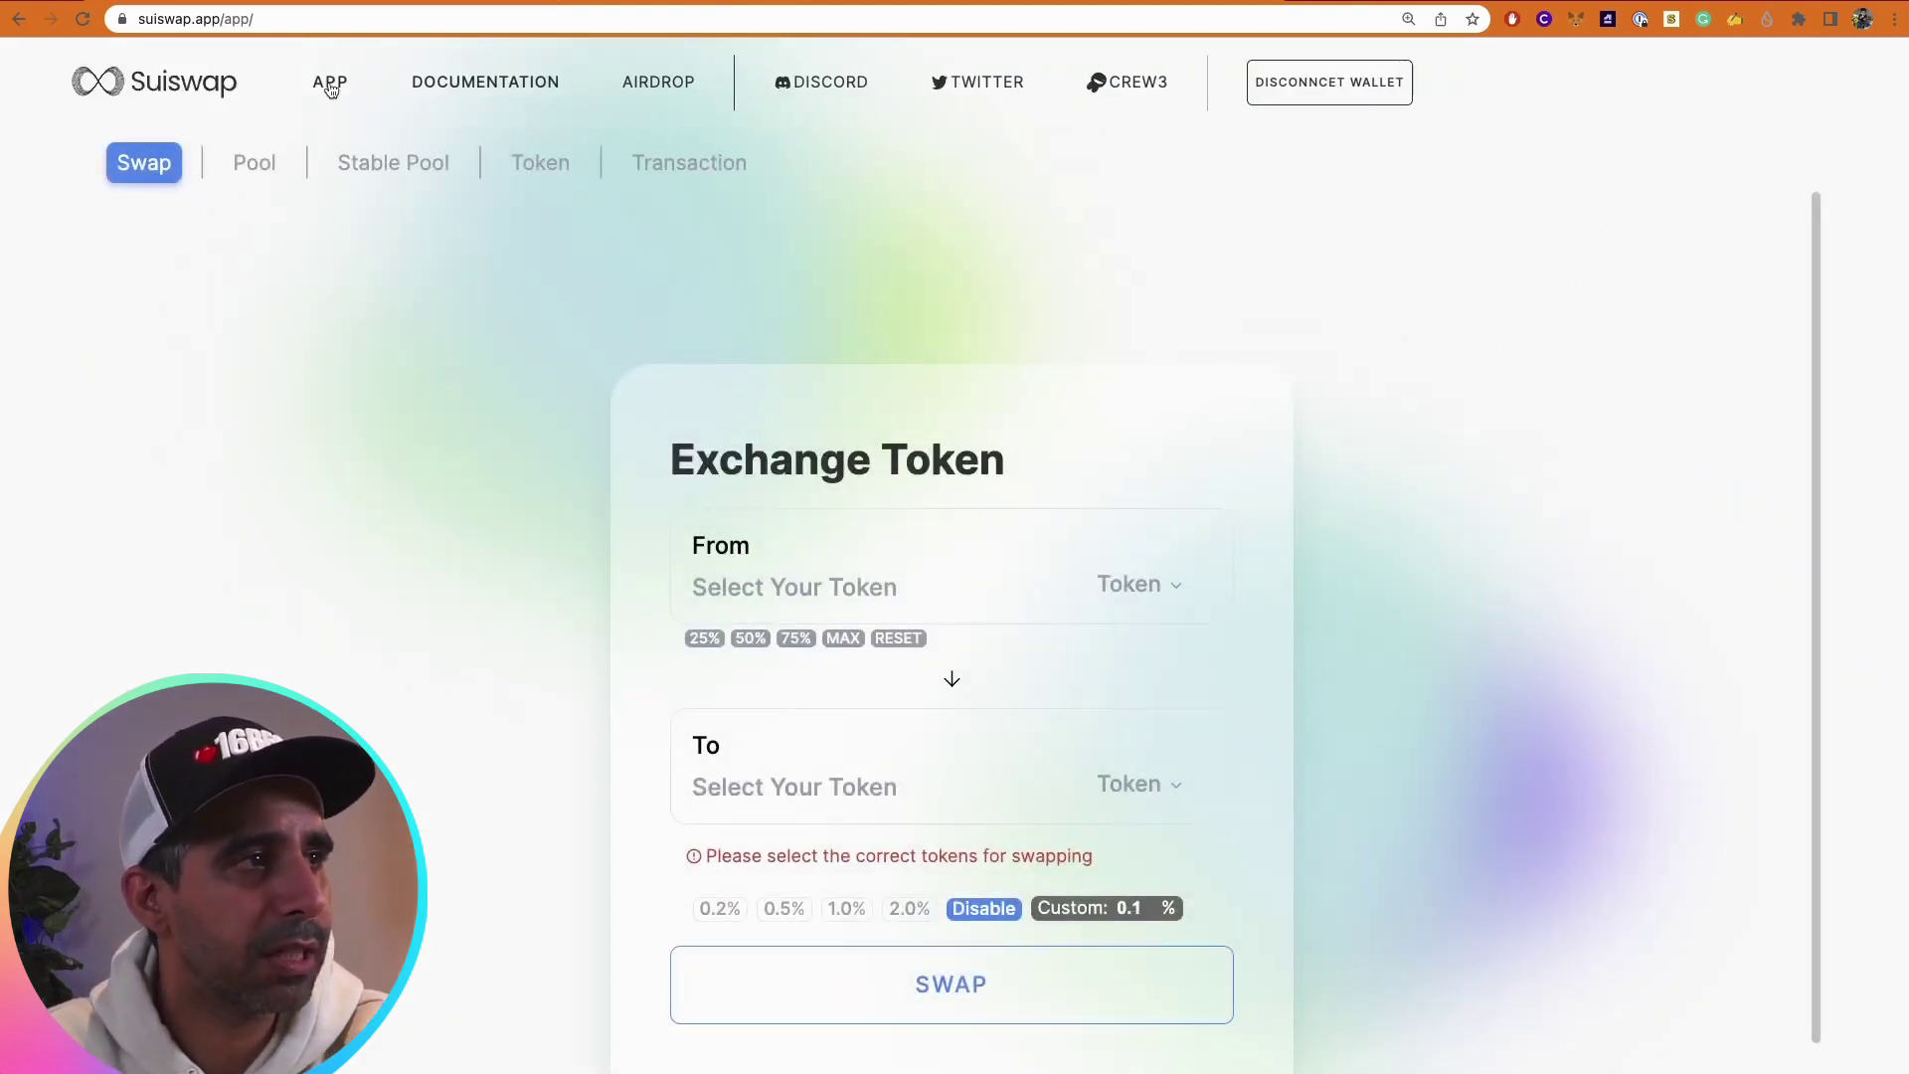
Glance at the Suiswap documentation, return to the swap page and connect Sui Wallet again
click(543, 97)
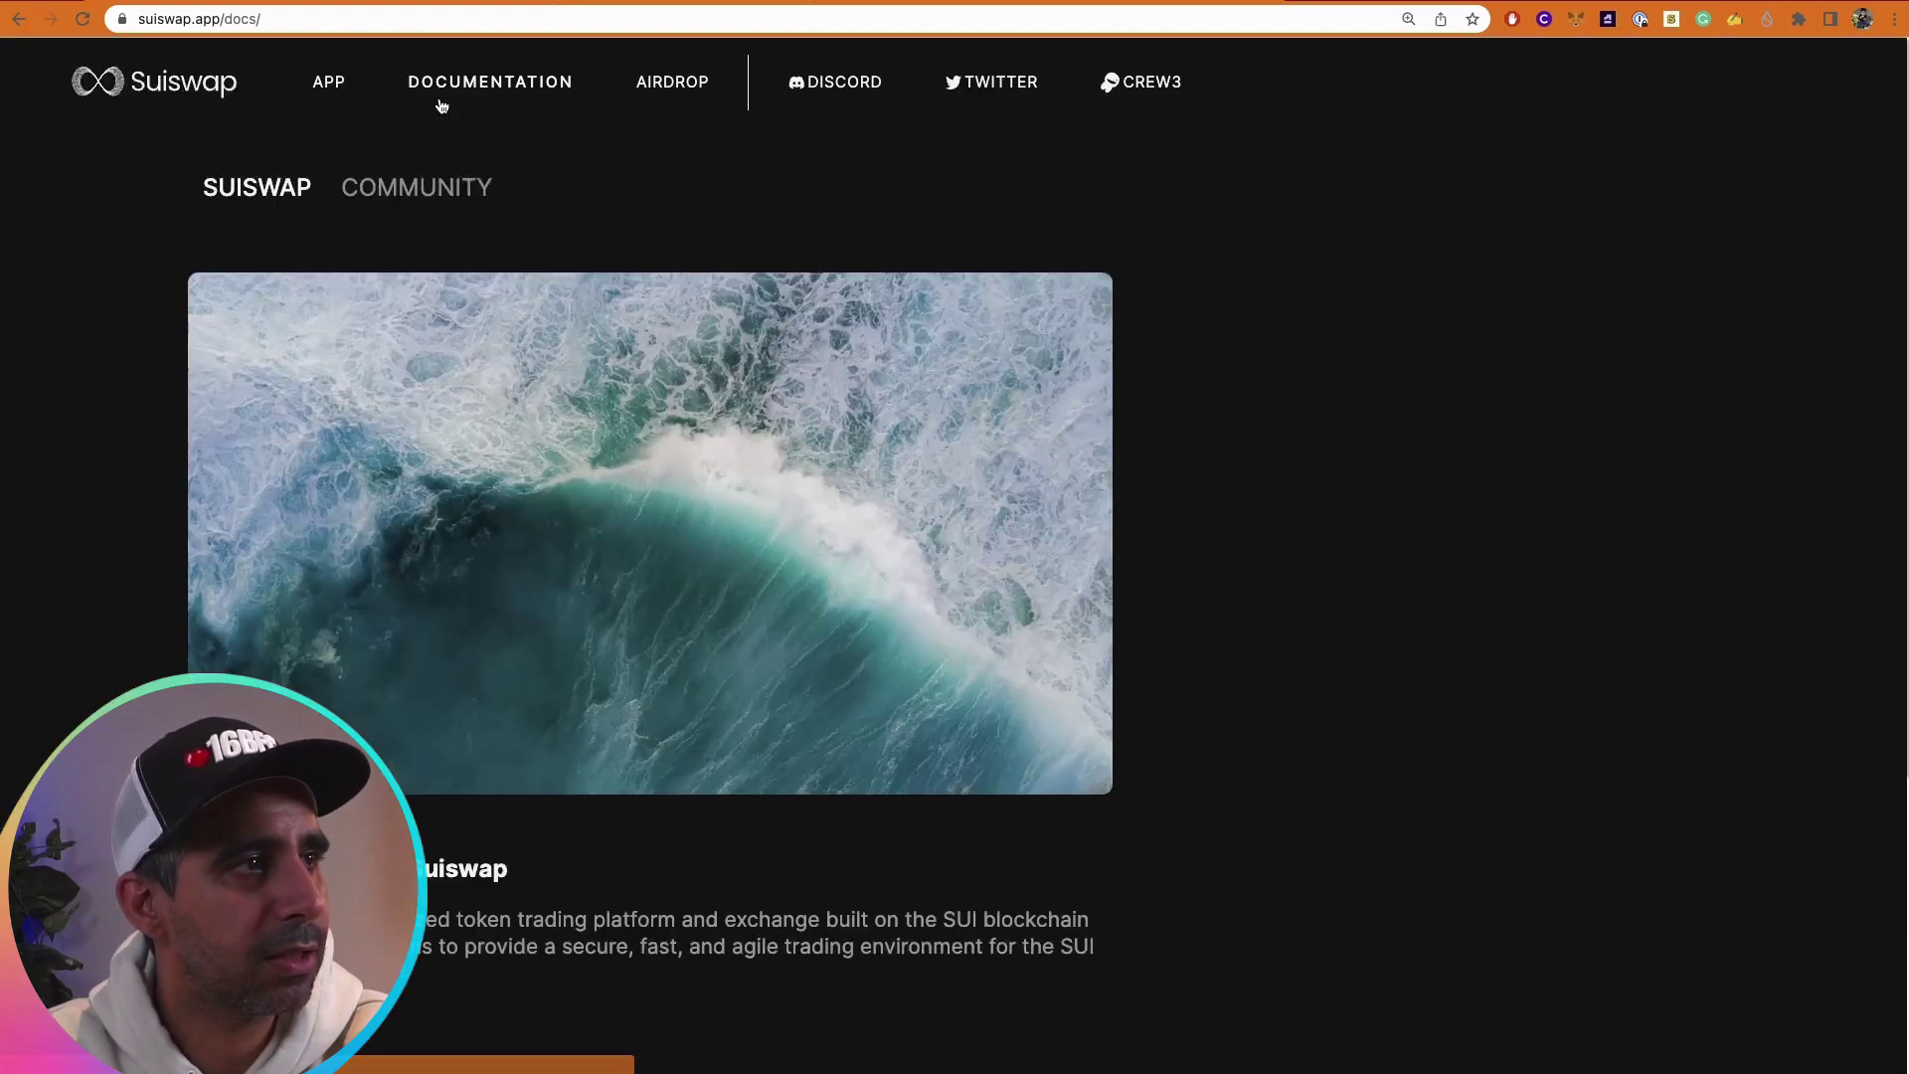
click(338, 85)
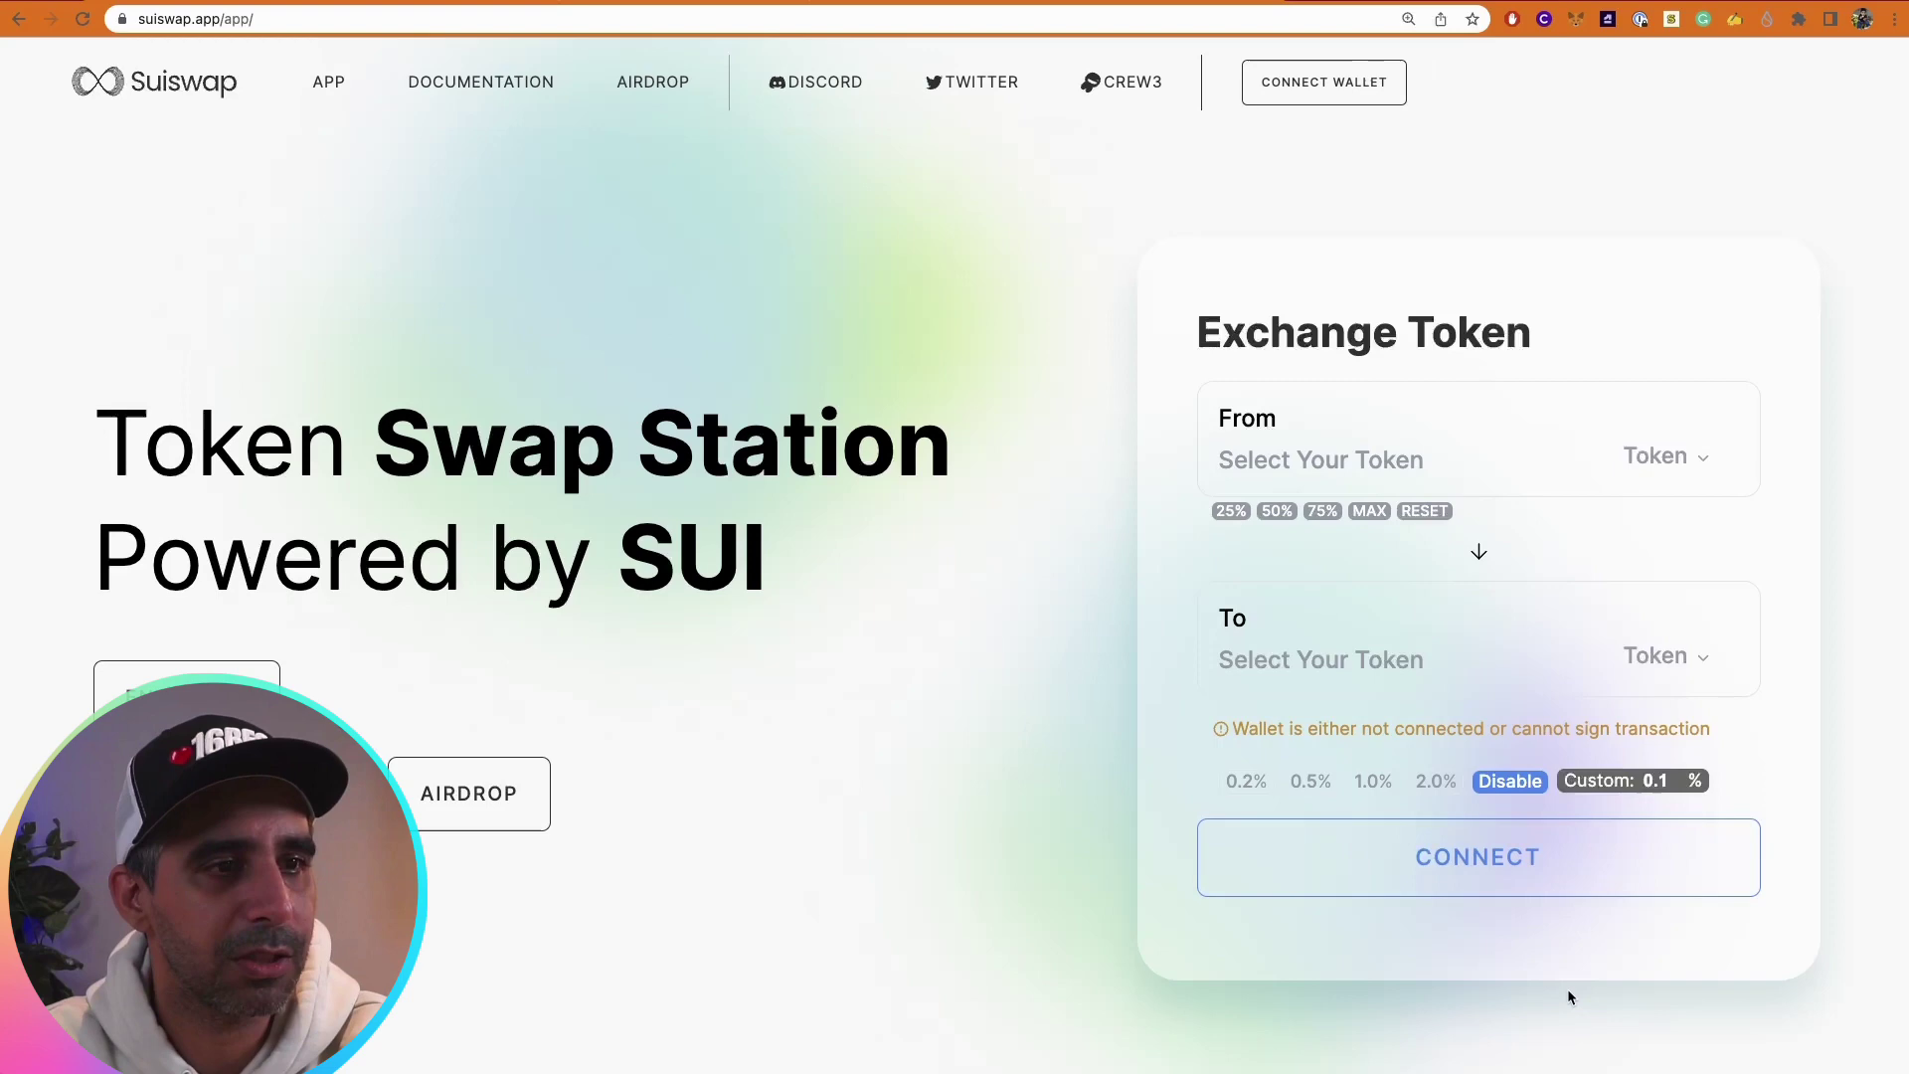
click(1461, 870)
scroll(811, 663, down, 2)
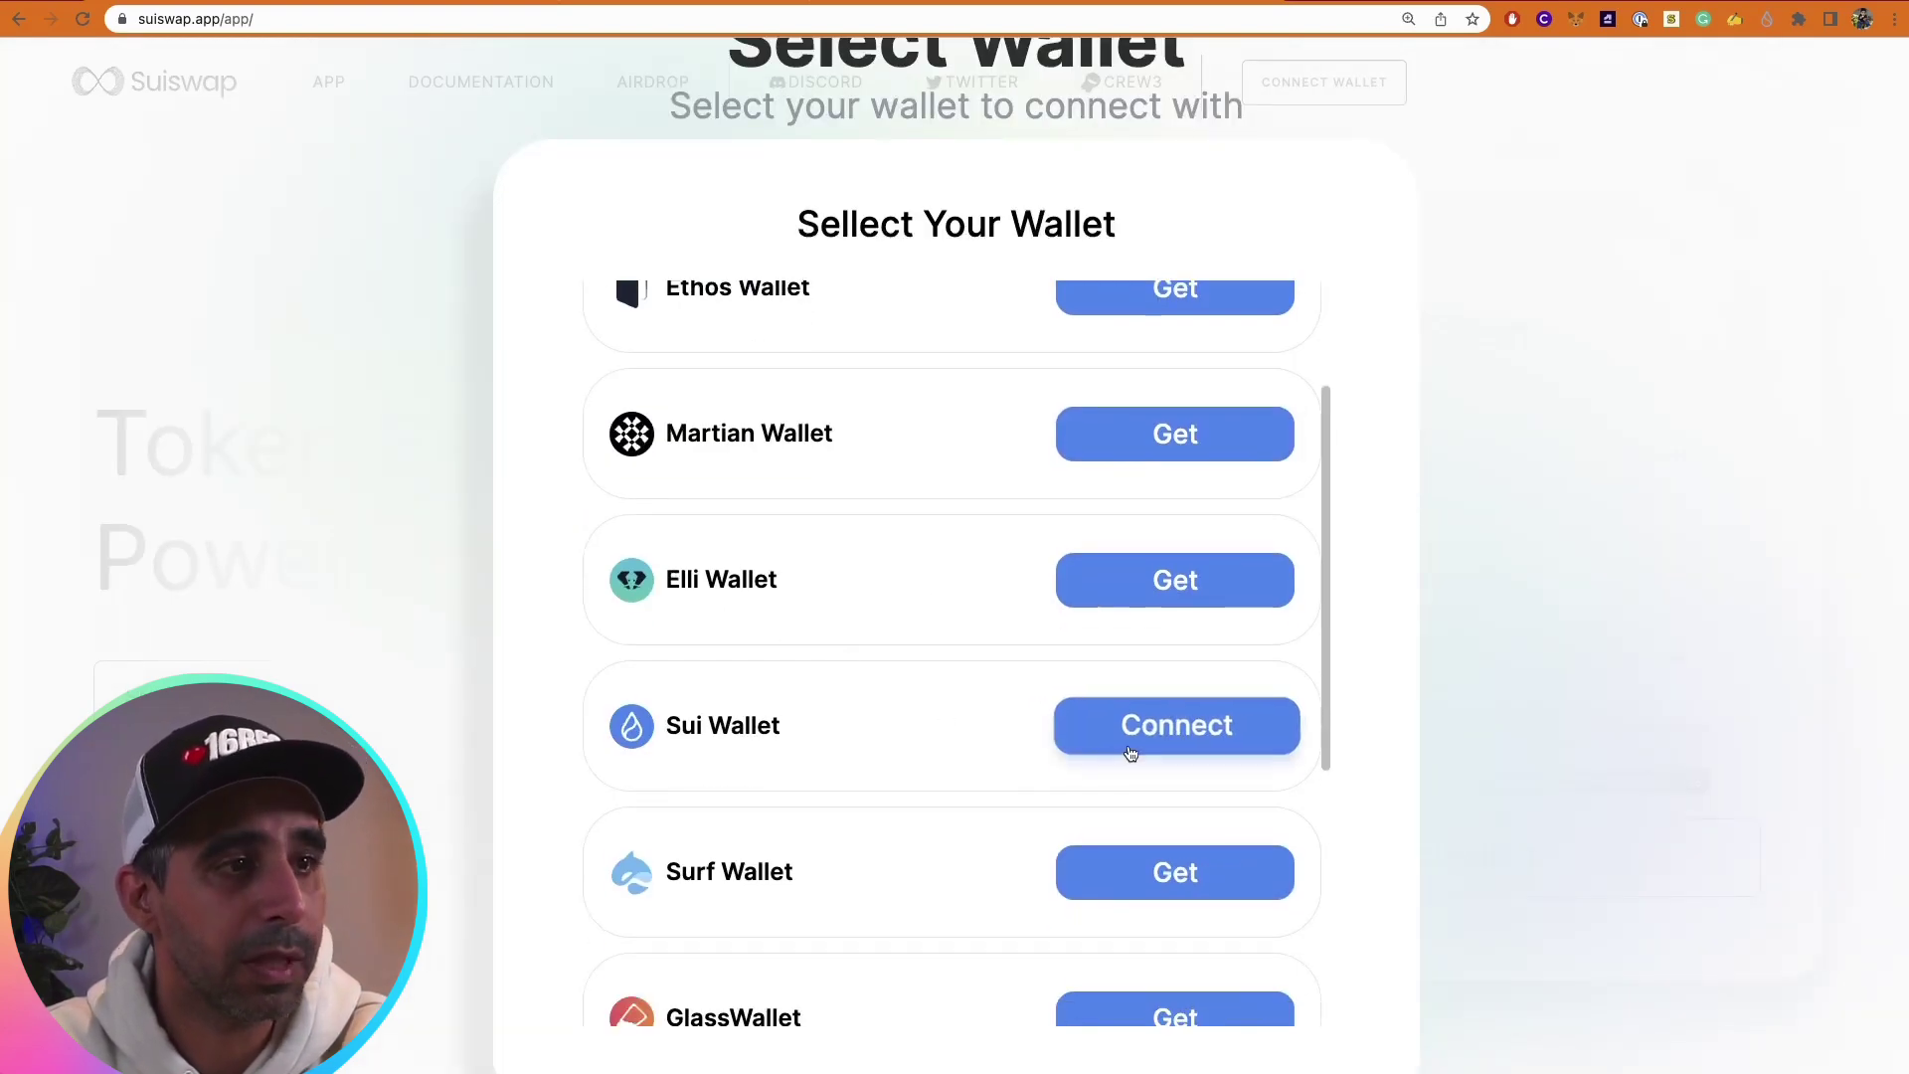
click(1176, 725)
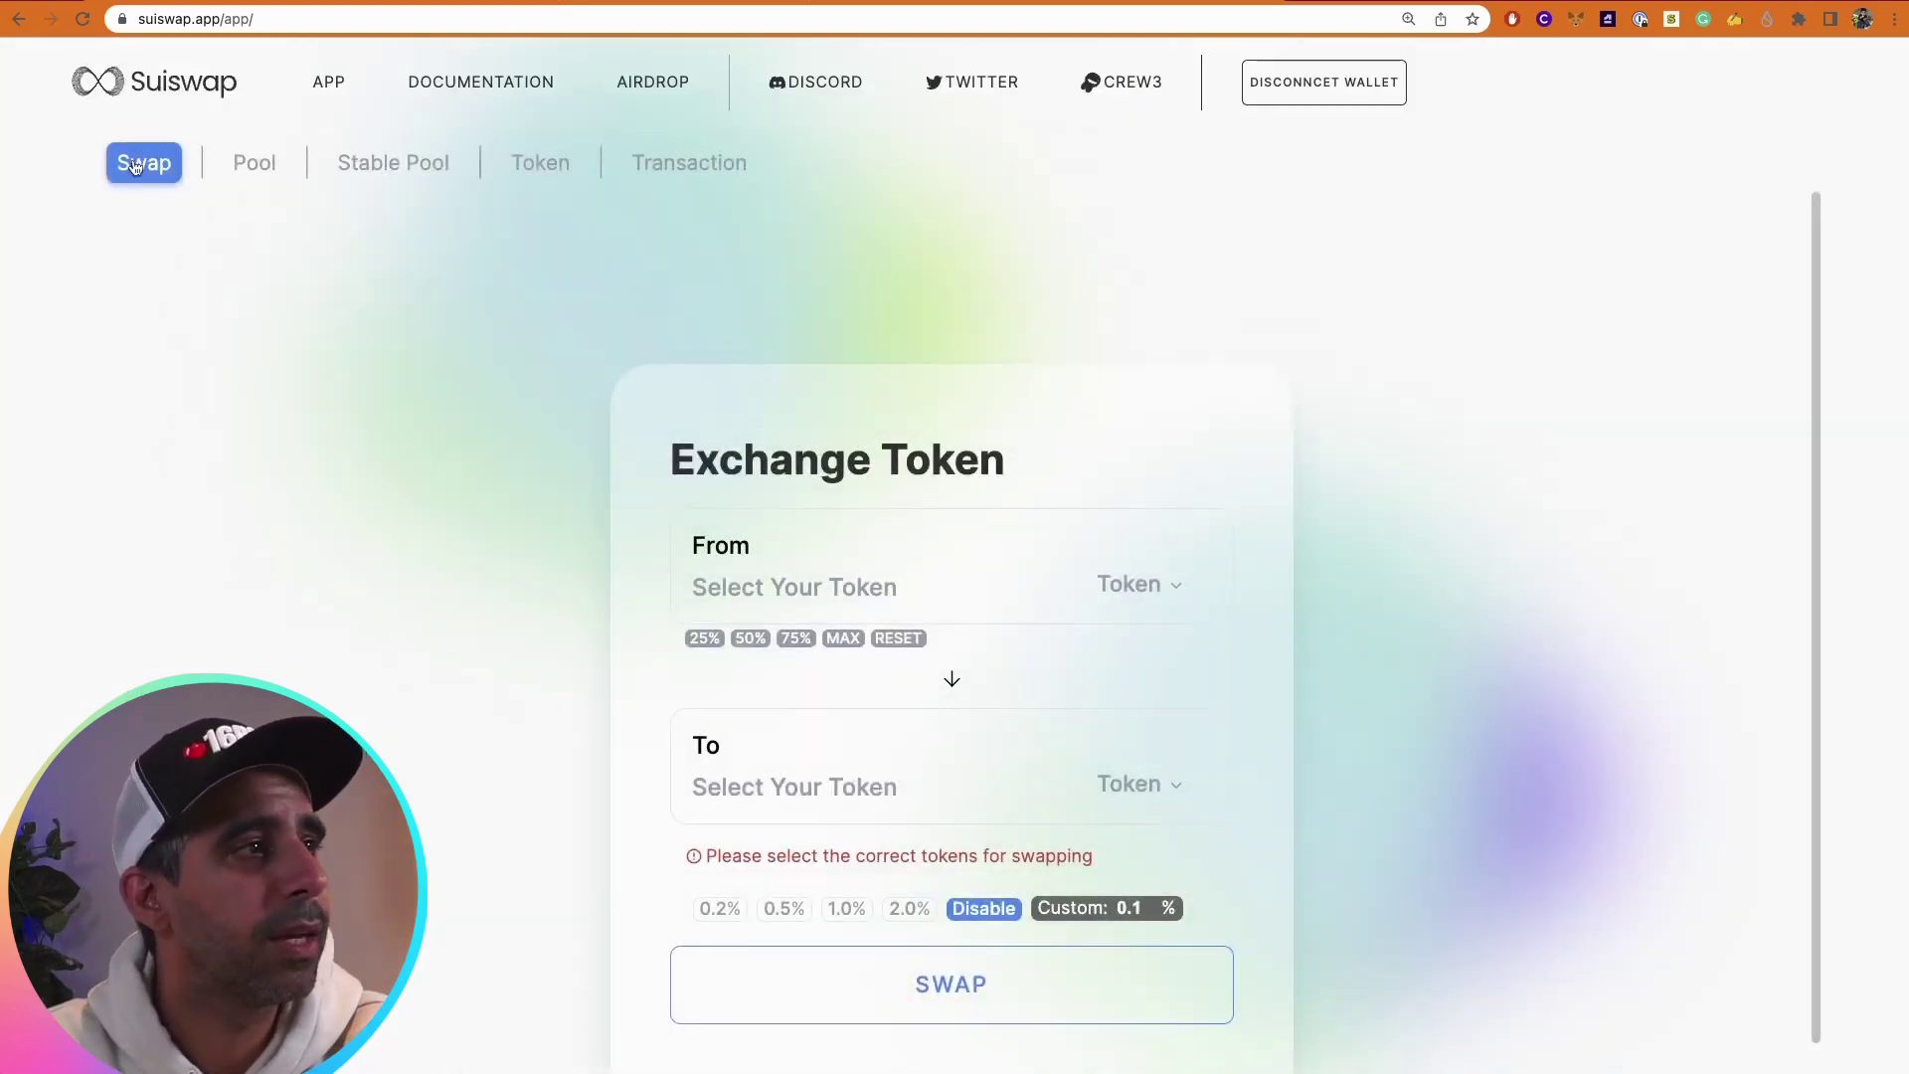
Switch from the liquidity pool list to the Stable Pool list showing only USDC/USDT
click(270, 183)
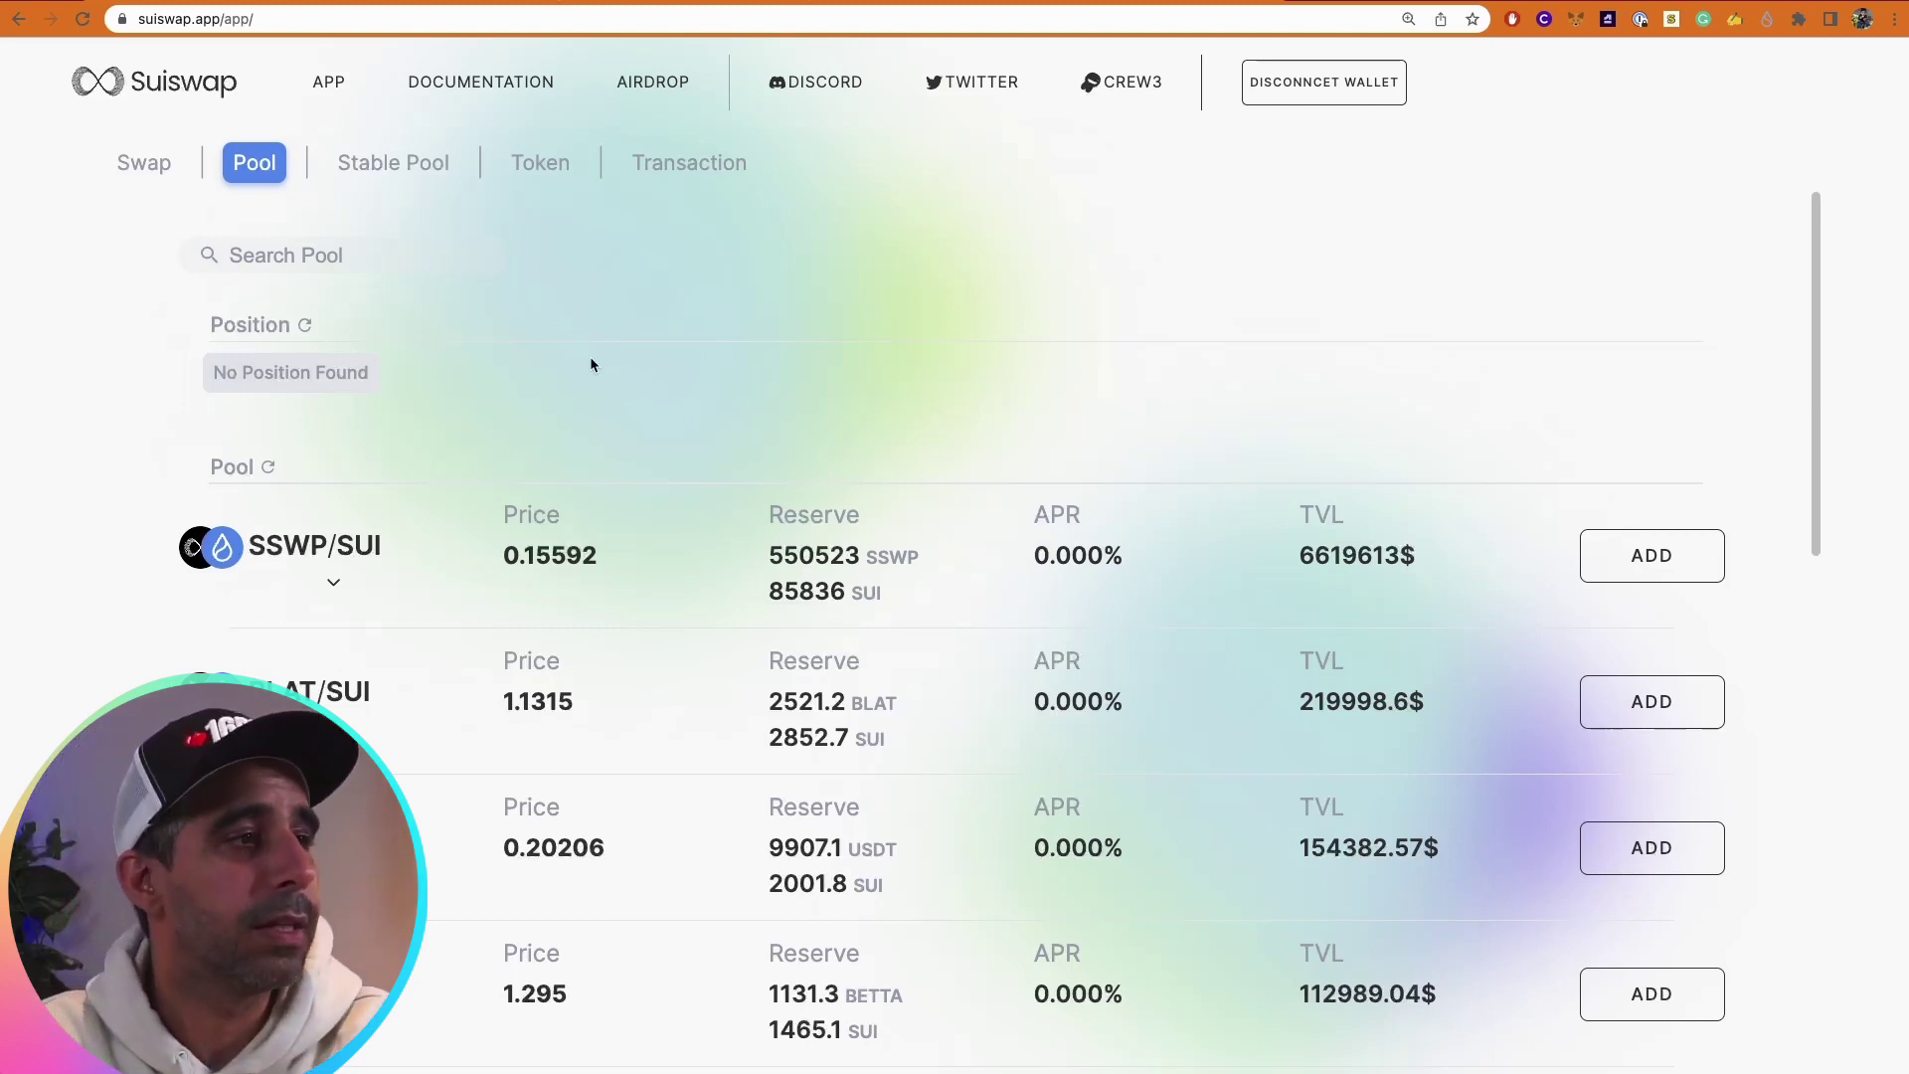
click(393, 162)
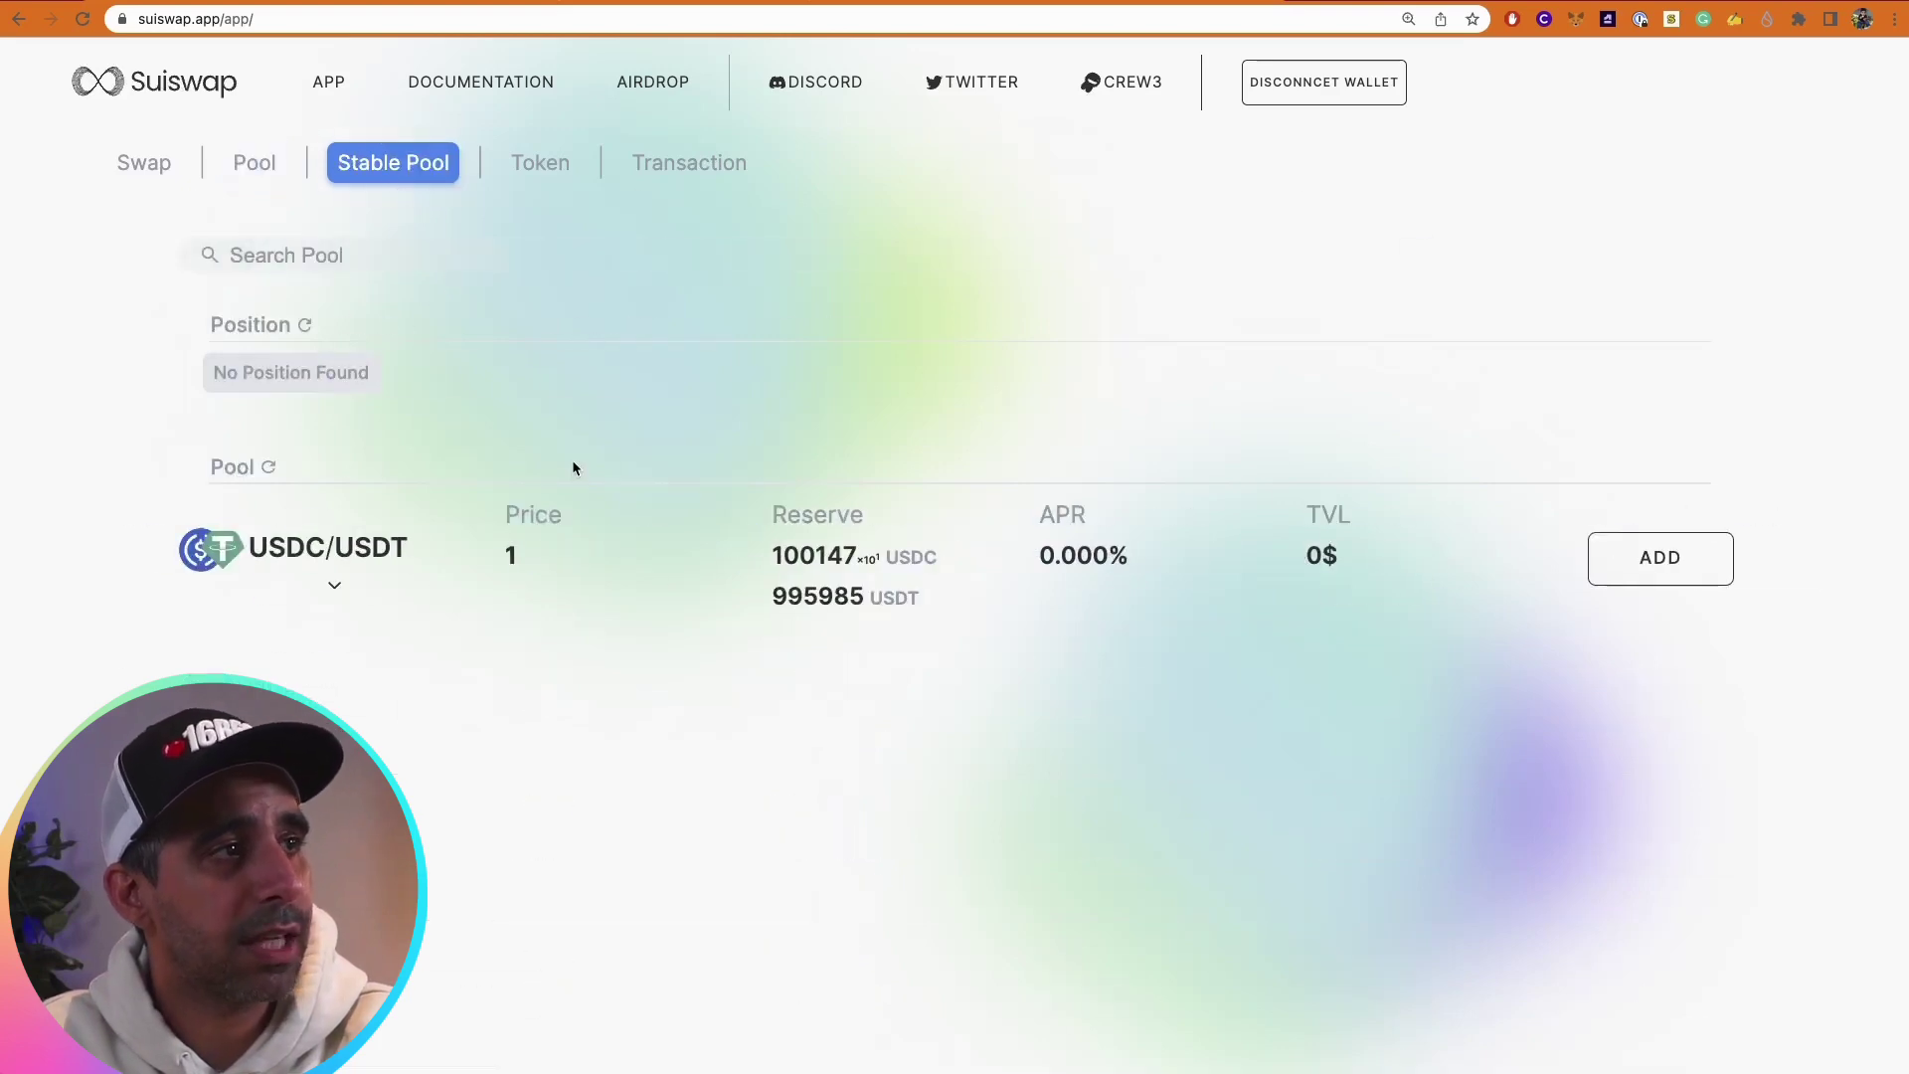
click(247, 168)
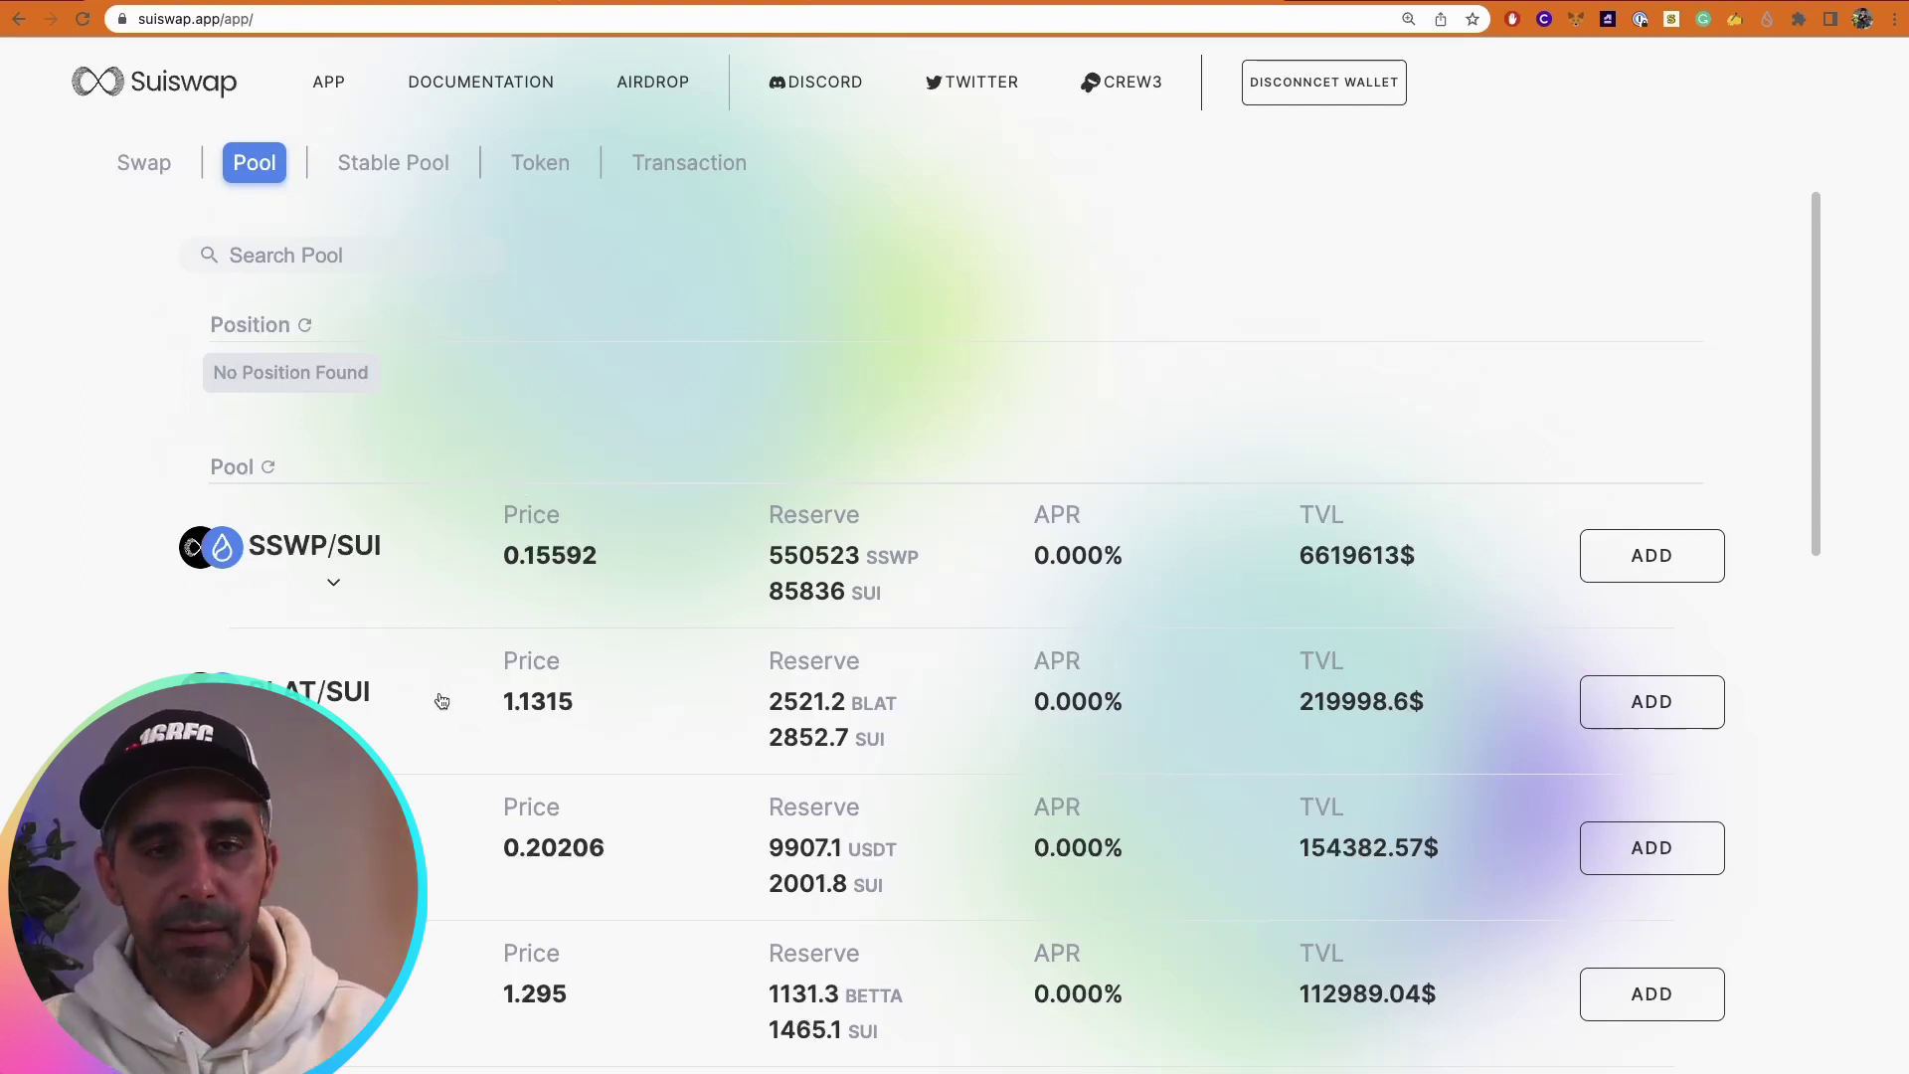
click(392, 162)
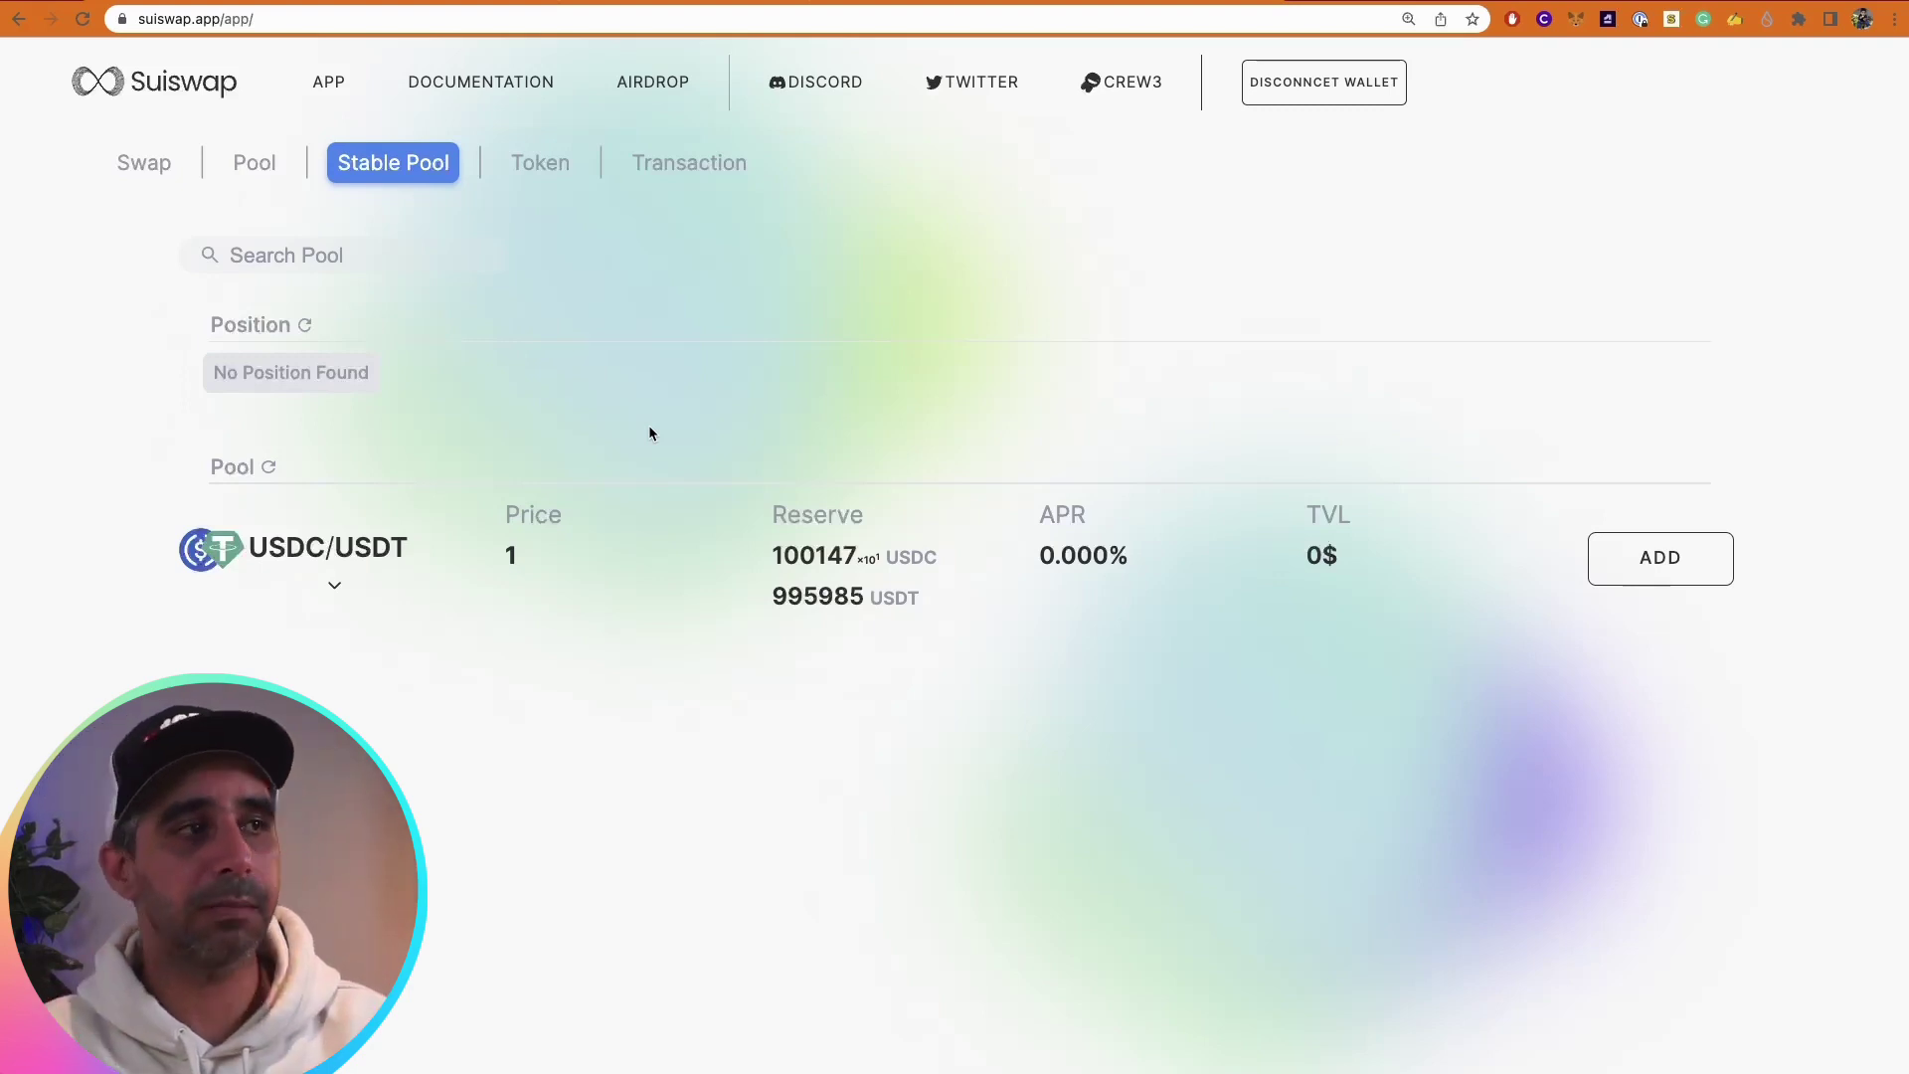
Mint test ETH from the Token faucet and approve it in Sui Wallet
click(540, 162)
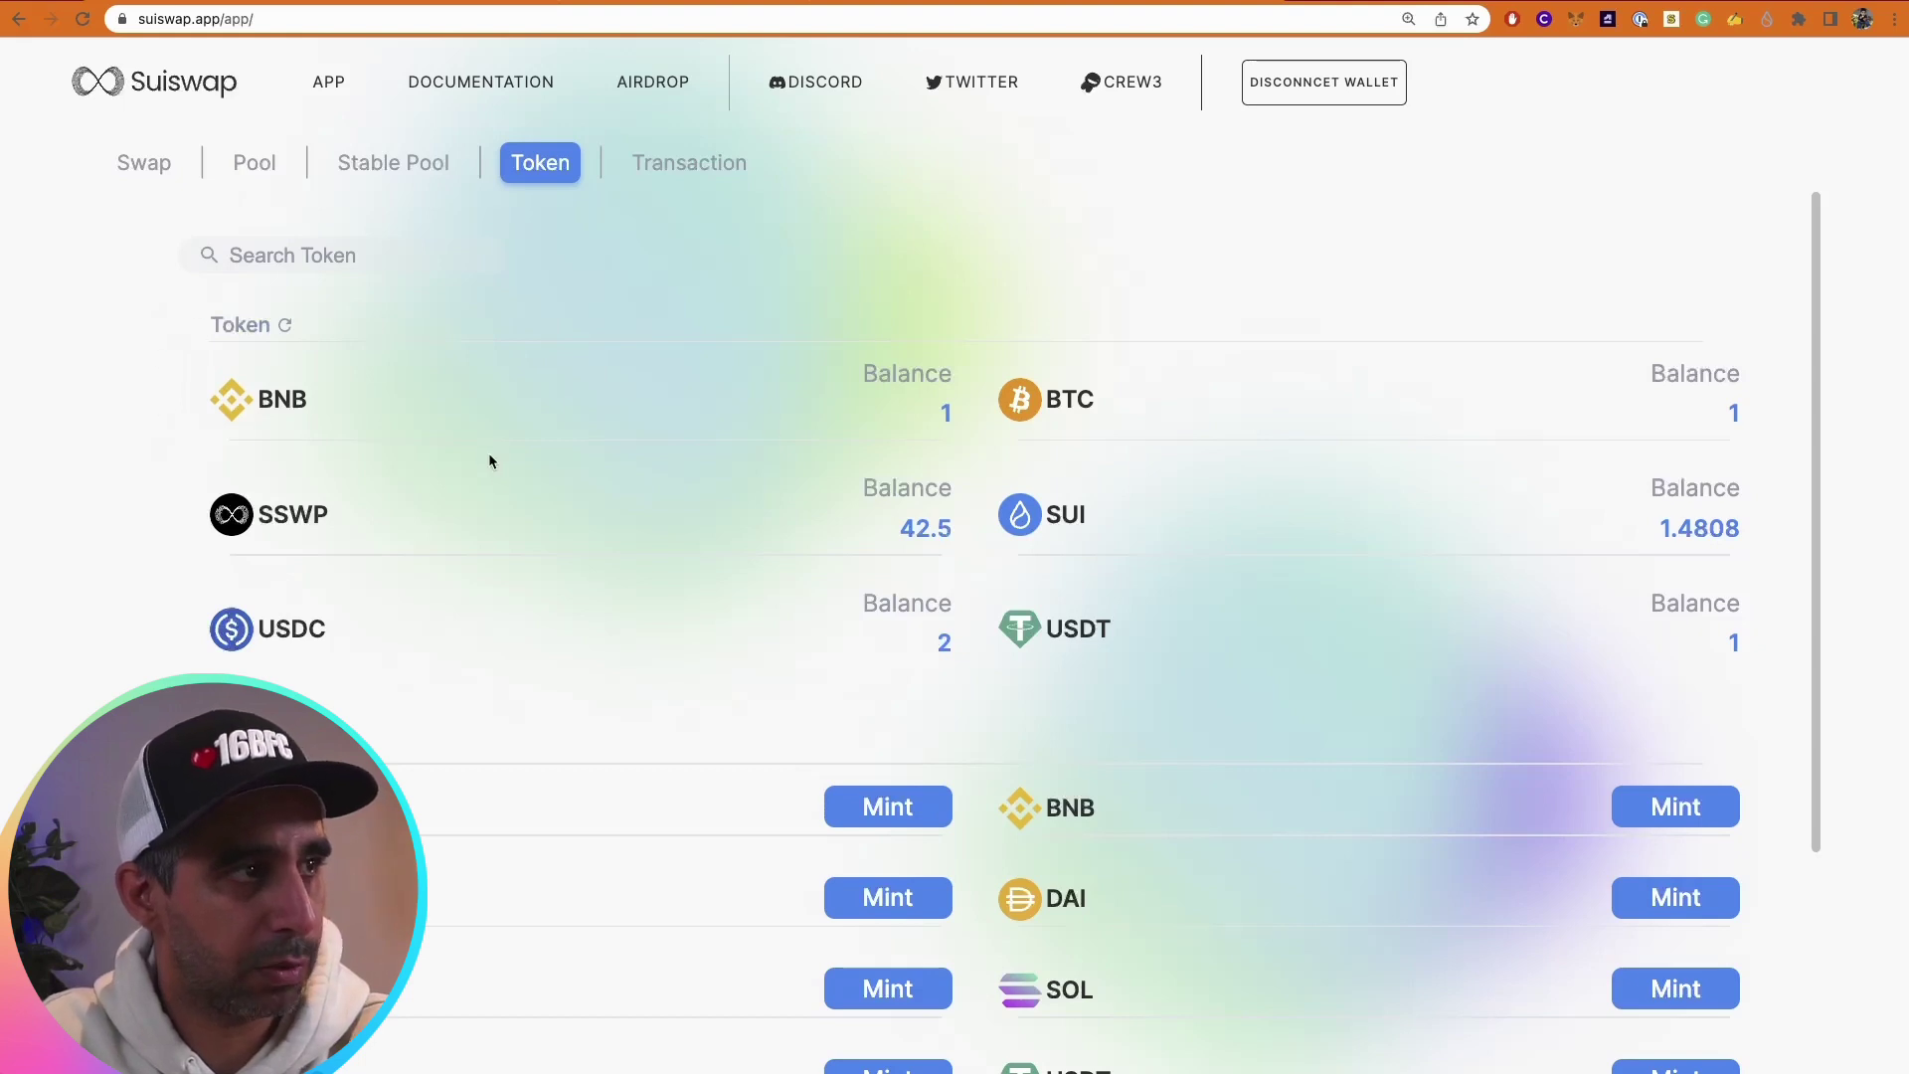
scroll(636, 485, down, 3)
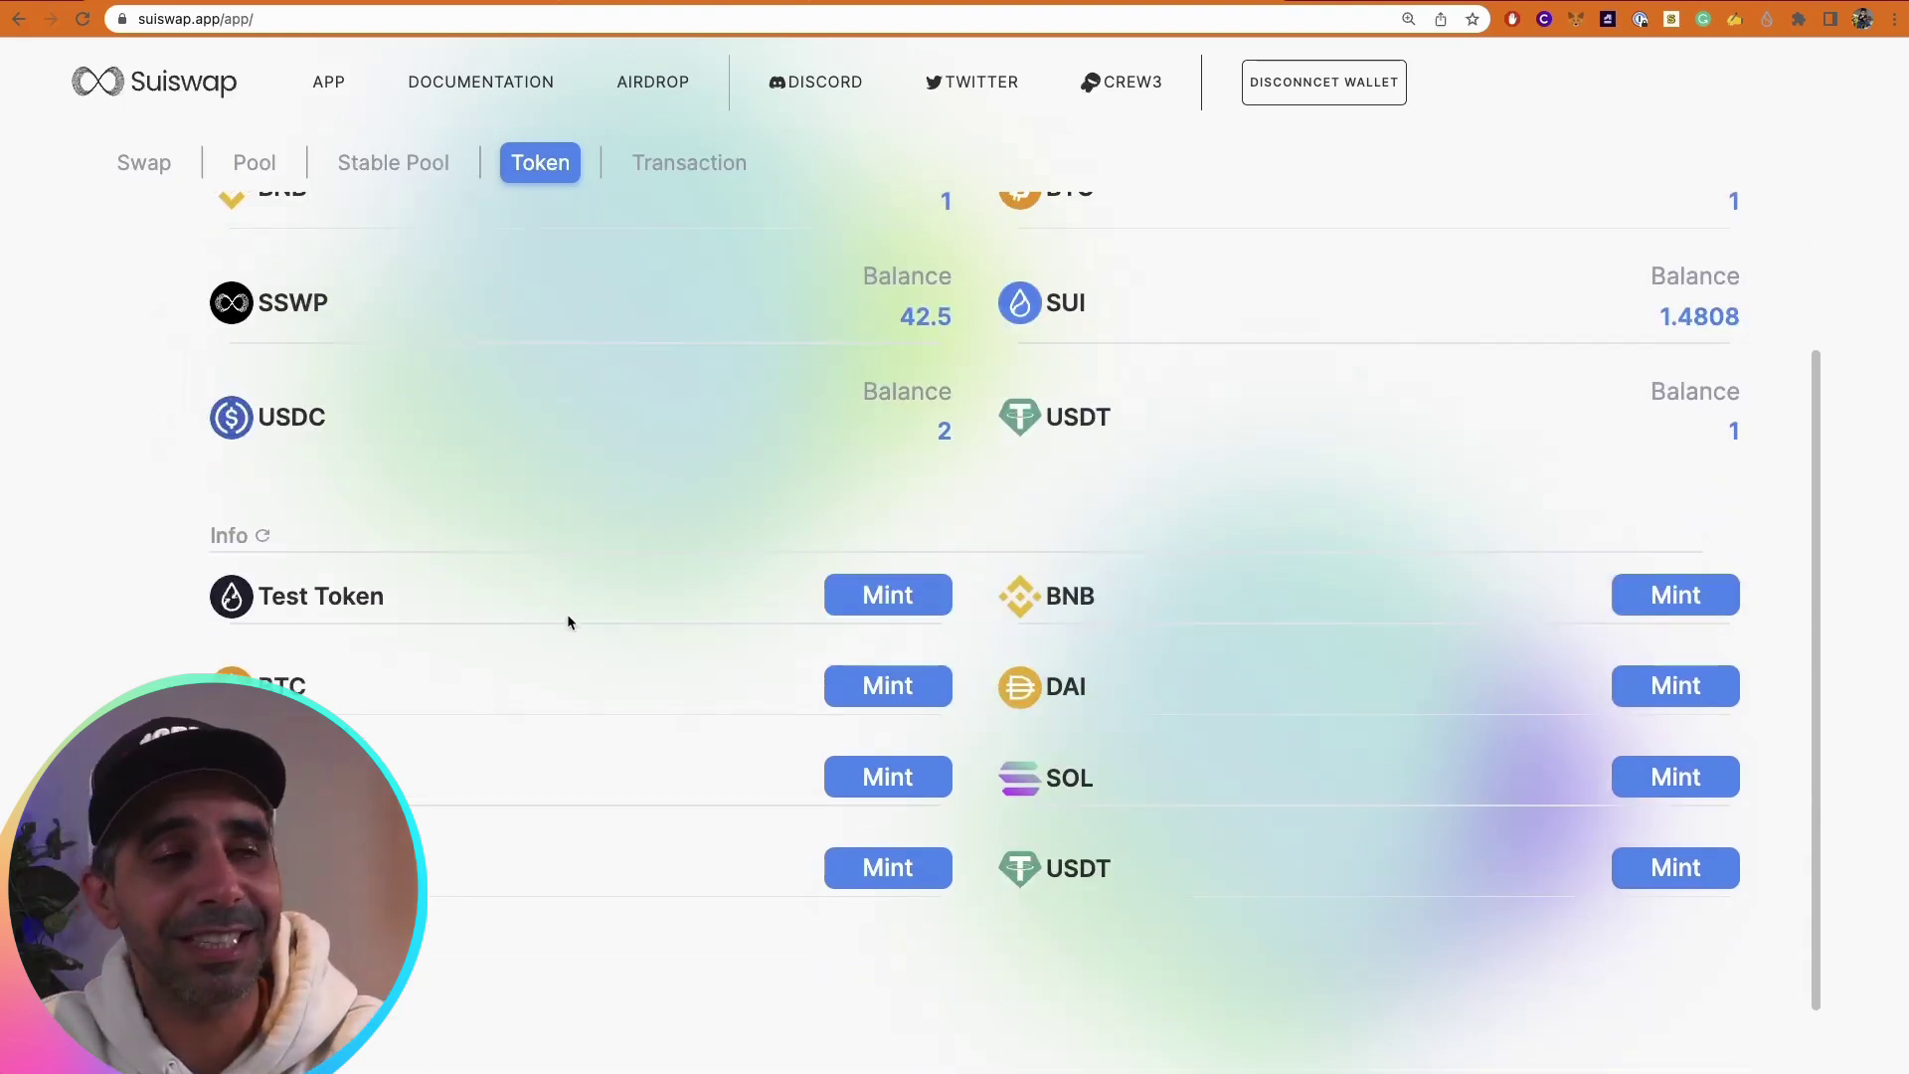
click(898, 596)
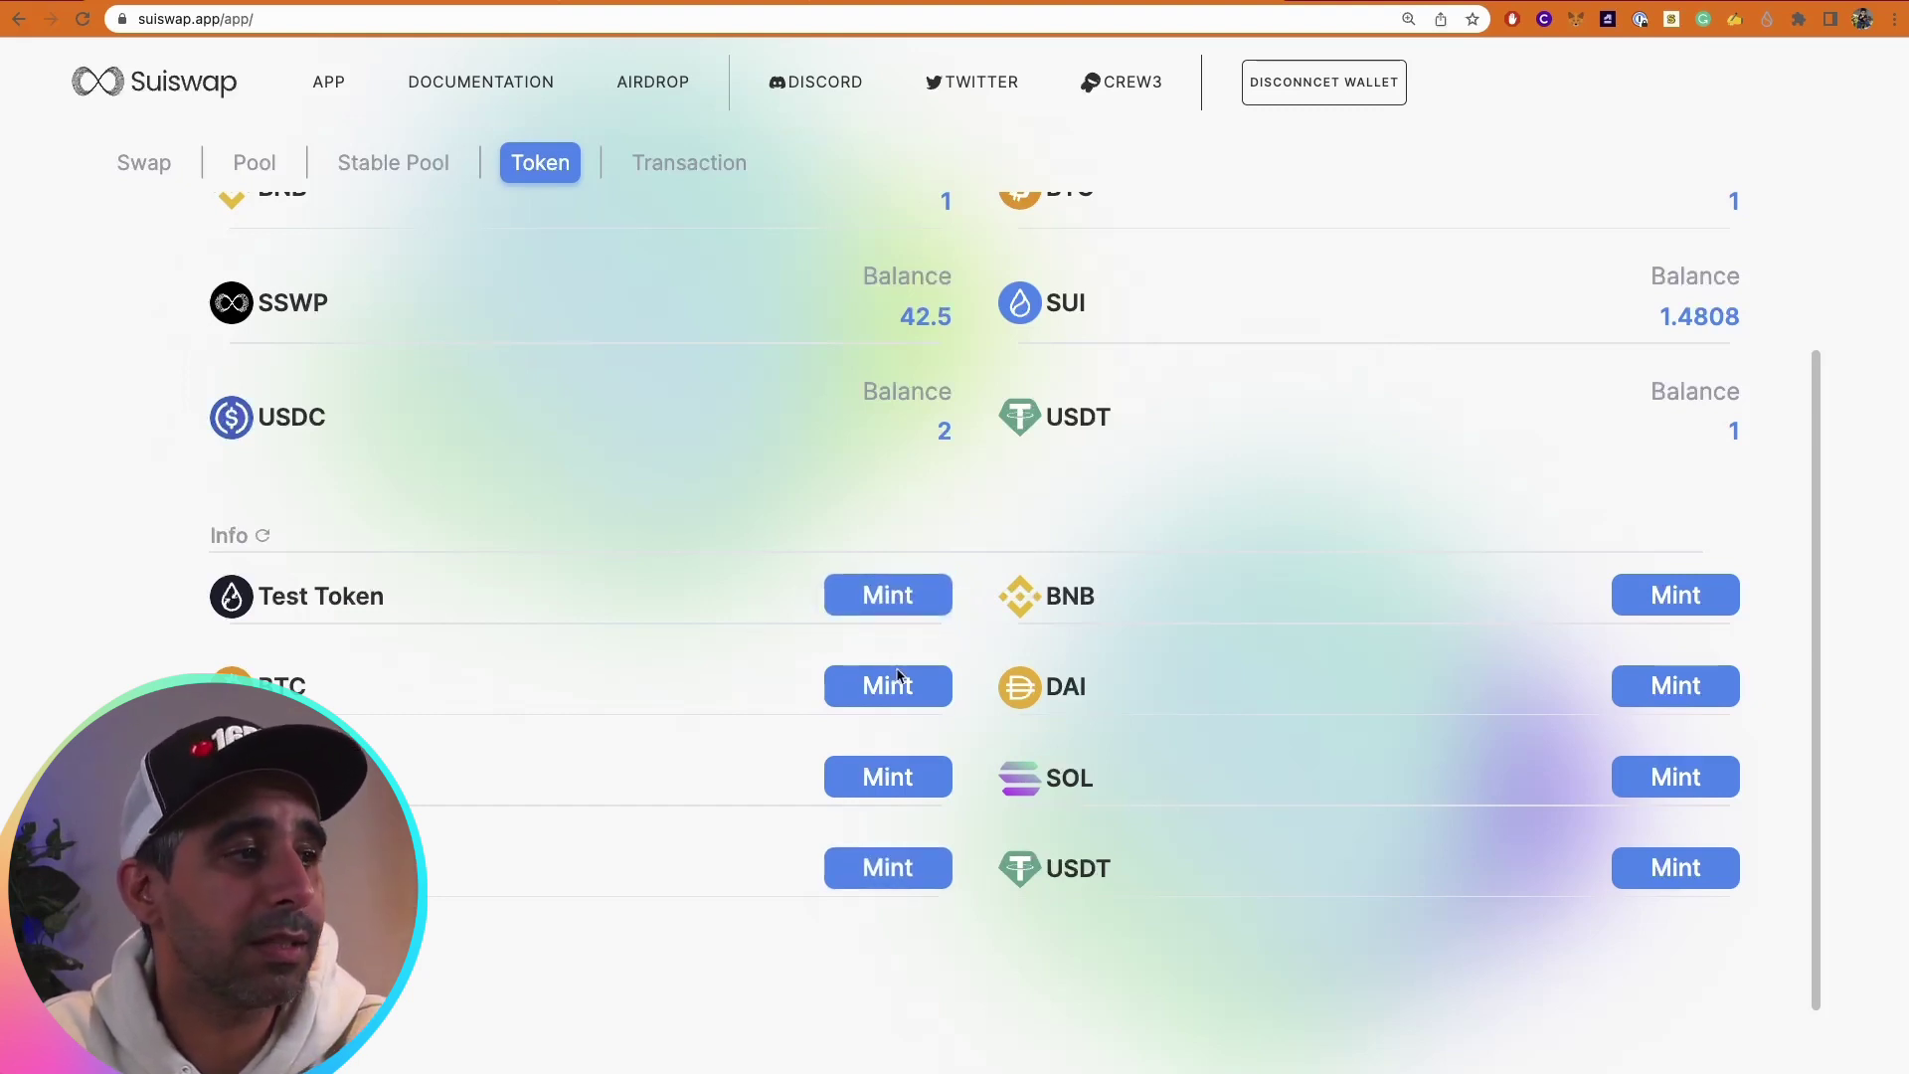
click(901, 779)
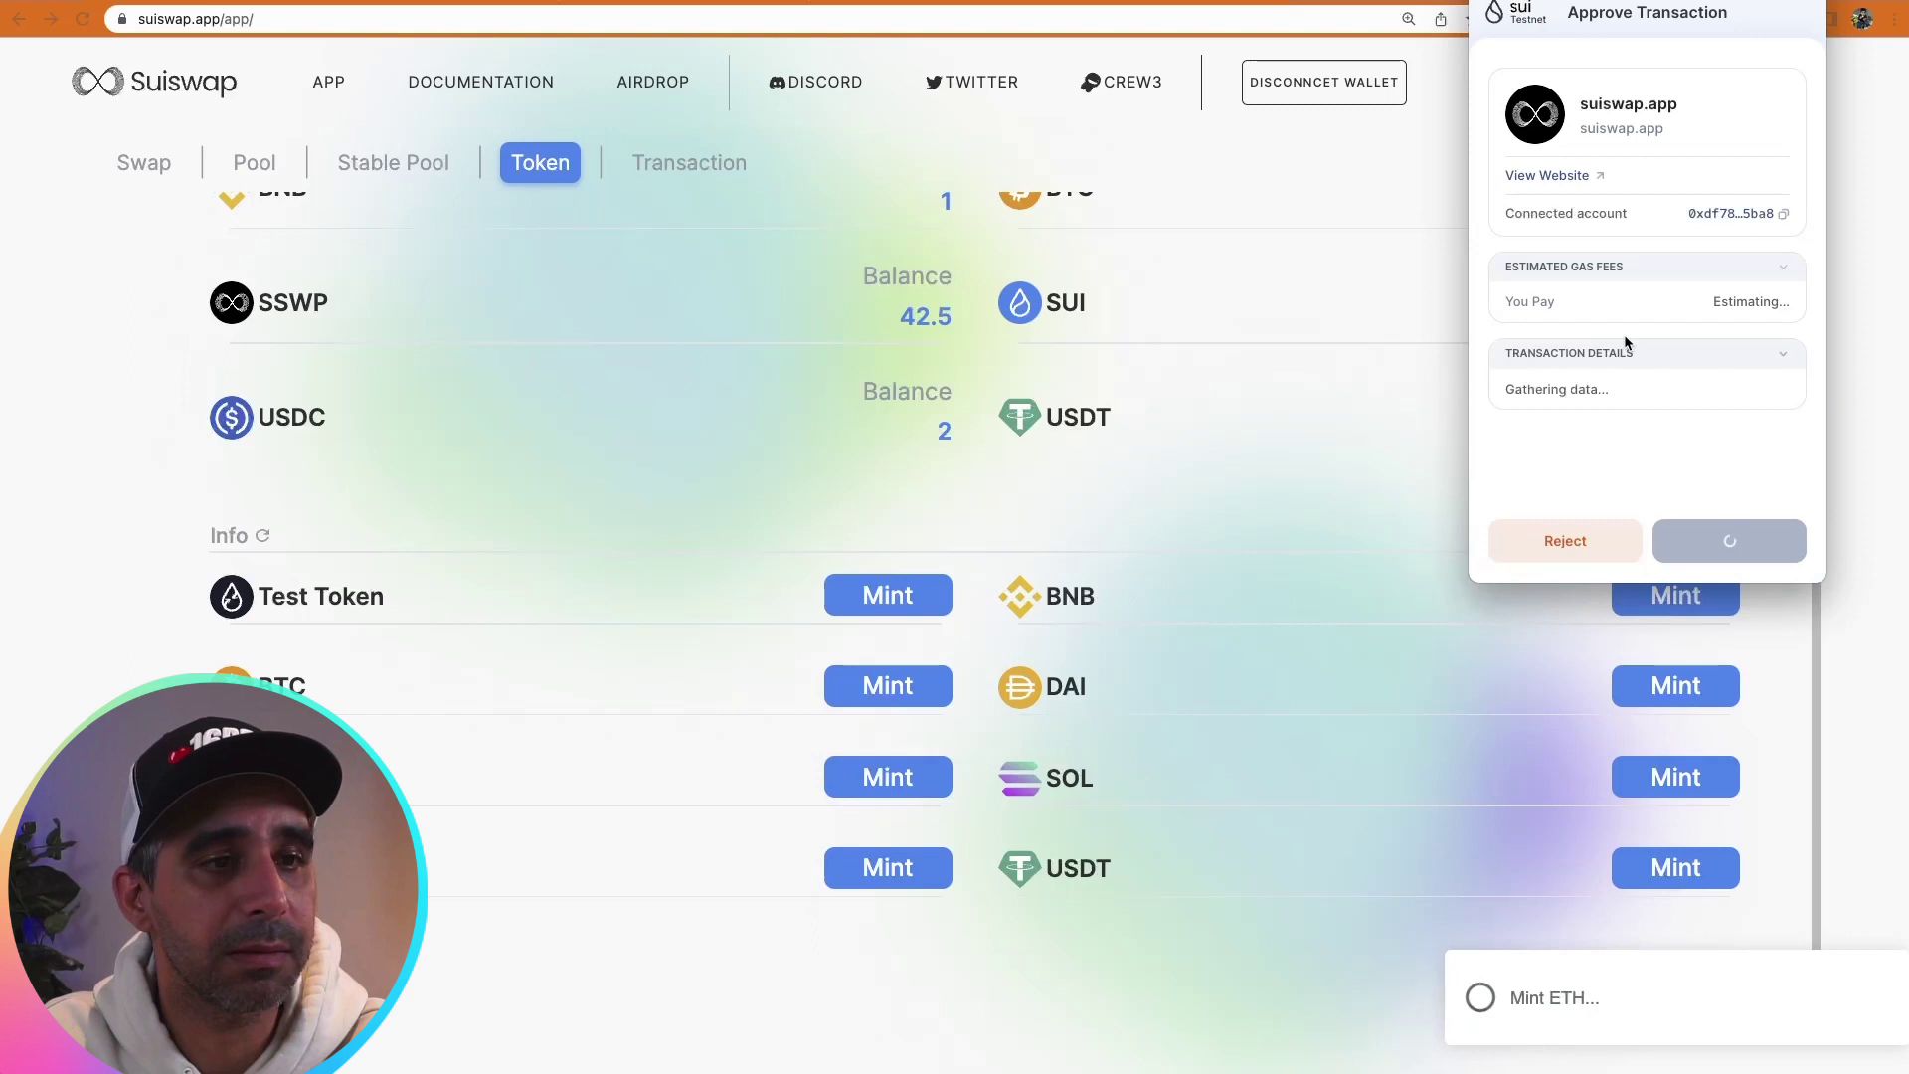
click(1722, 543)
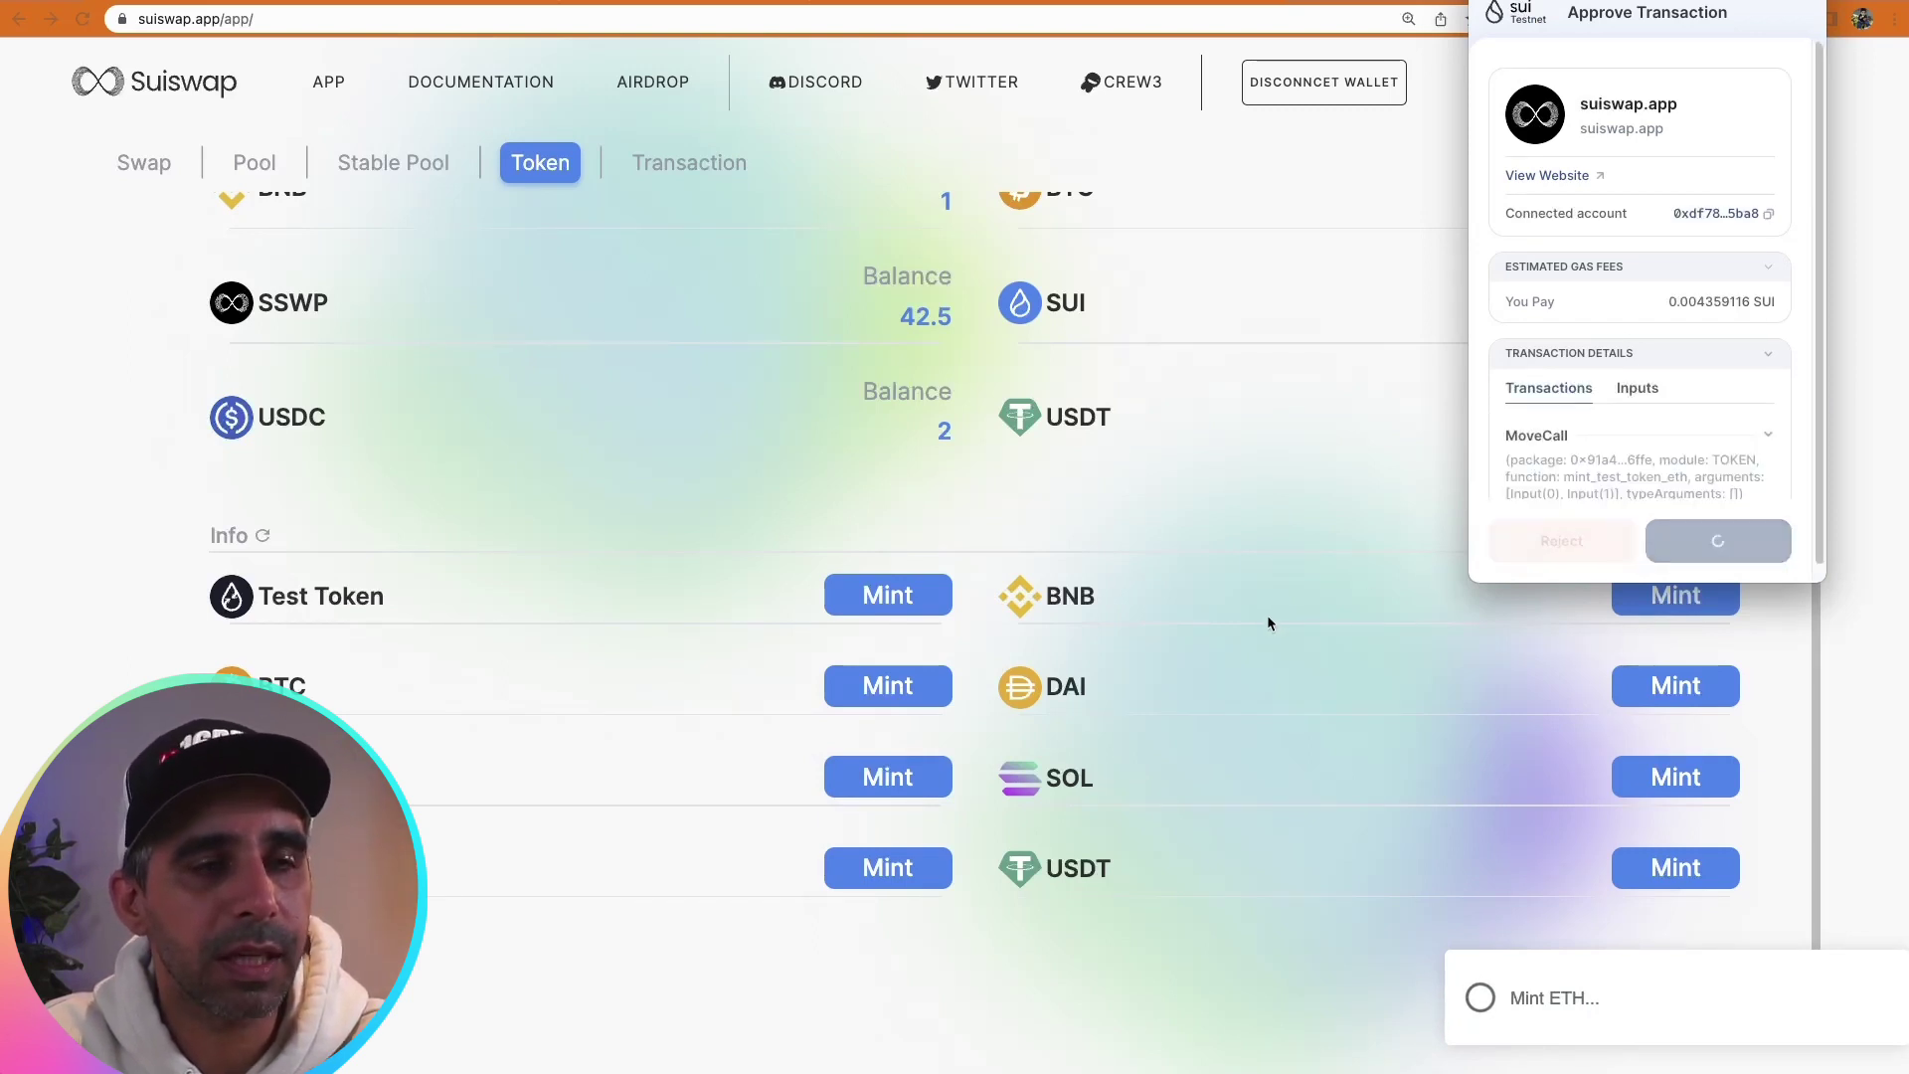
Check and refresh the transaction history, then go back to the swap form
scroll(1223, 615, up, 2)
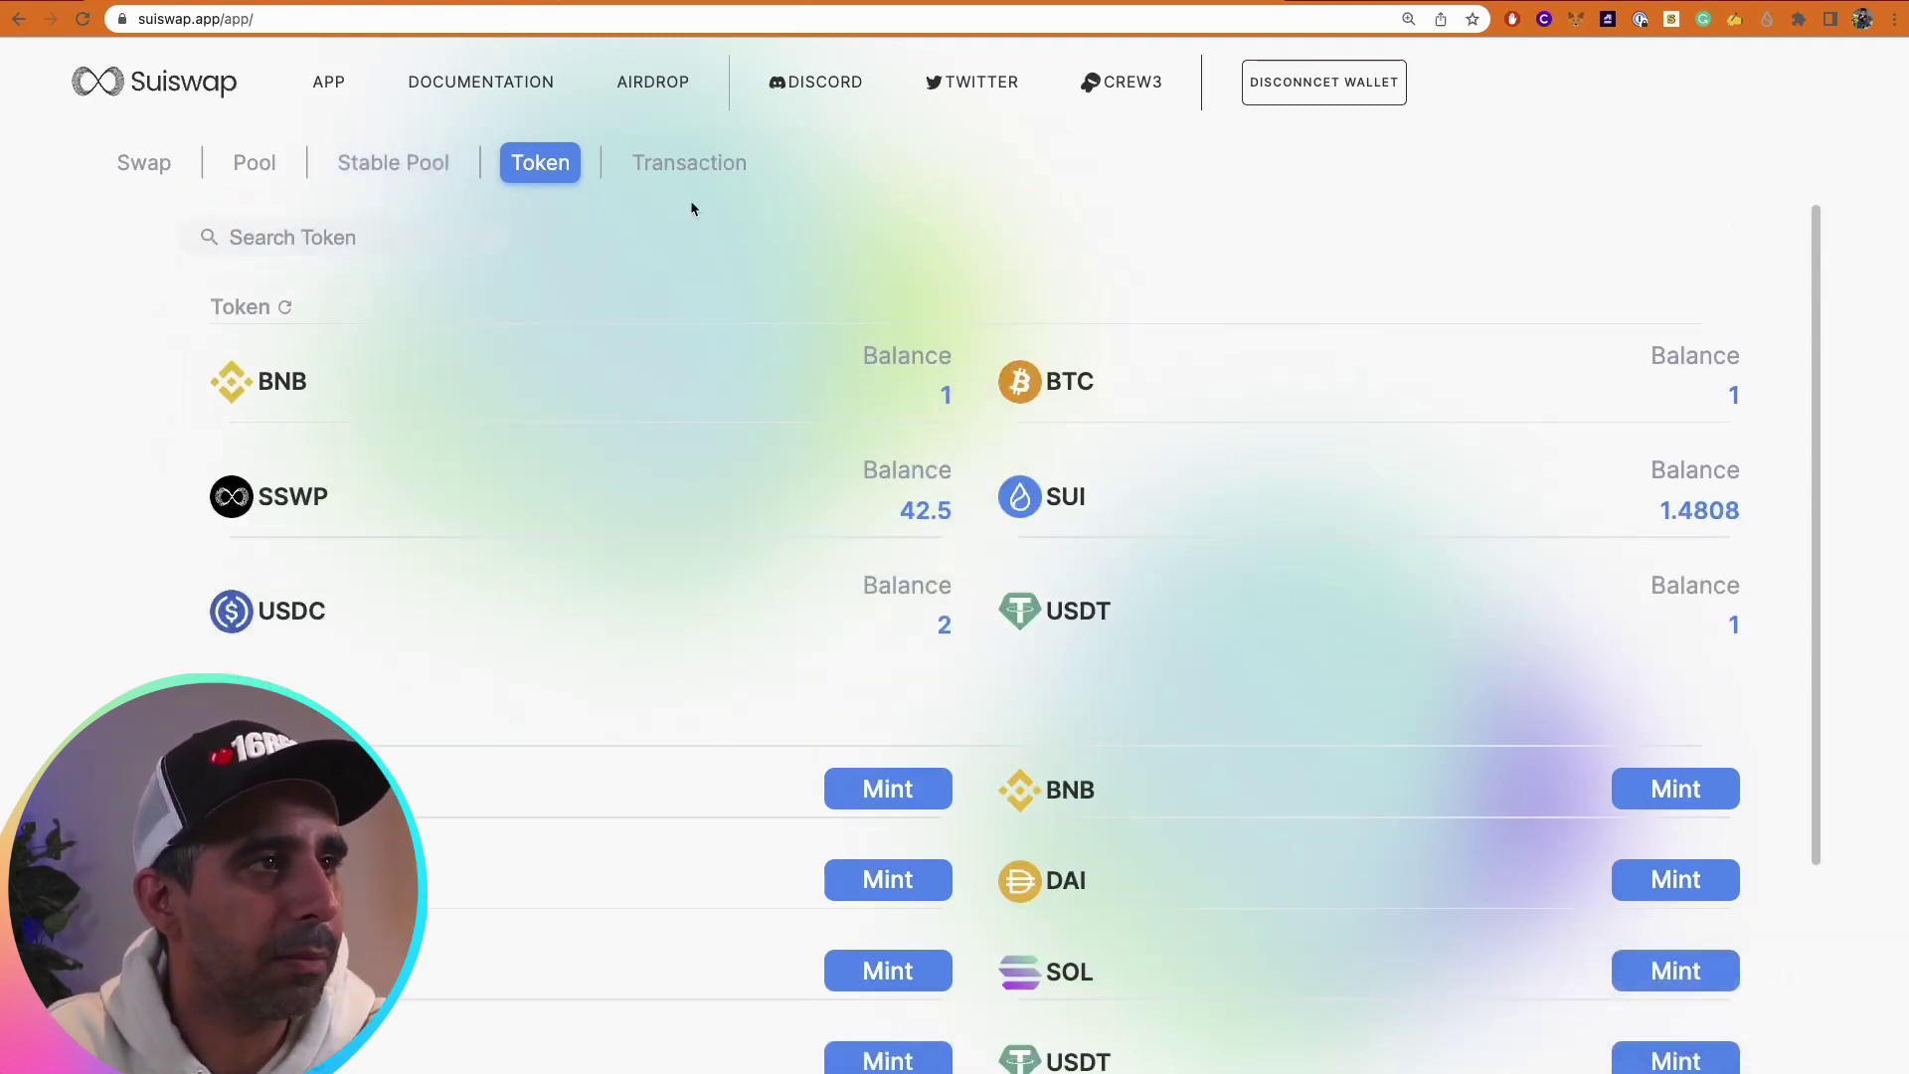
click(672, 177)
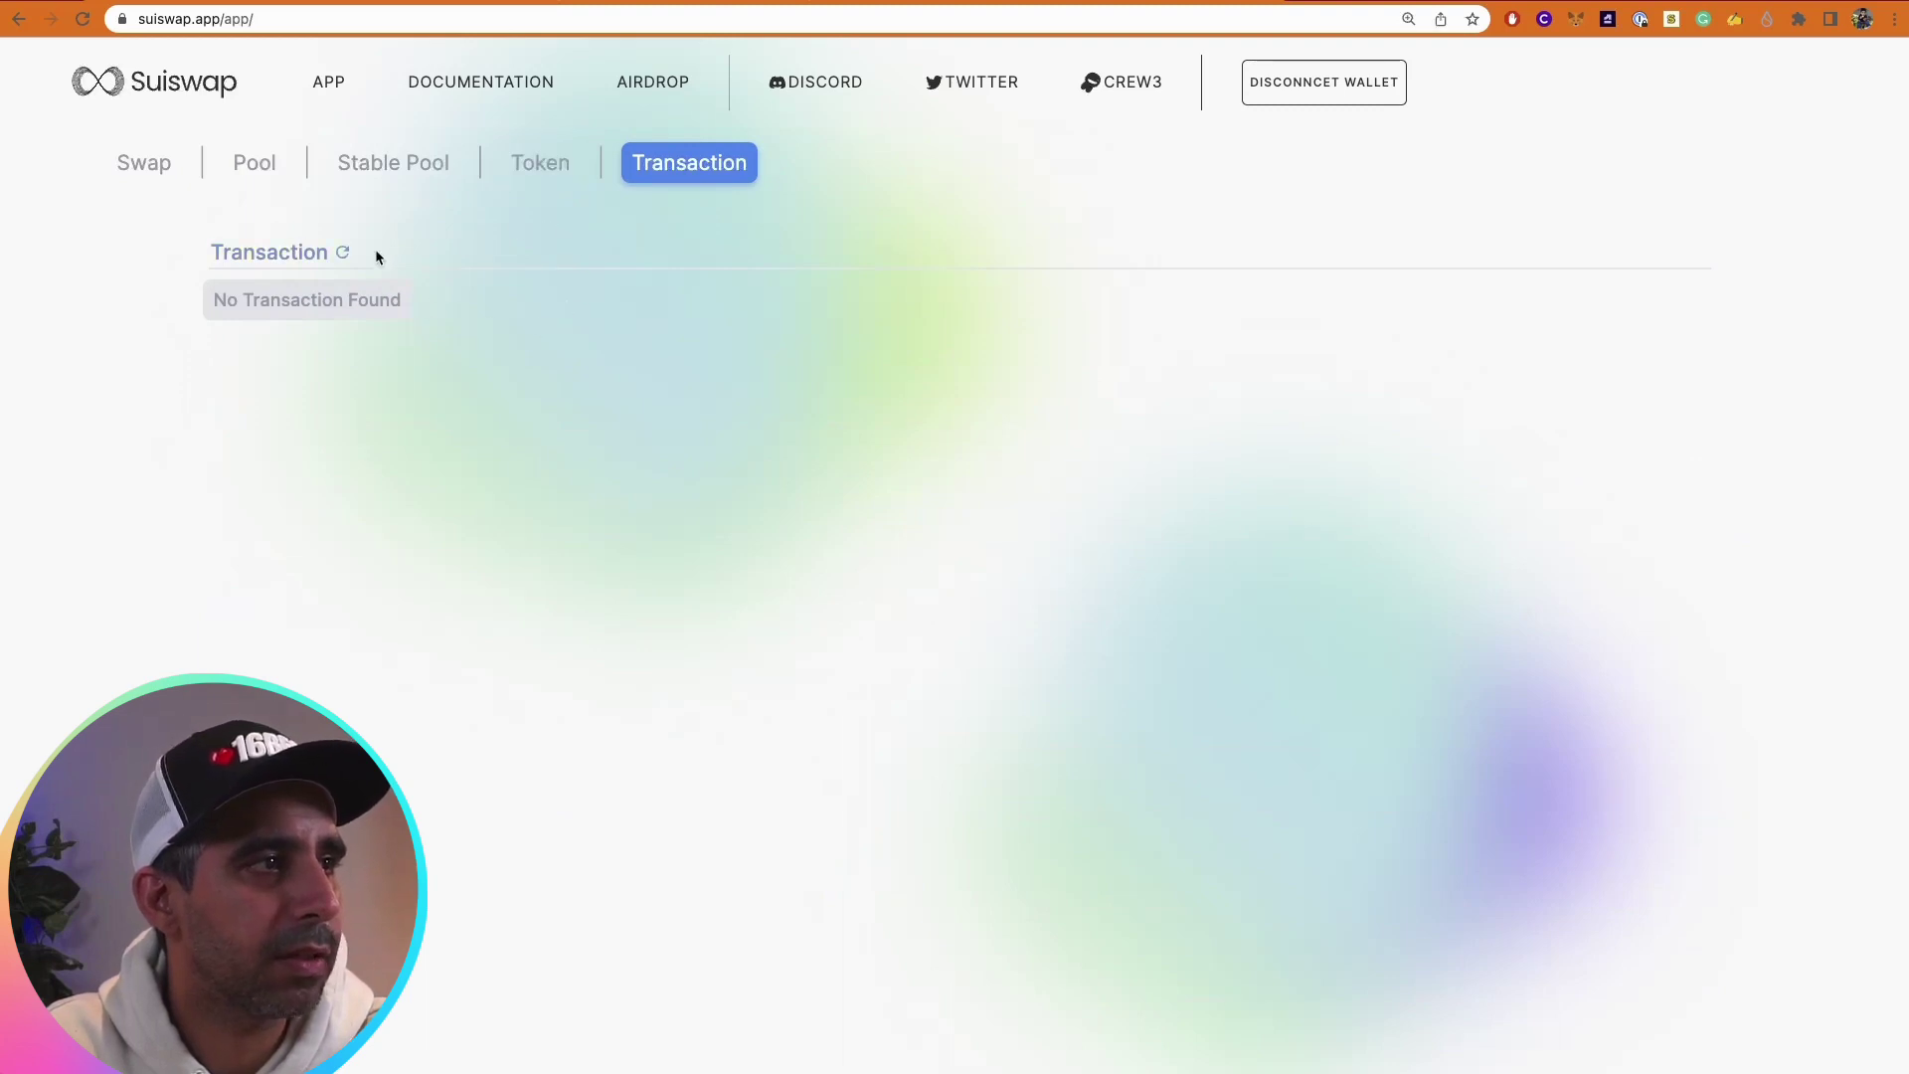
click(343, 252)
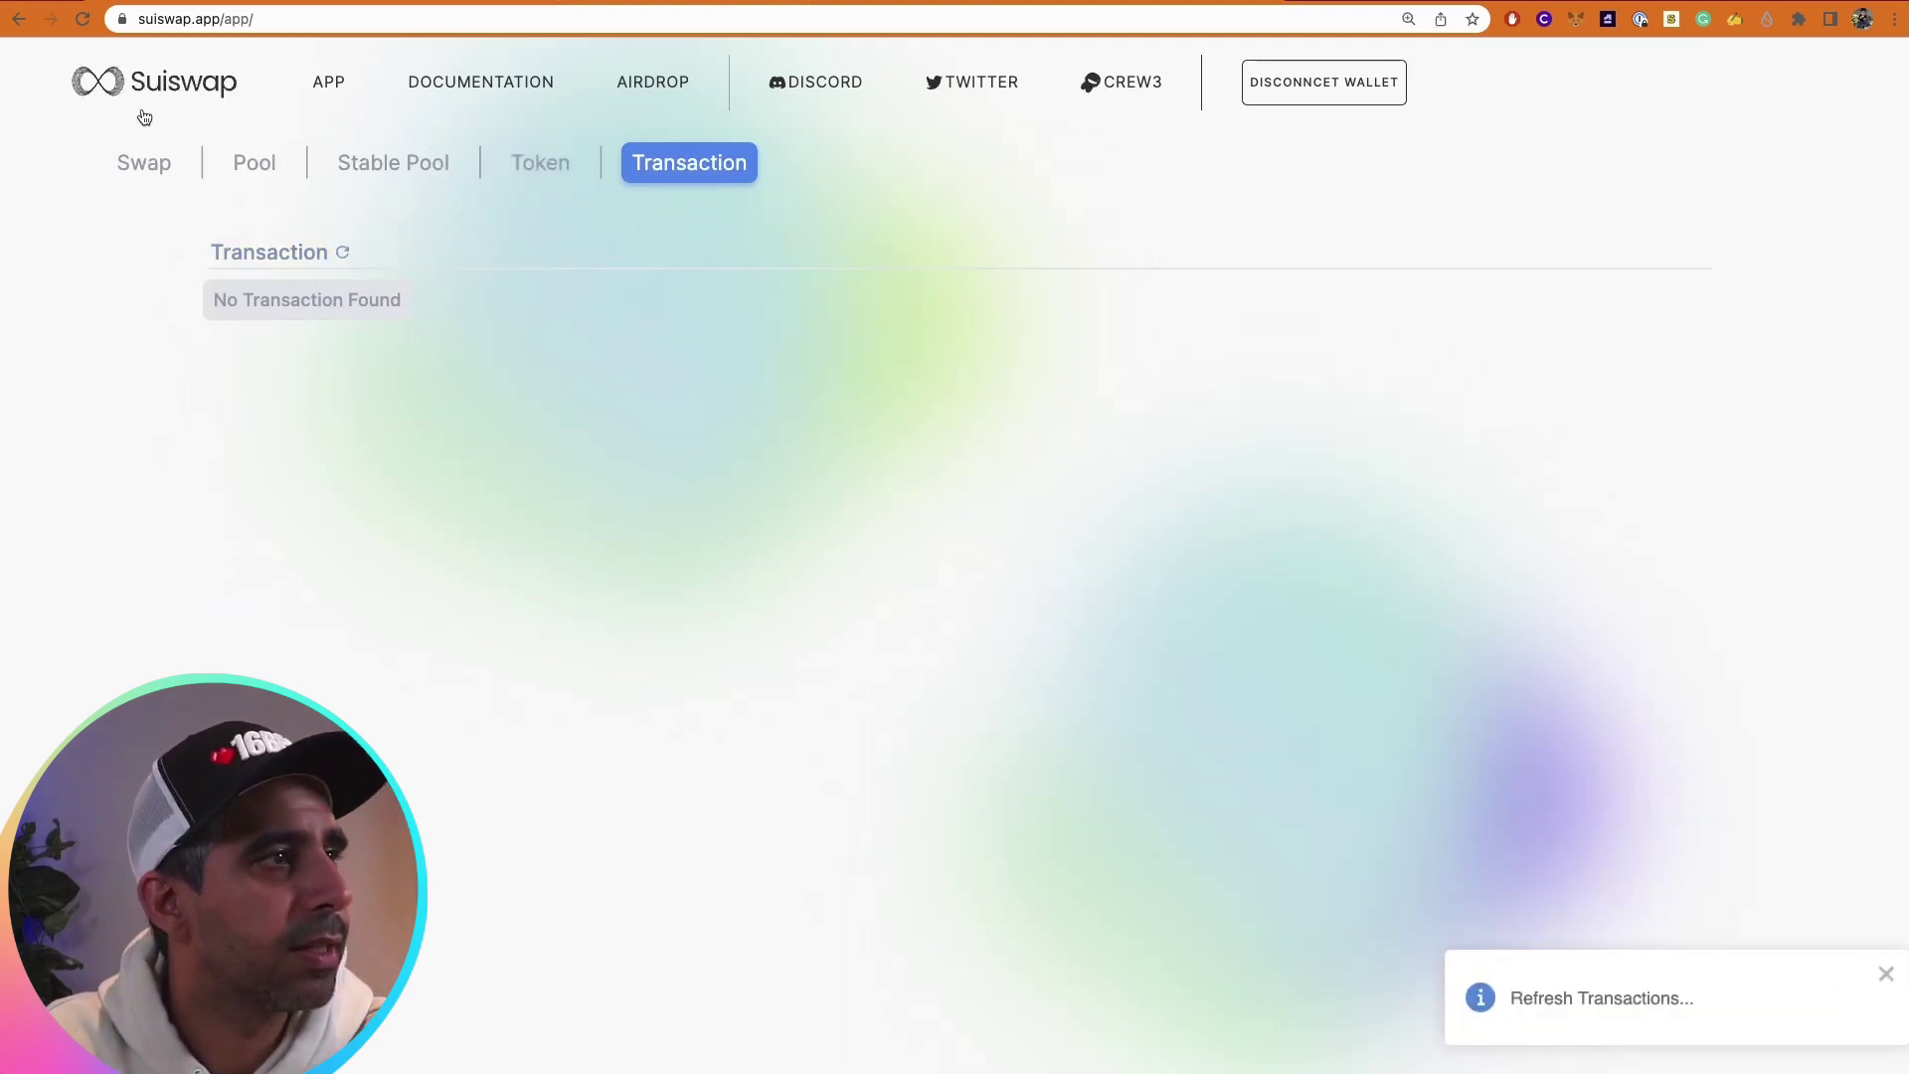
click(144, 163)
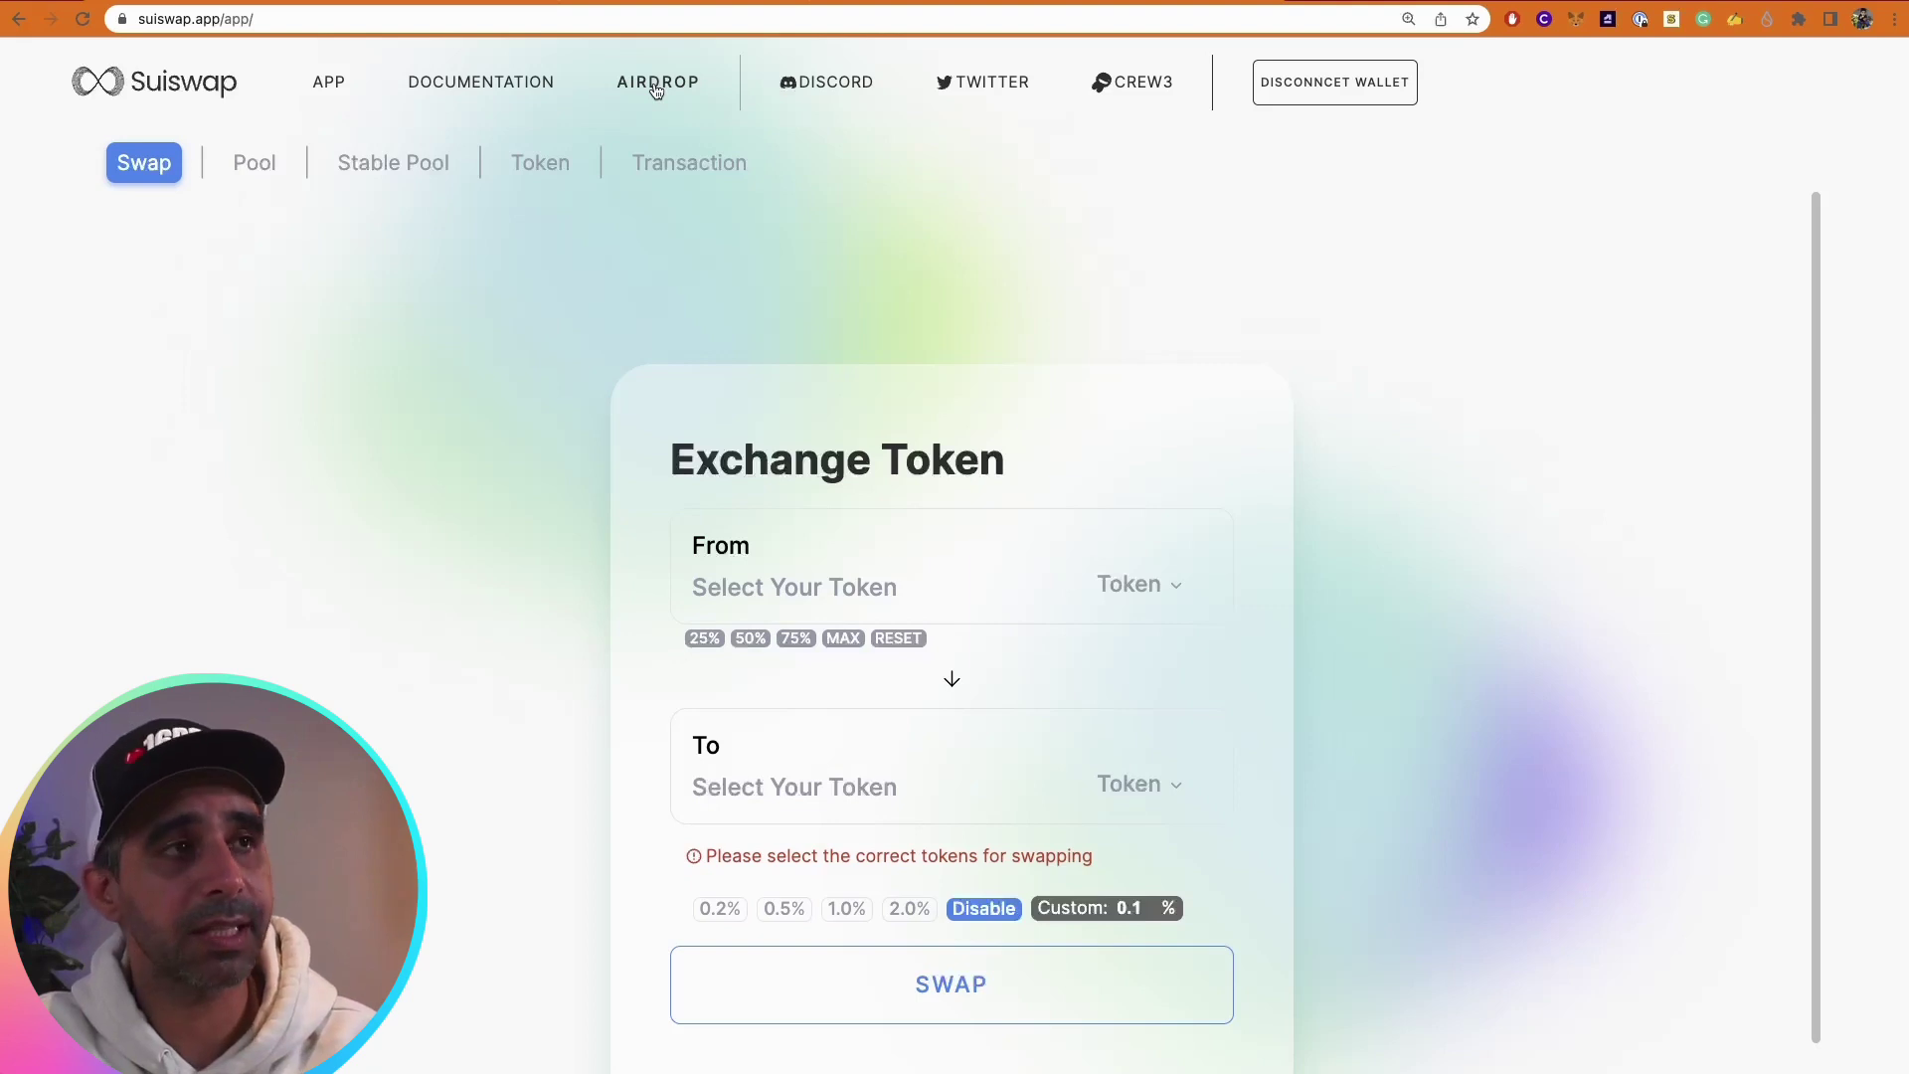
Scroll the Zealy Suiswap questboard down to the #Join 'Share Your Feedback' and Invites quests
click(656, 85)
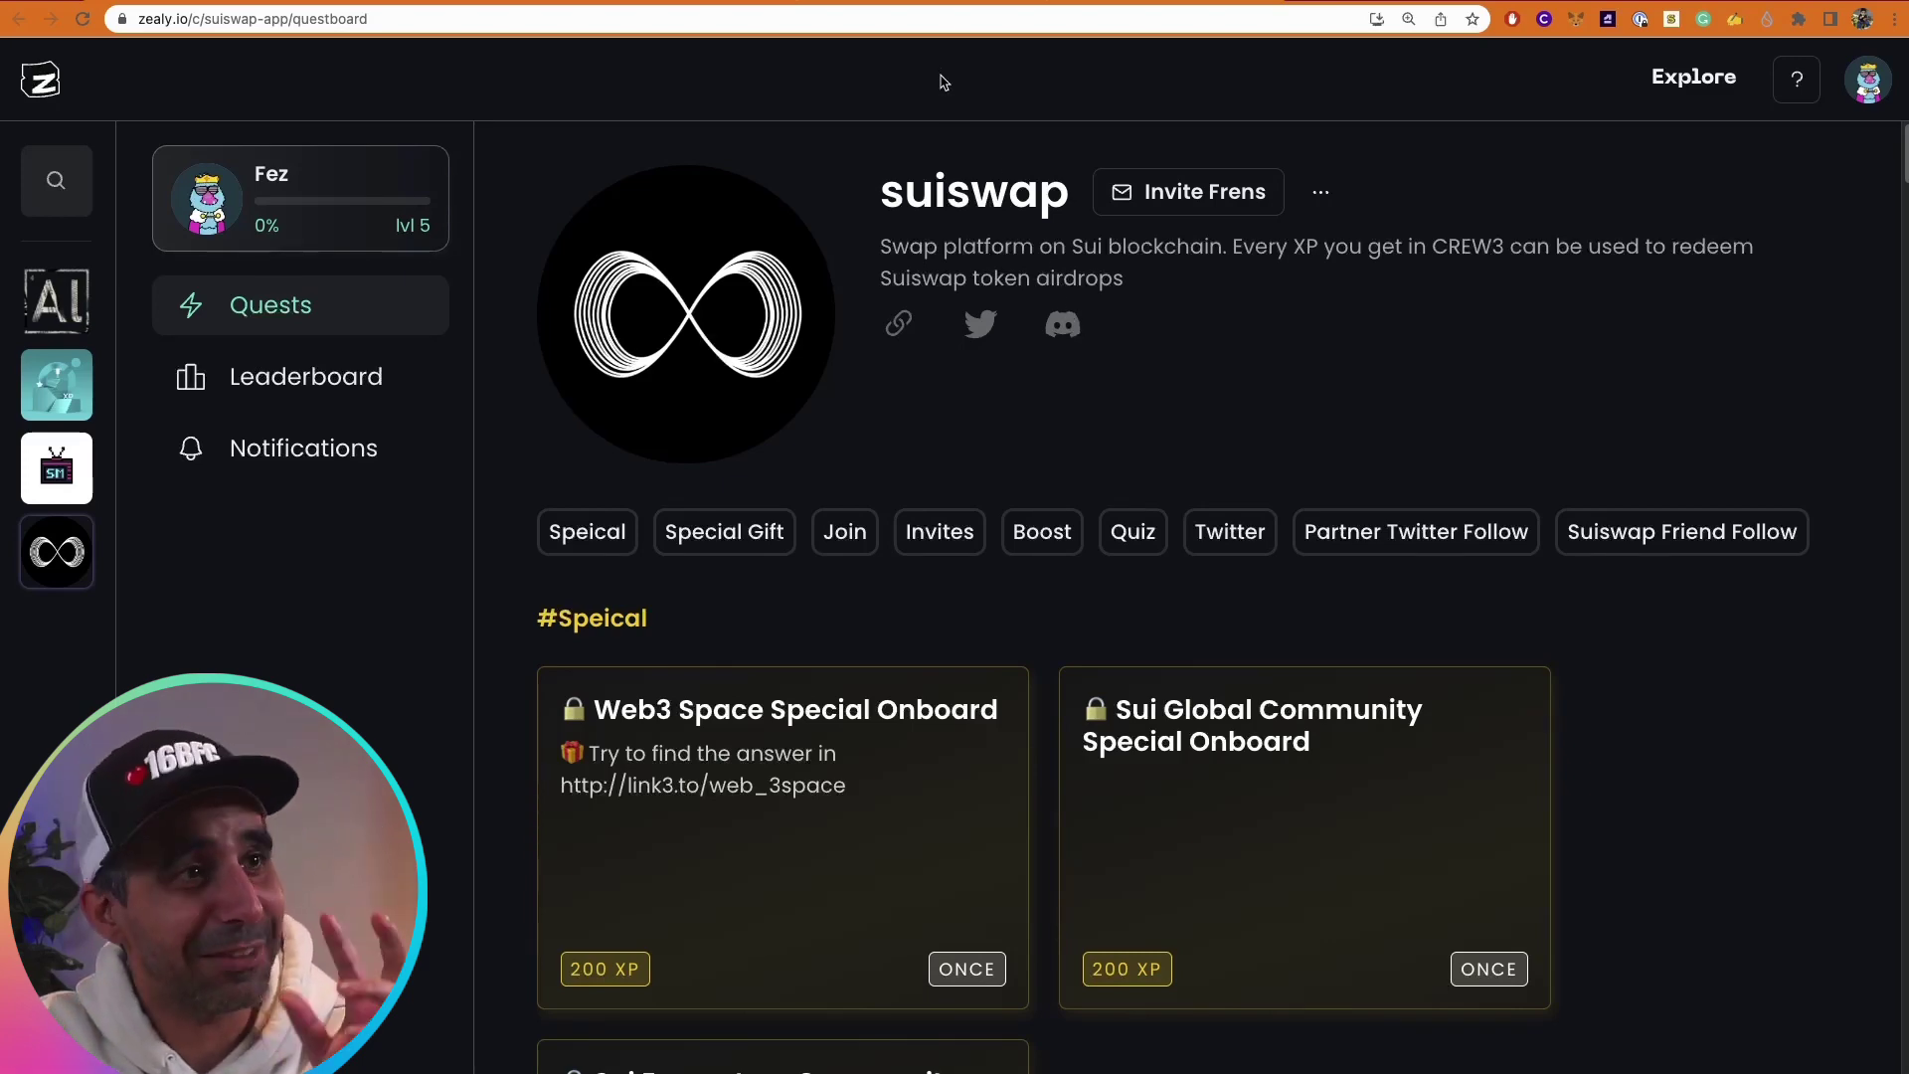
scroll(1064, 517, down, 6)
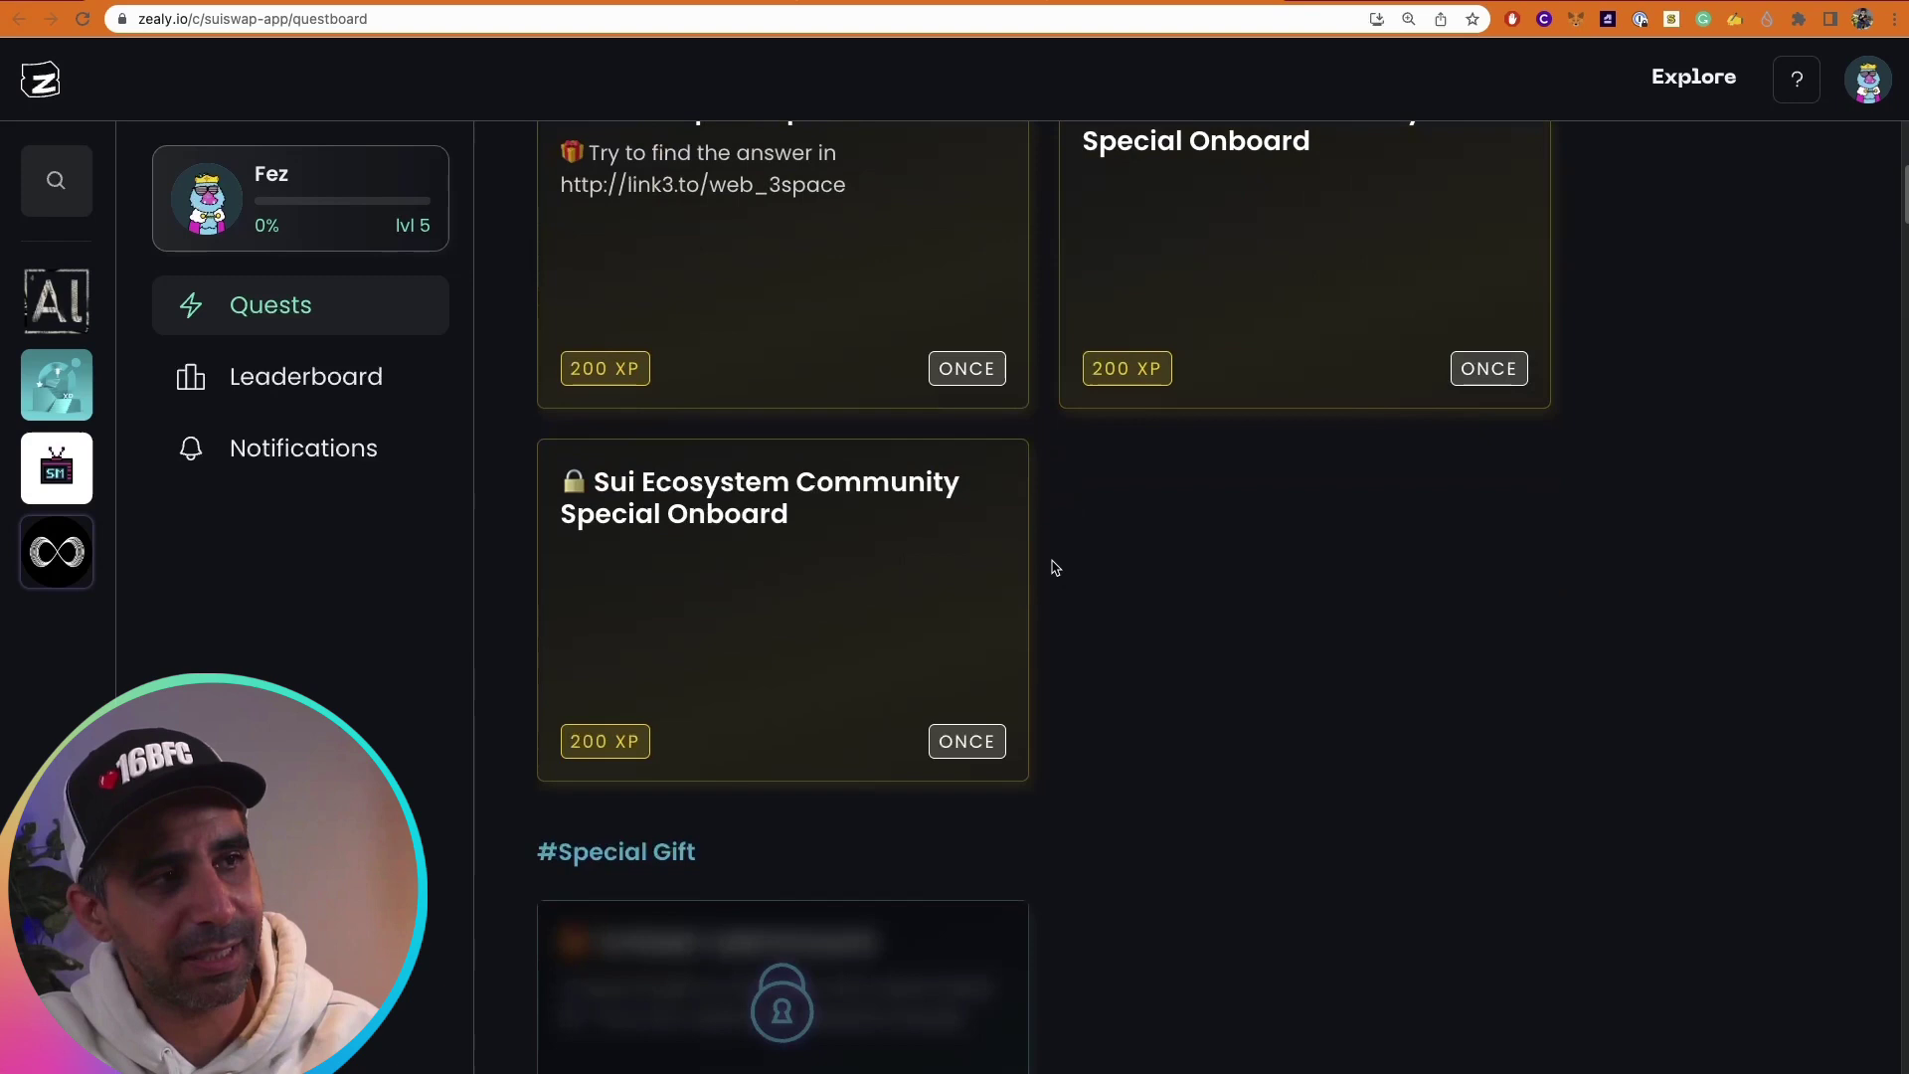
scroll(1049, 564, down, 6)
scroll(1051, 570, down, 3)
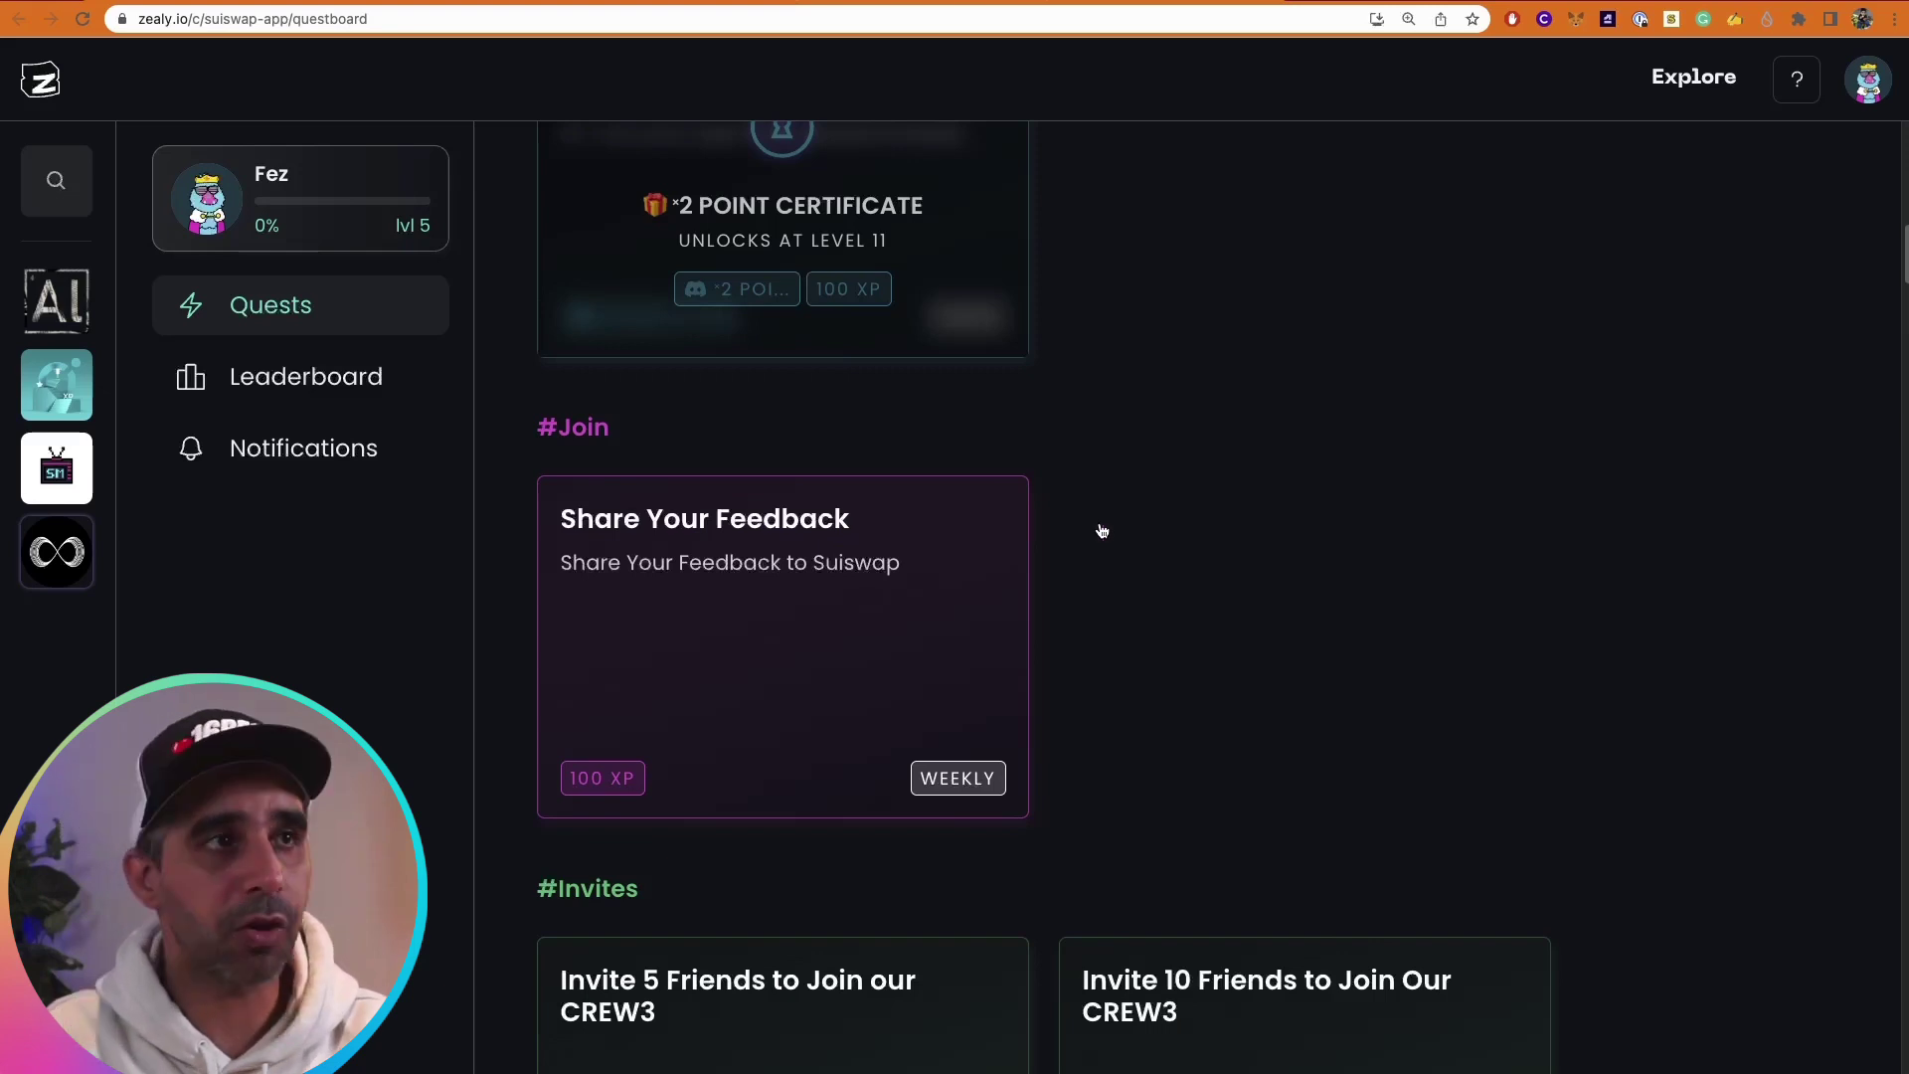
Look at Suiswap's AIRDROP page, then return to the swap page
click(721, 5)
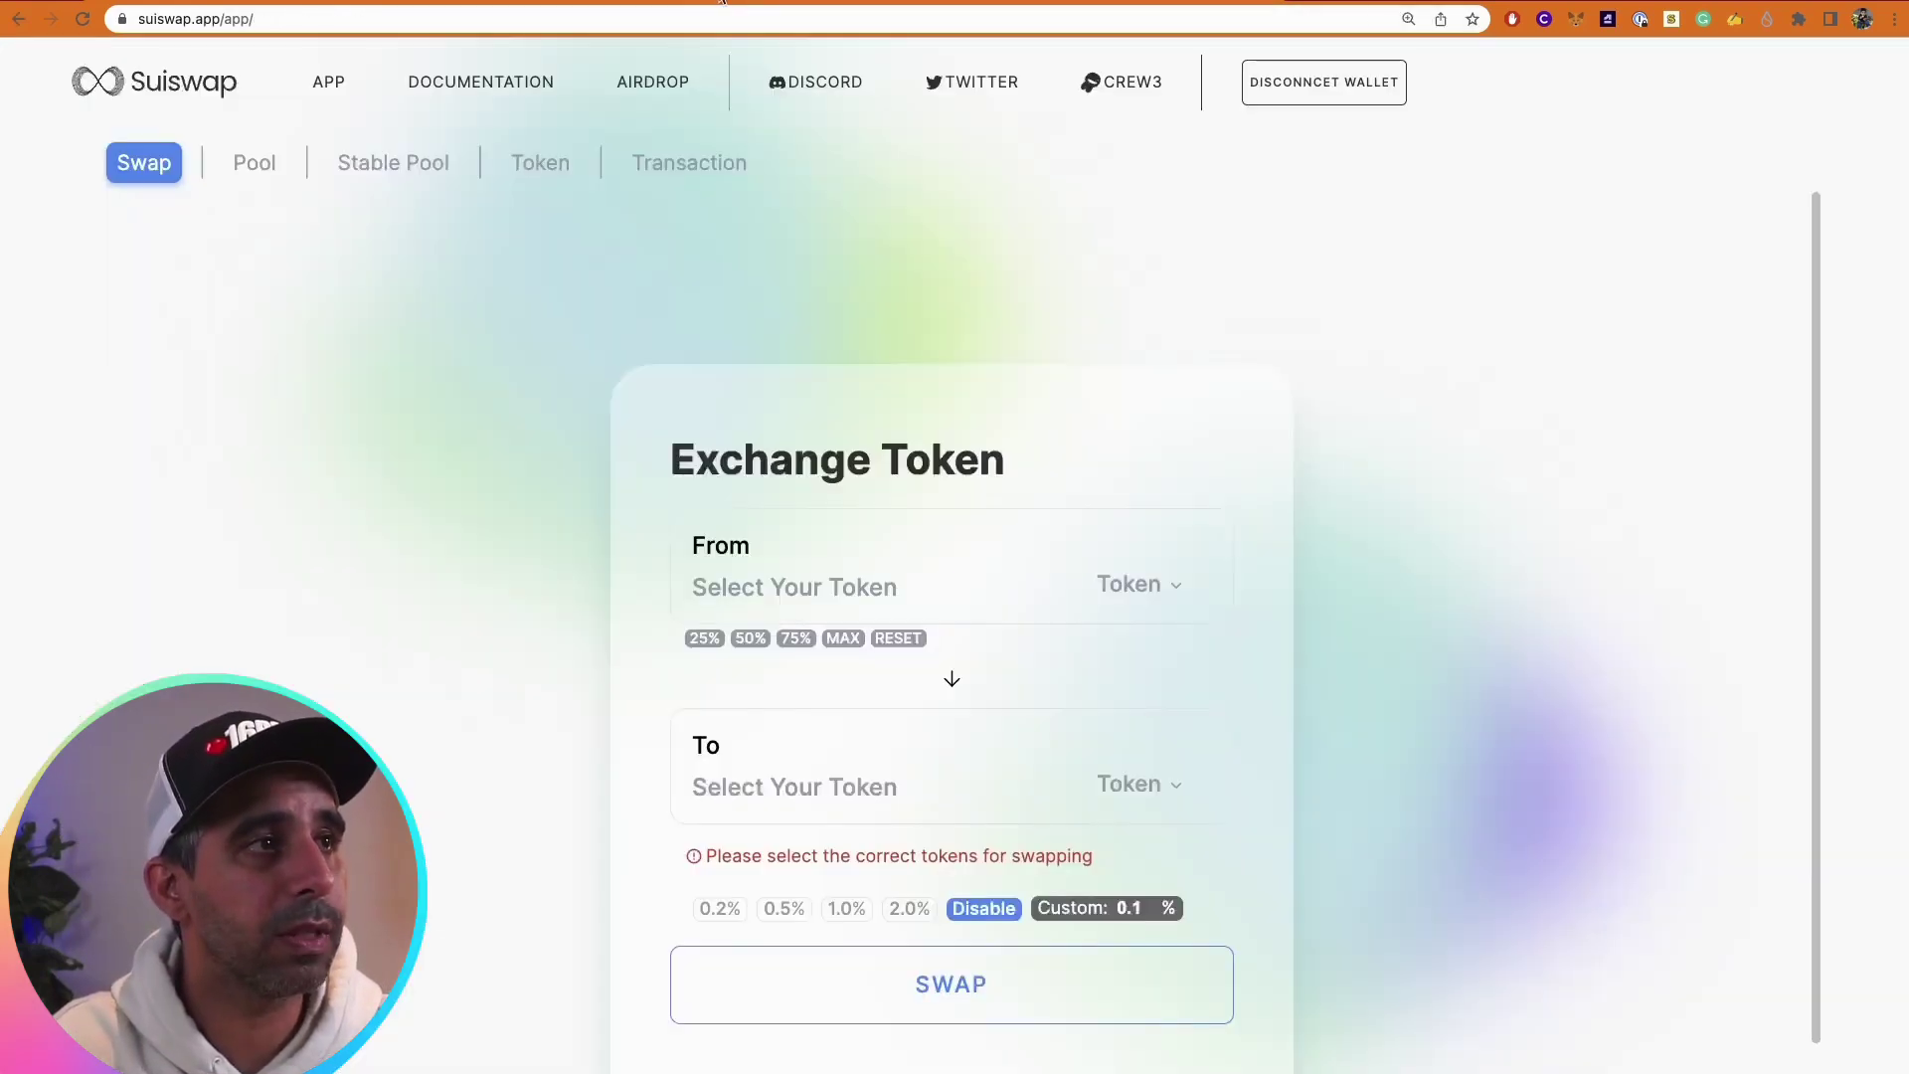
click(653, 78)
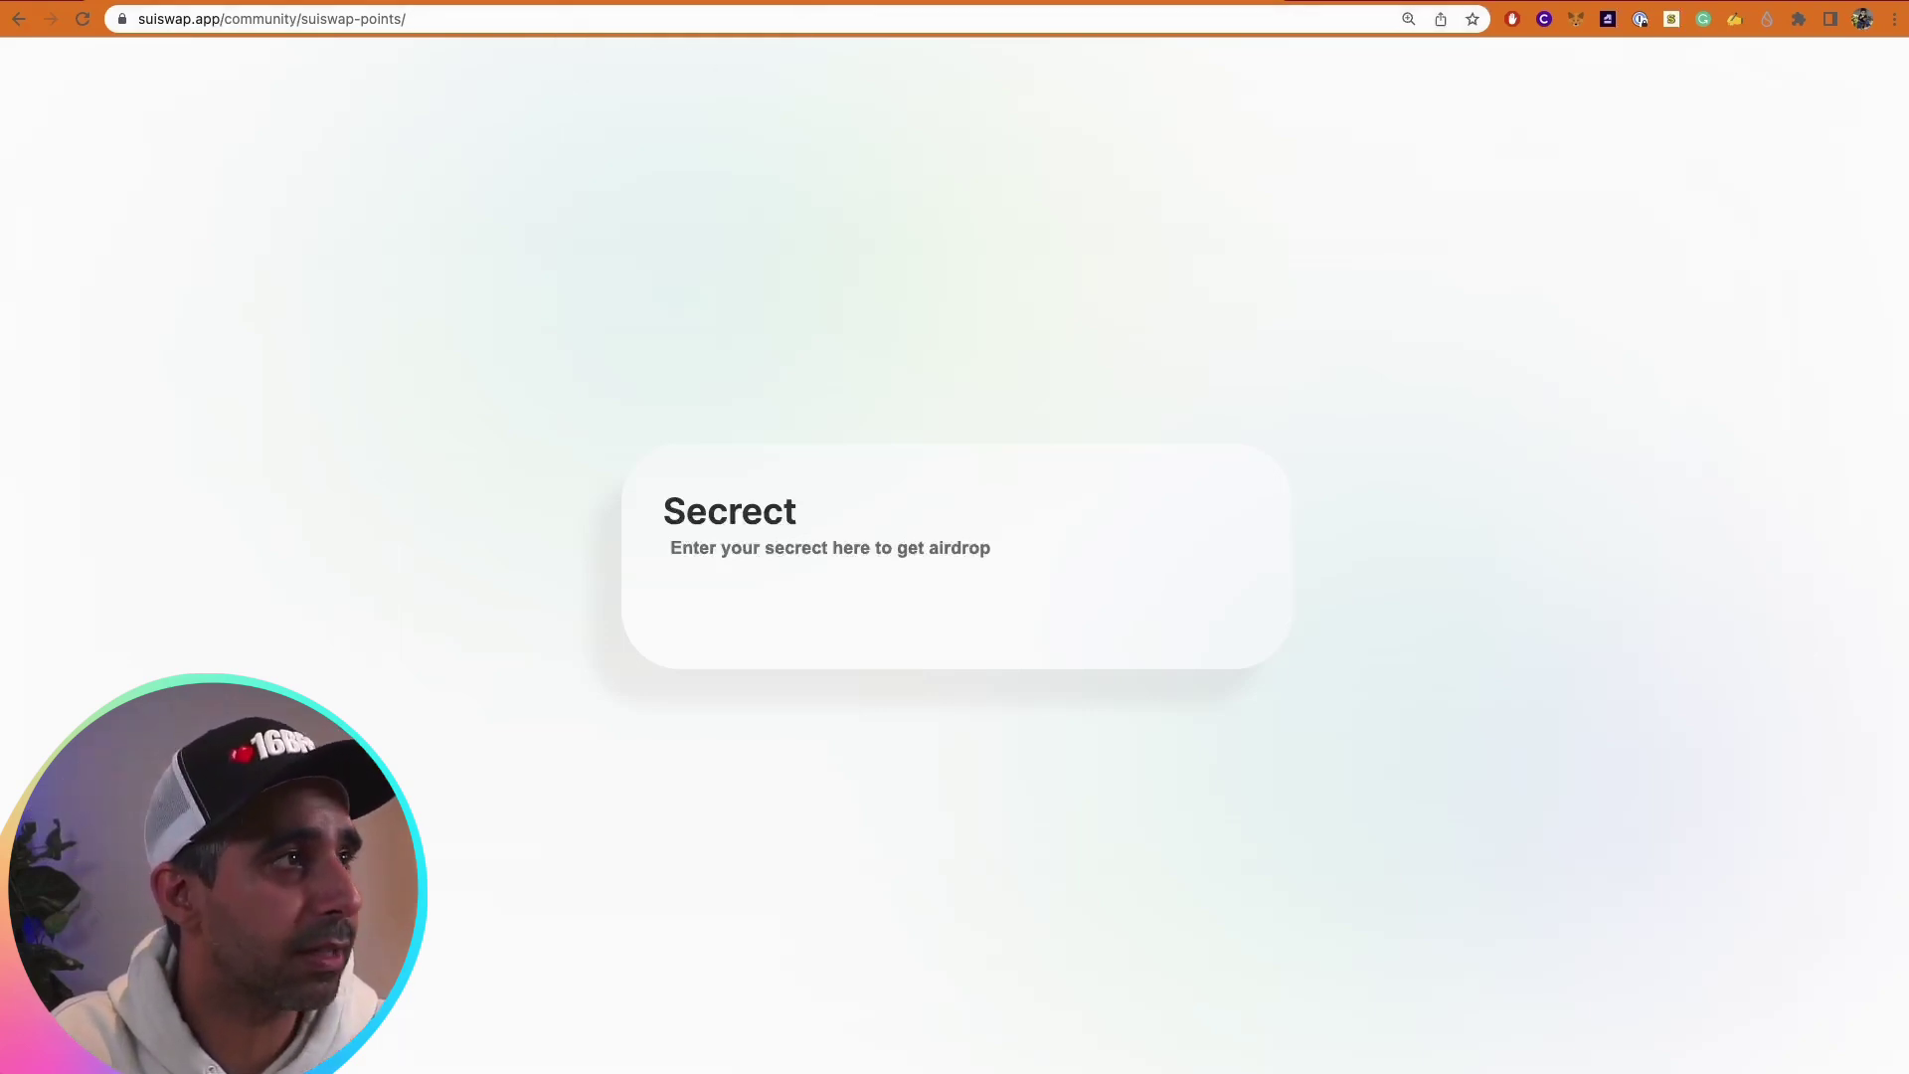
click(19, 19)
Connect the Sui Wallet so the Exchange Token form is usable
click(1521, 857)
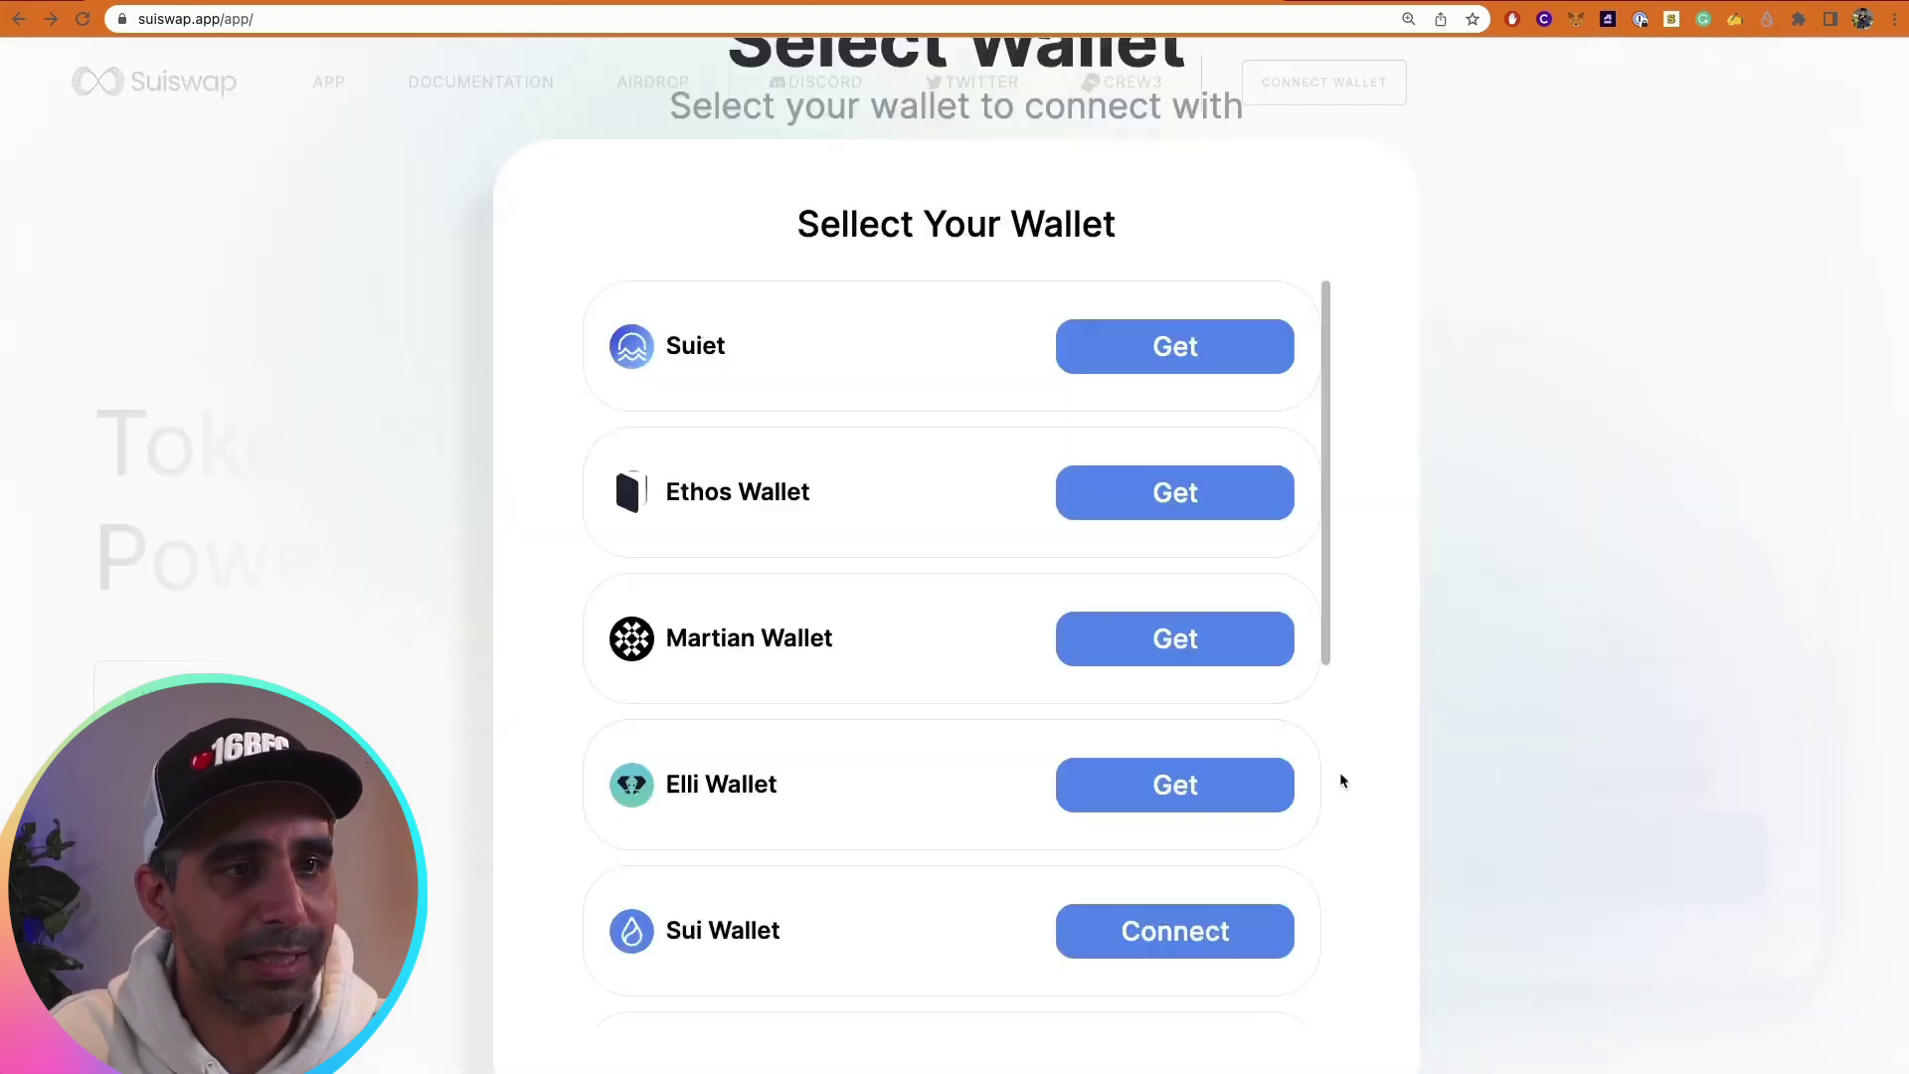
scroll(1023, 725, down, 2)
click(1175, 888)
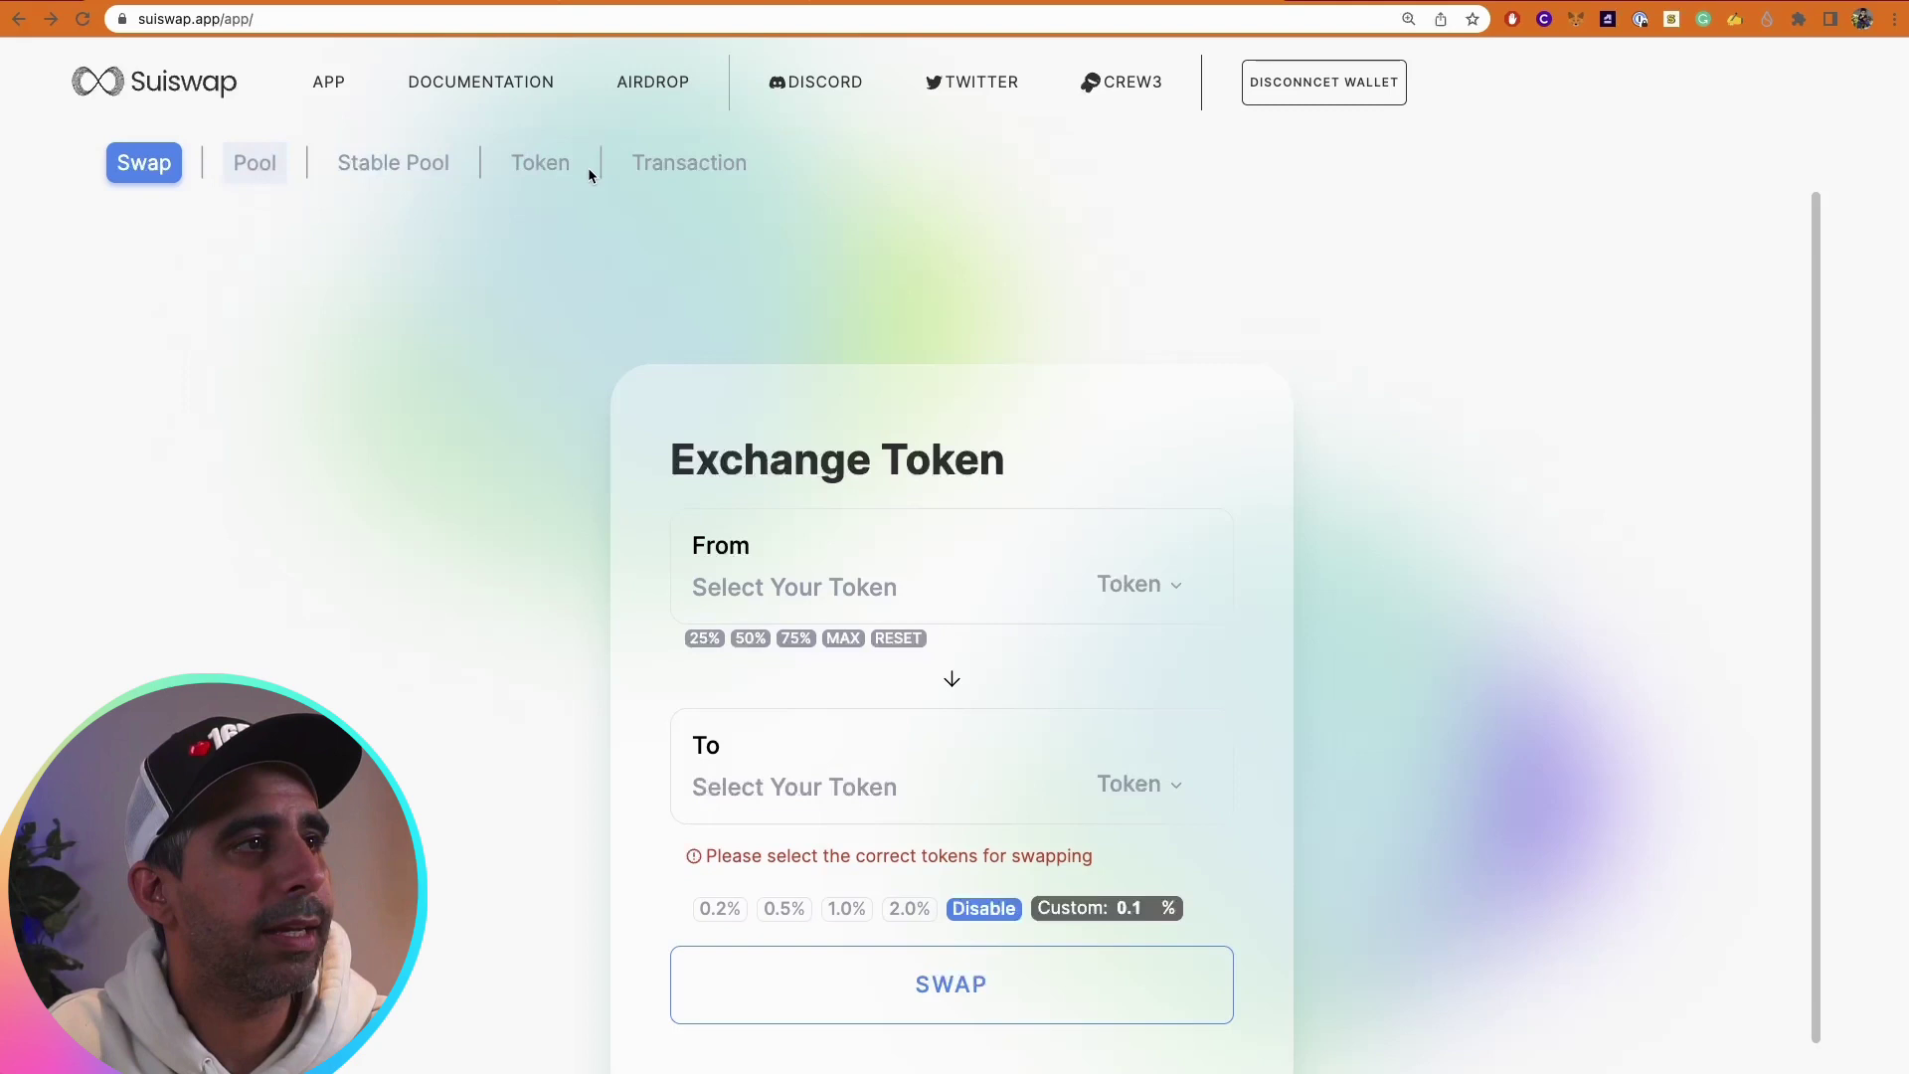
scroll(994, 457, down, 1)
Set up a swap of the full 1 ETH balance (MAX) for about 0.199 SUI and review it
click(1167, 554)
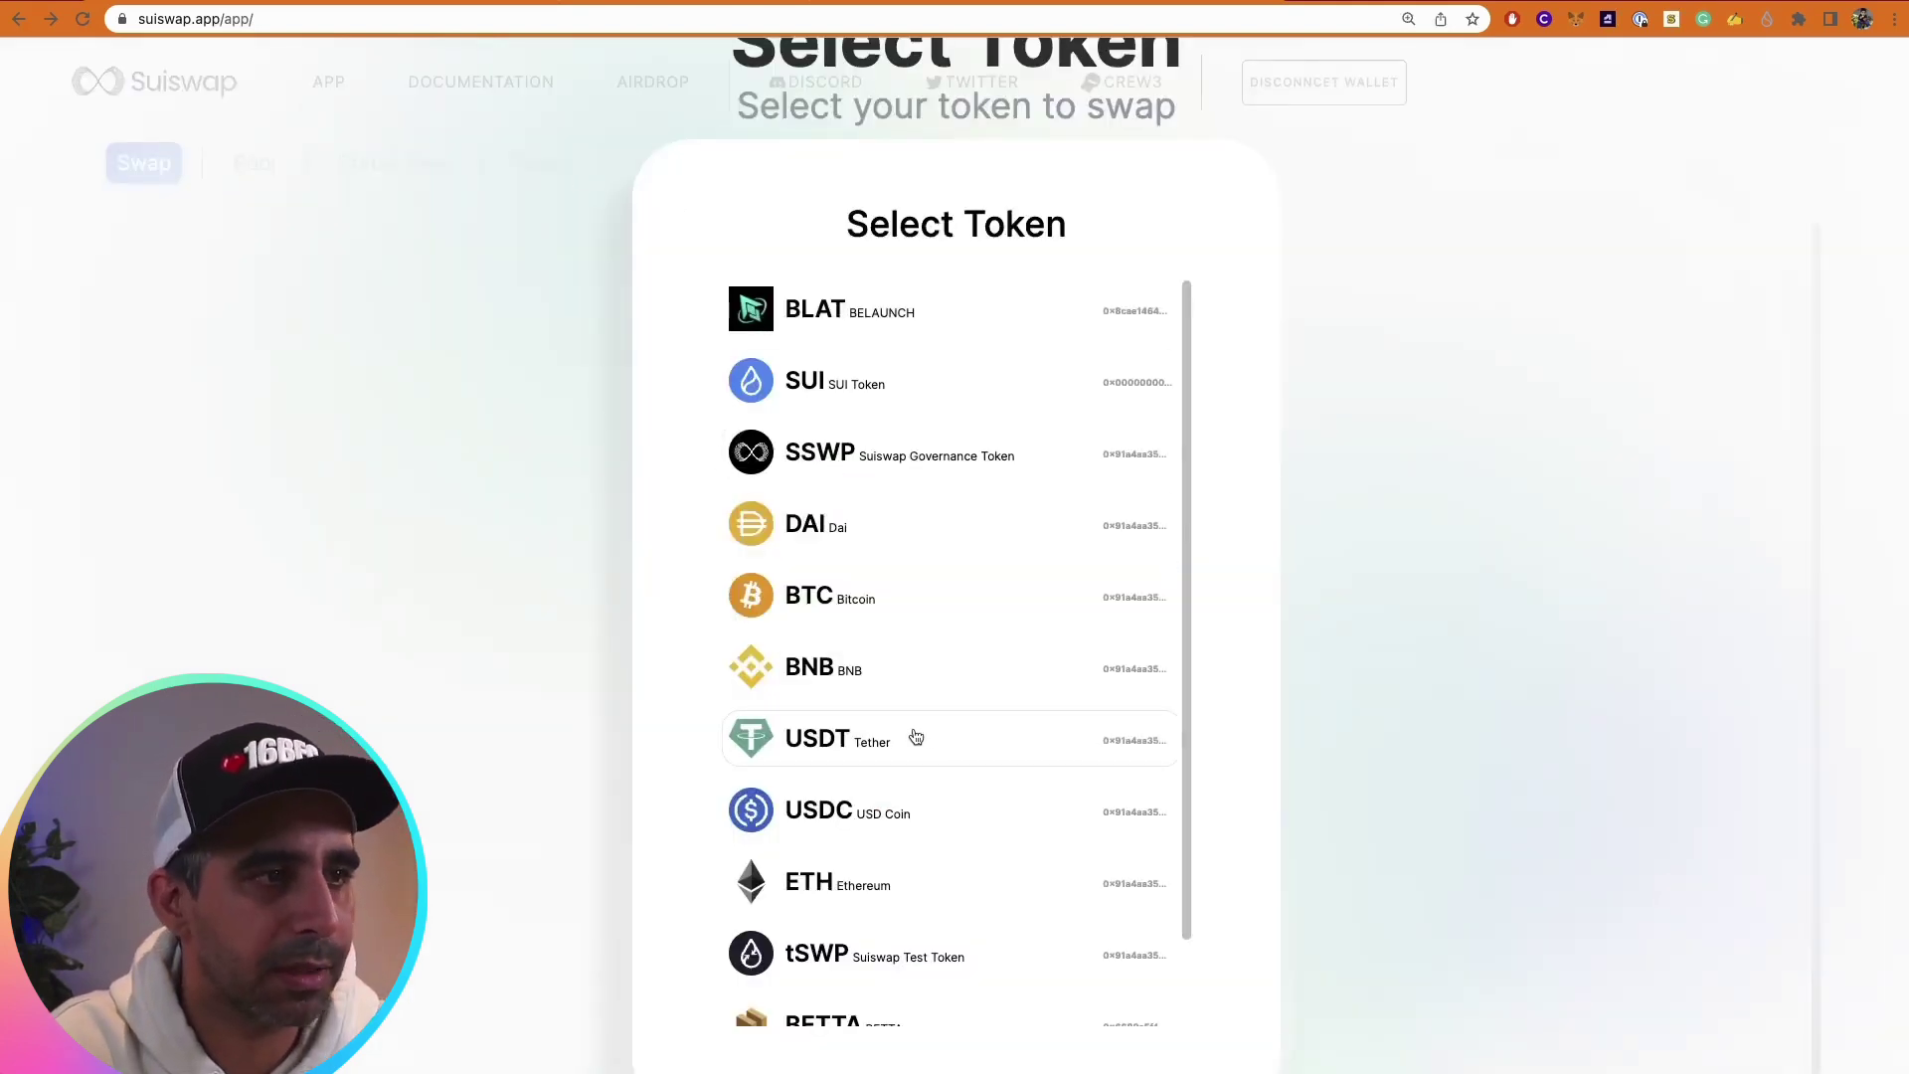
click(899, 857)
scroll(994, 706, down, 1)
click(1175, 774)
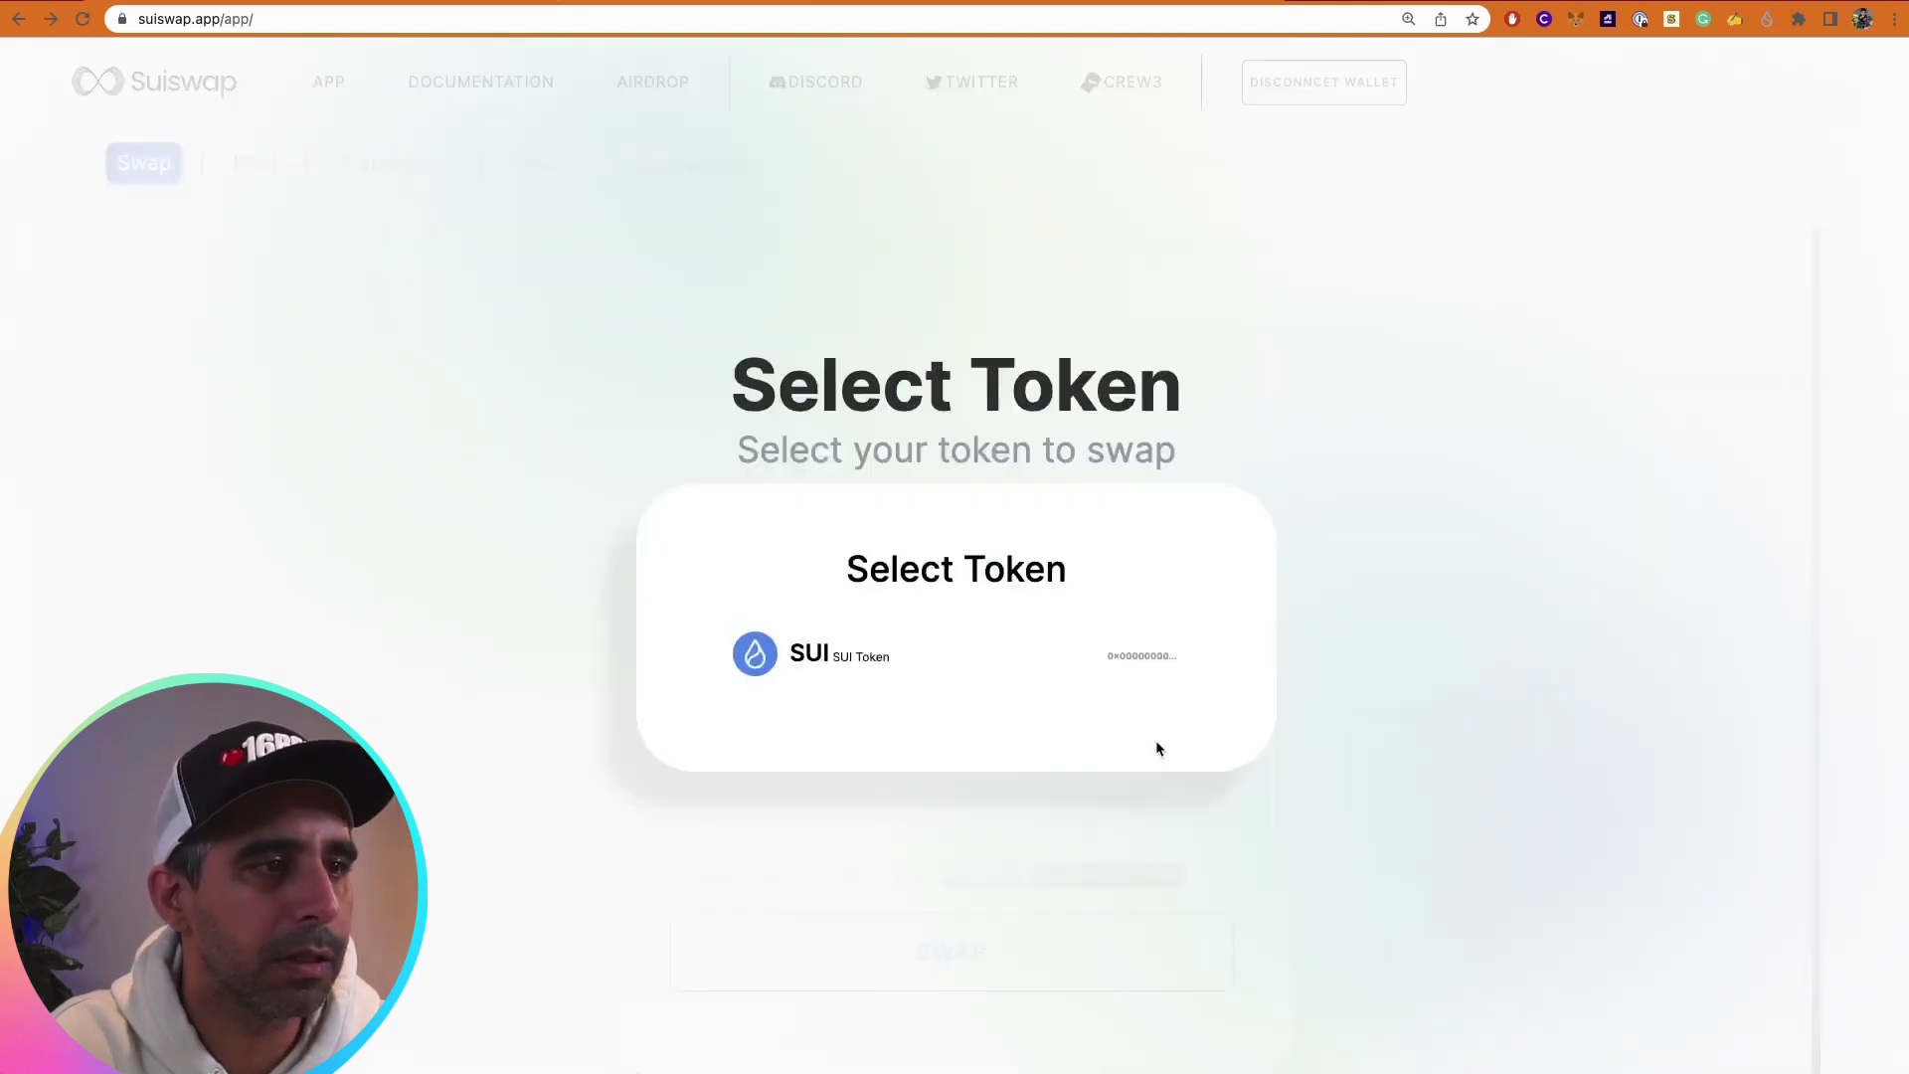
click(793, 658)
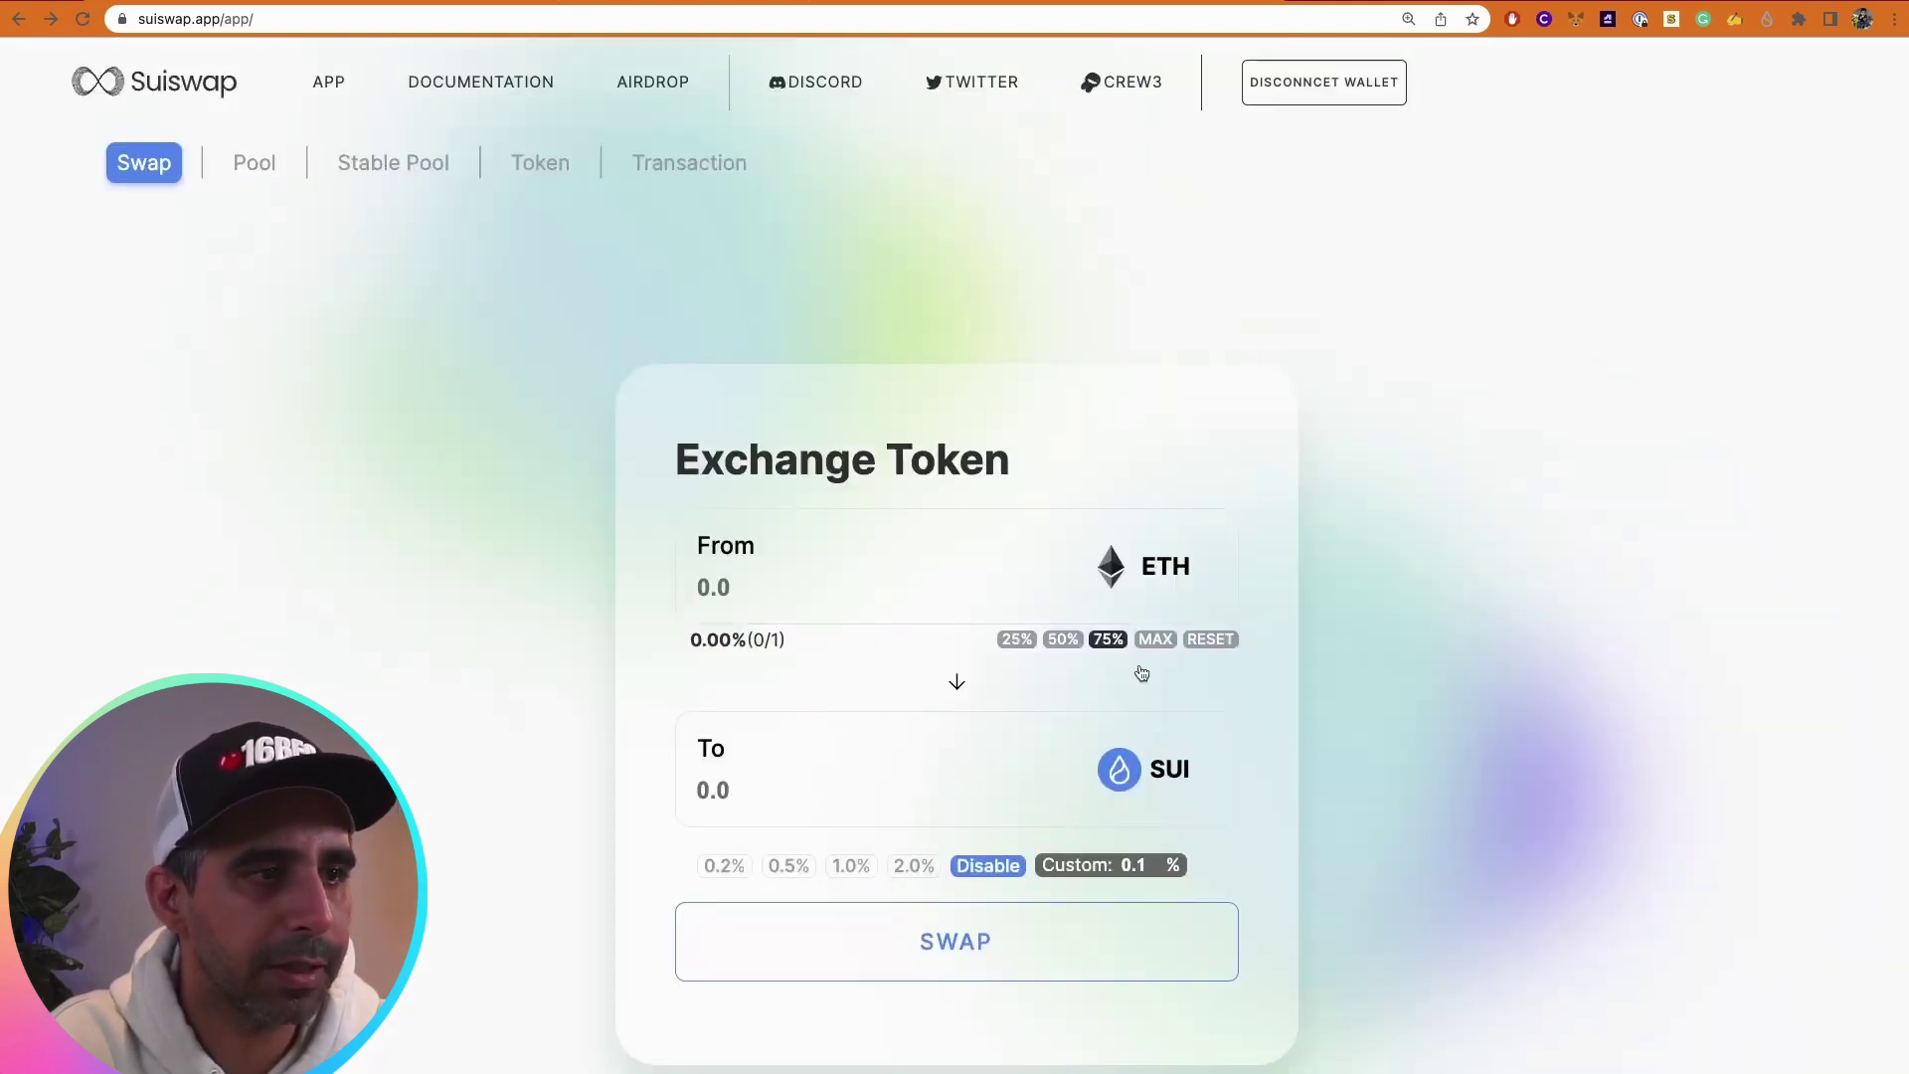
click(782, 585)
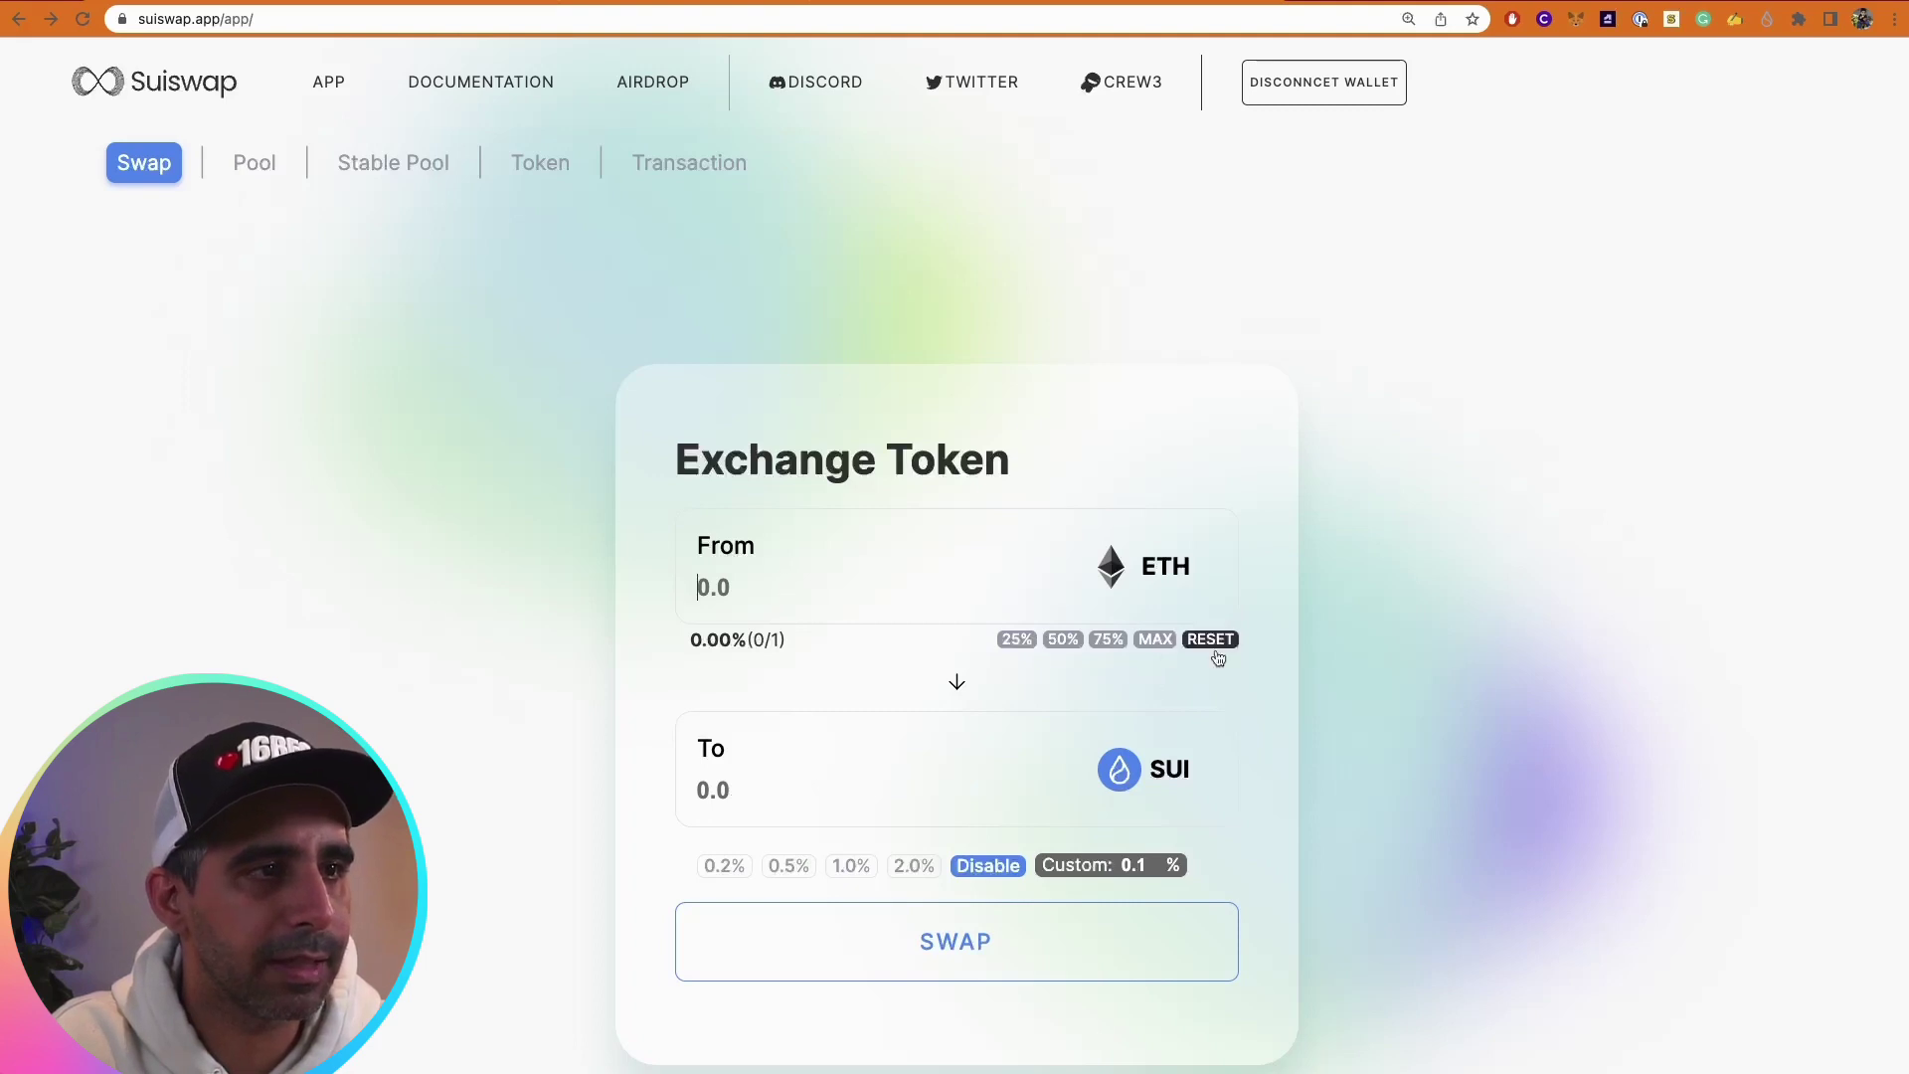
click(1156, 640)
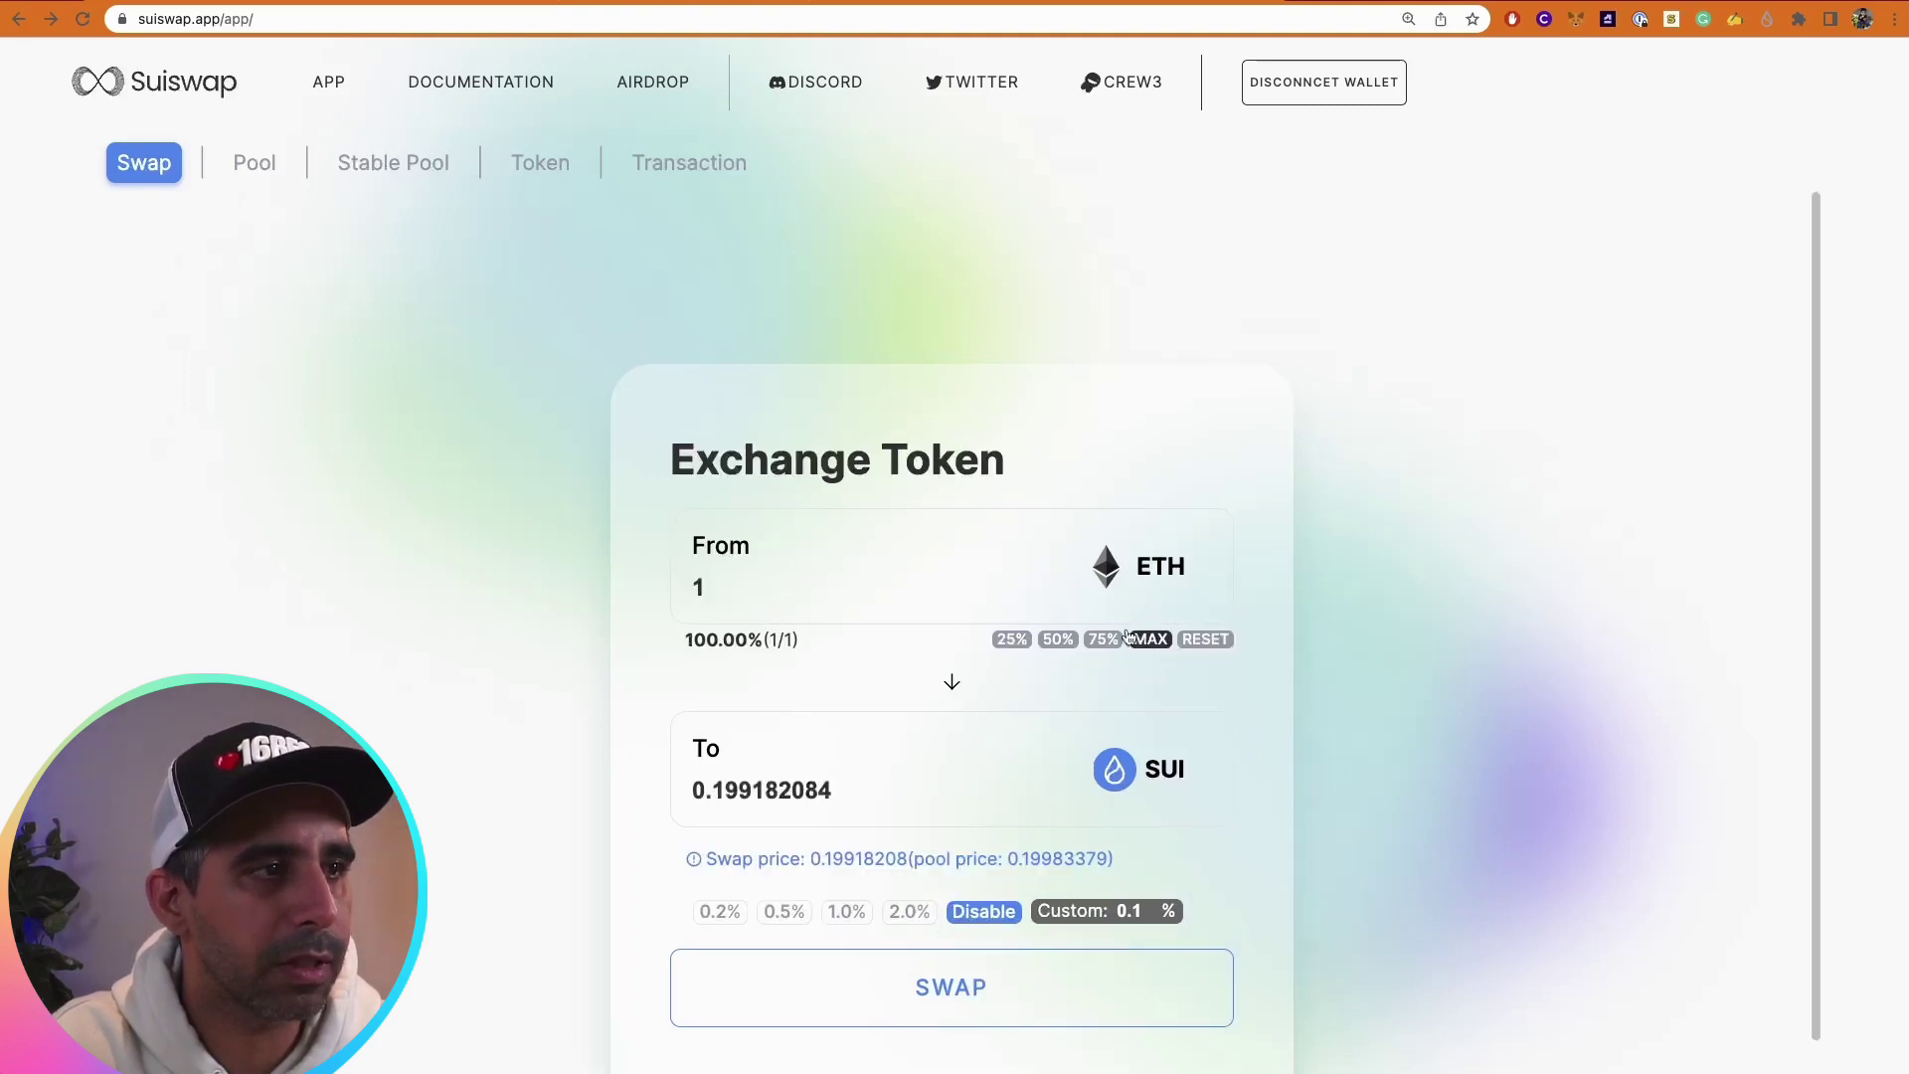
click(957, 987)
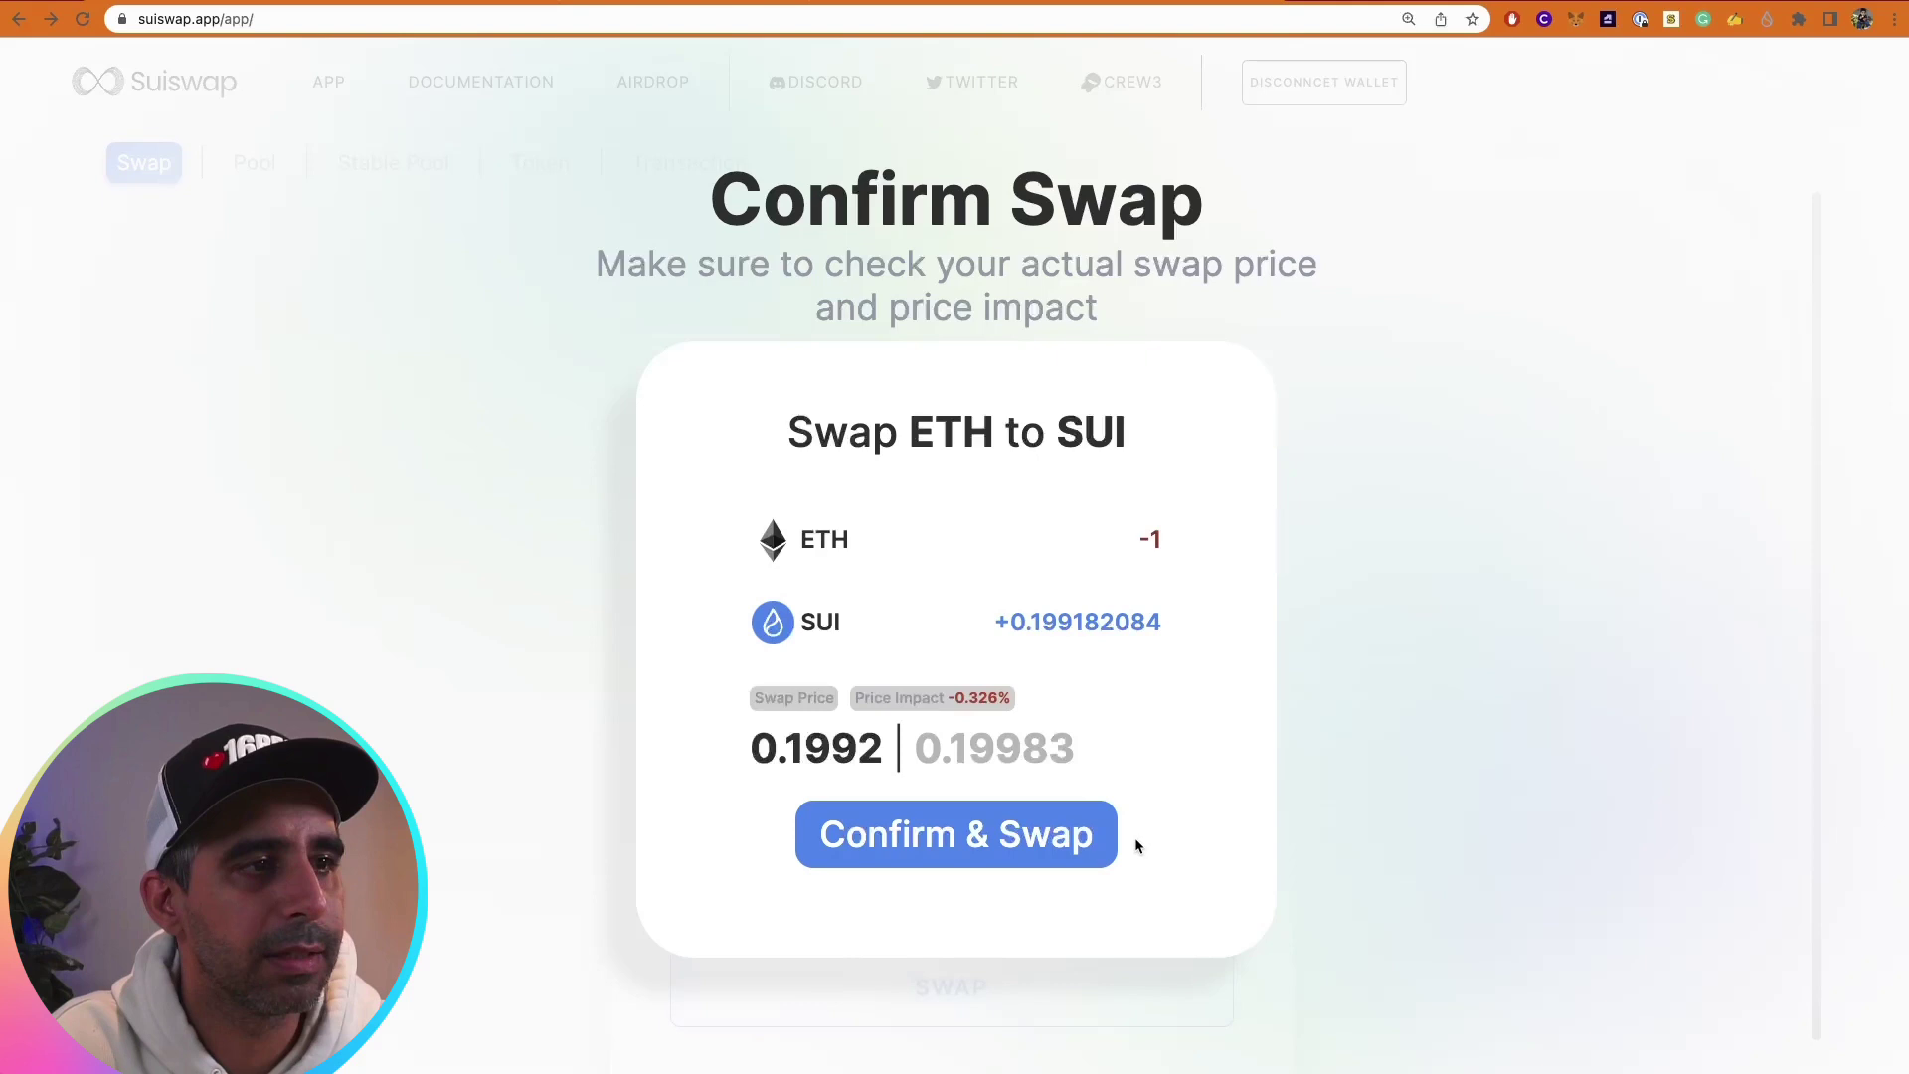
Reopen the 1 ETH-to-SUI swap confirmation and choose Confirm & Swap
click(1404, 485)
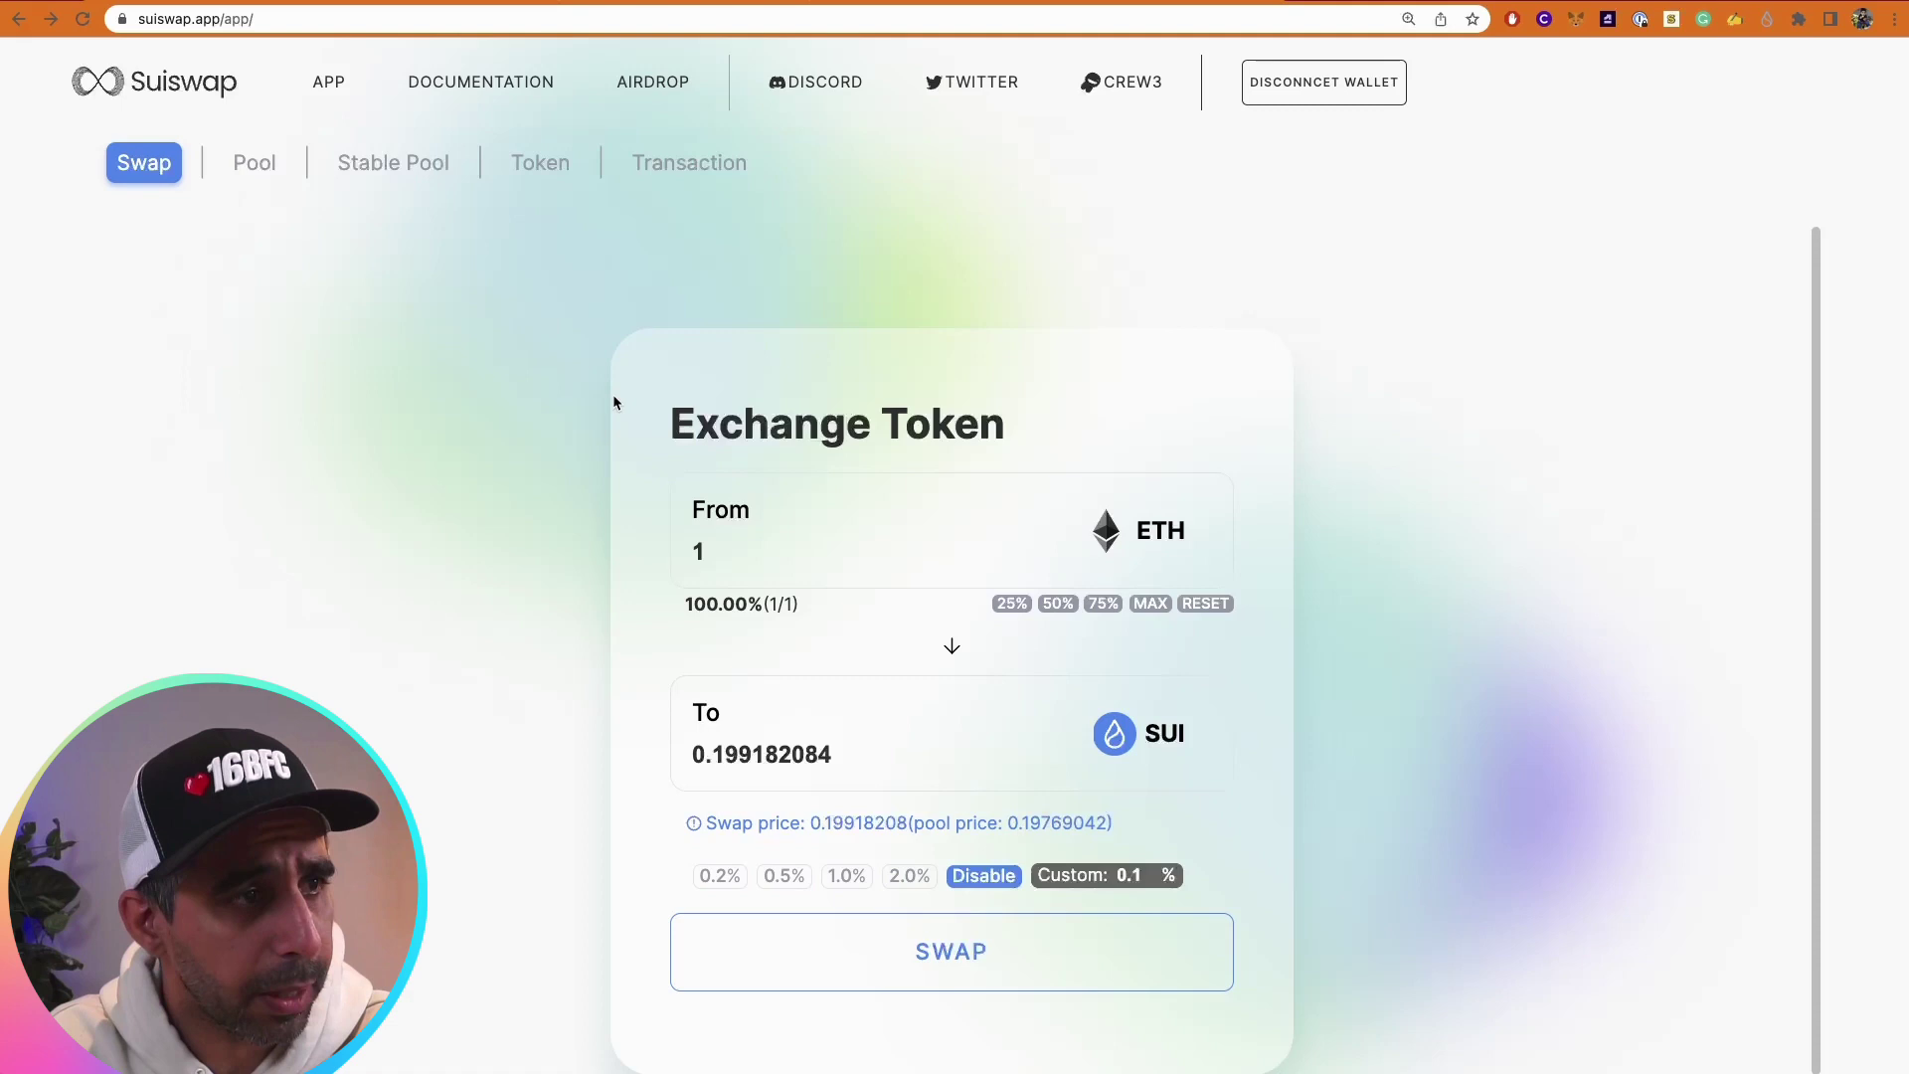
click(953, 959)
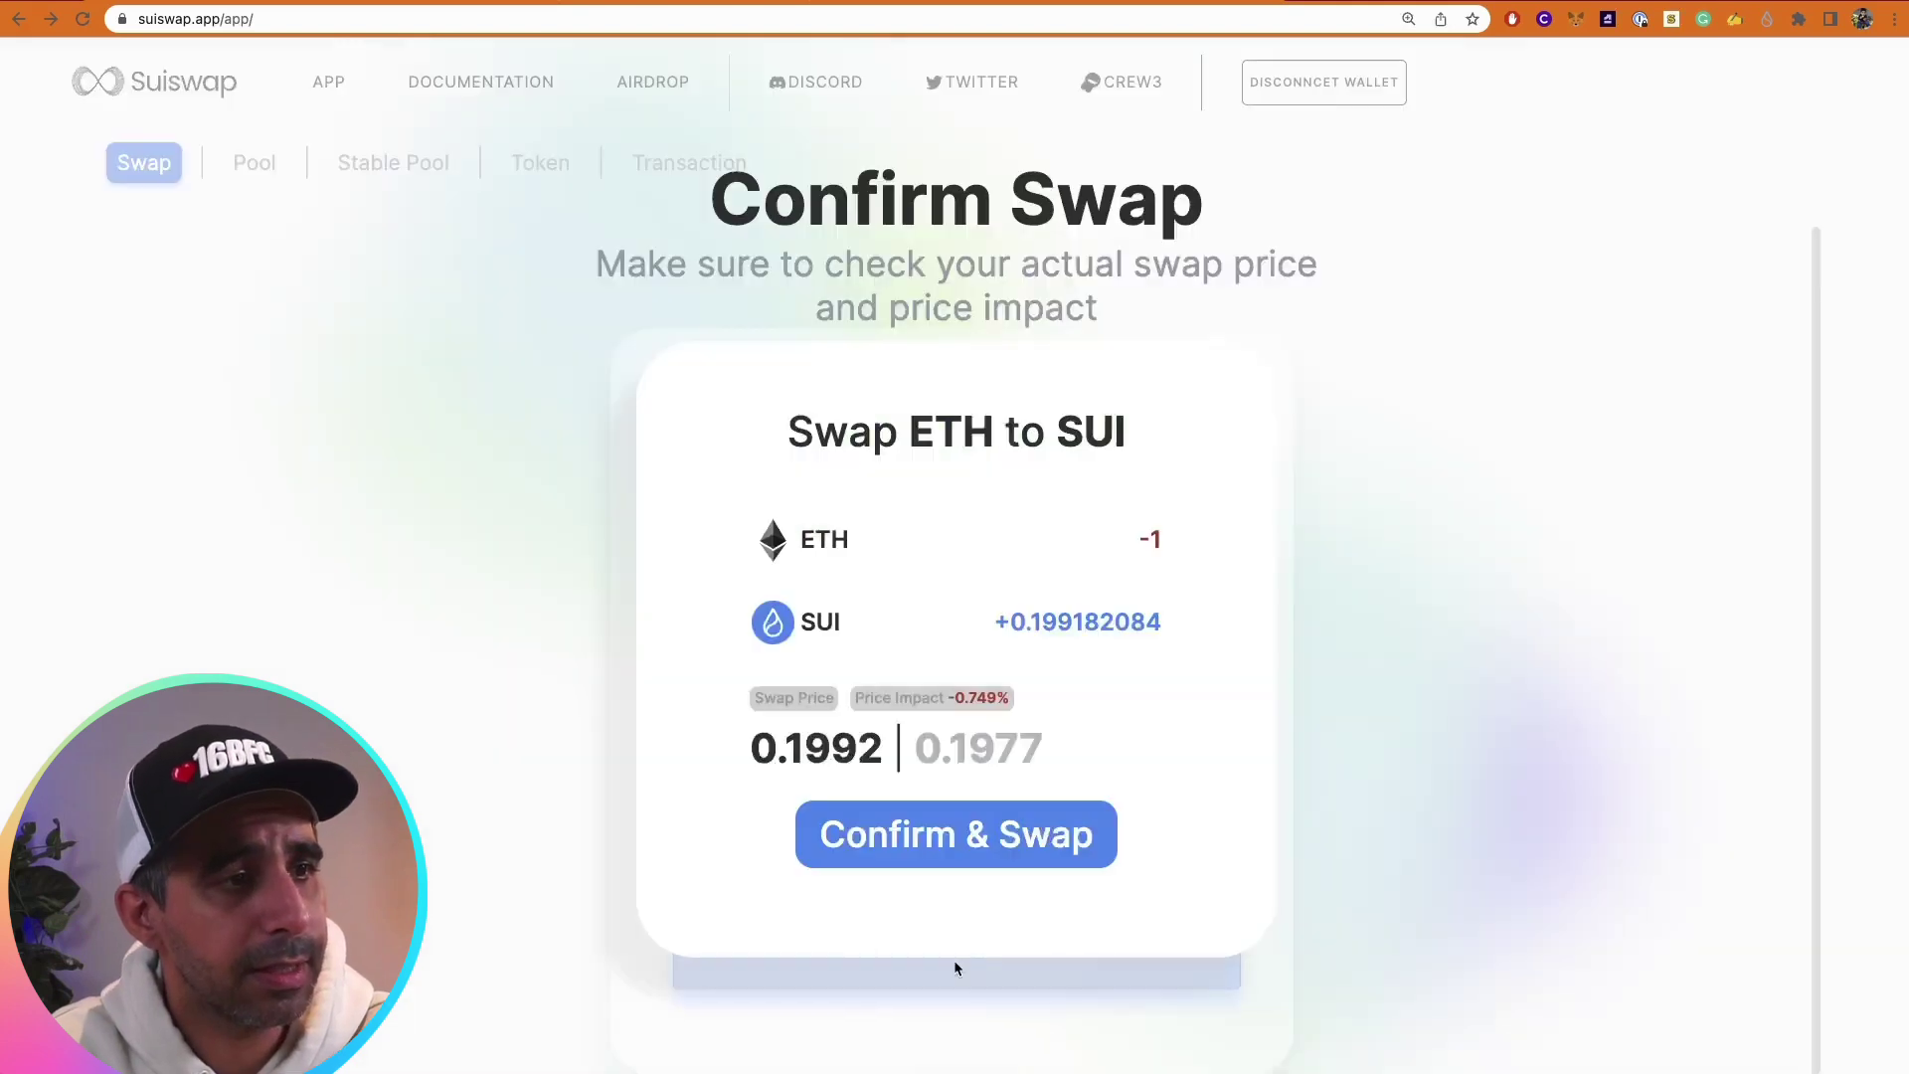
click(987, 839)
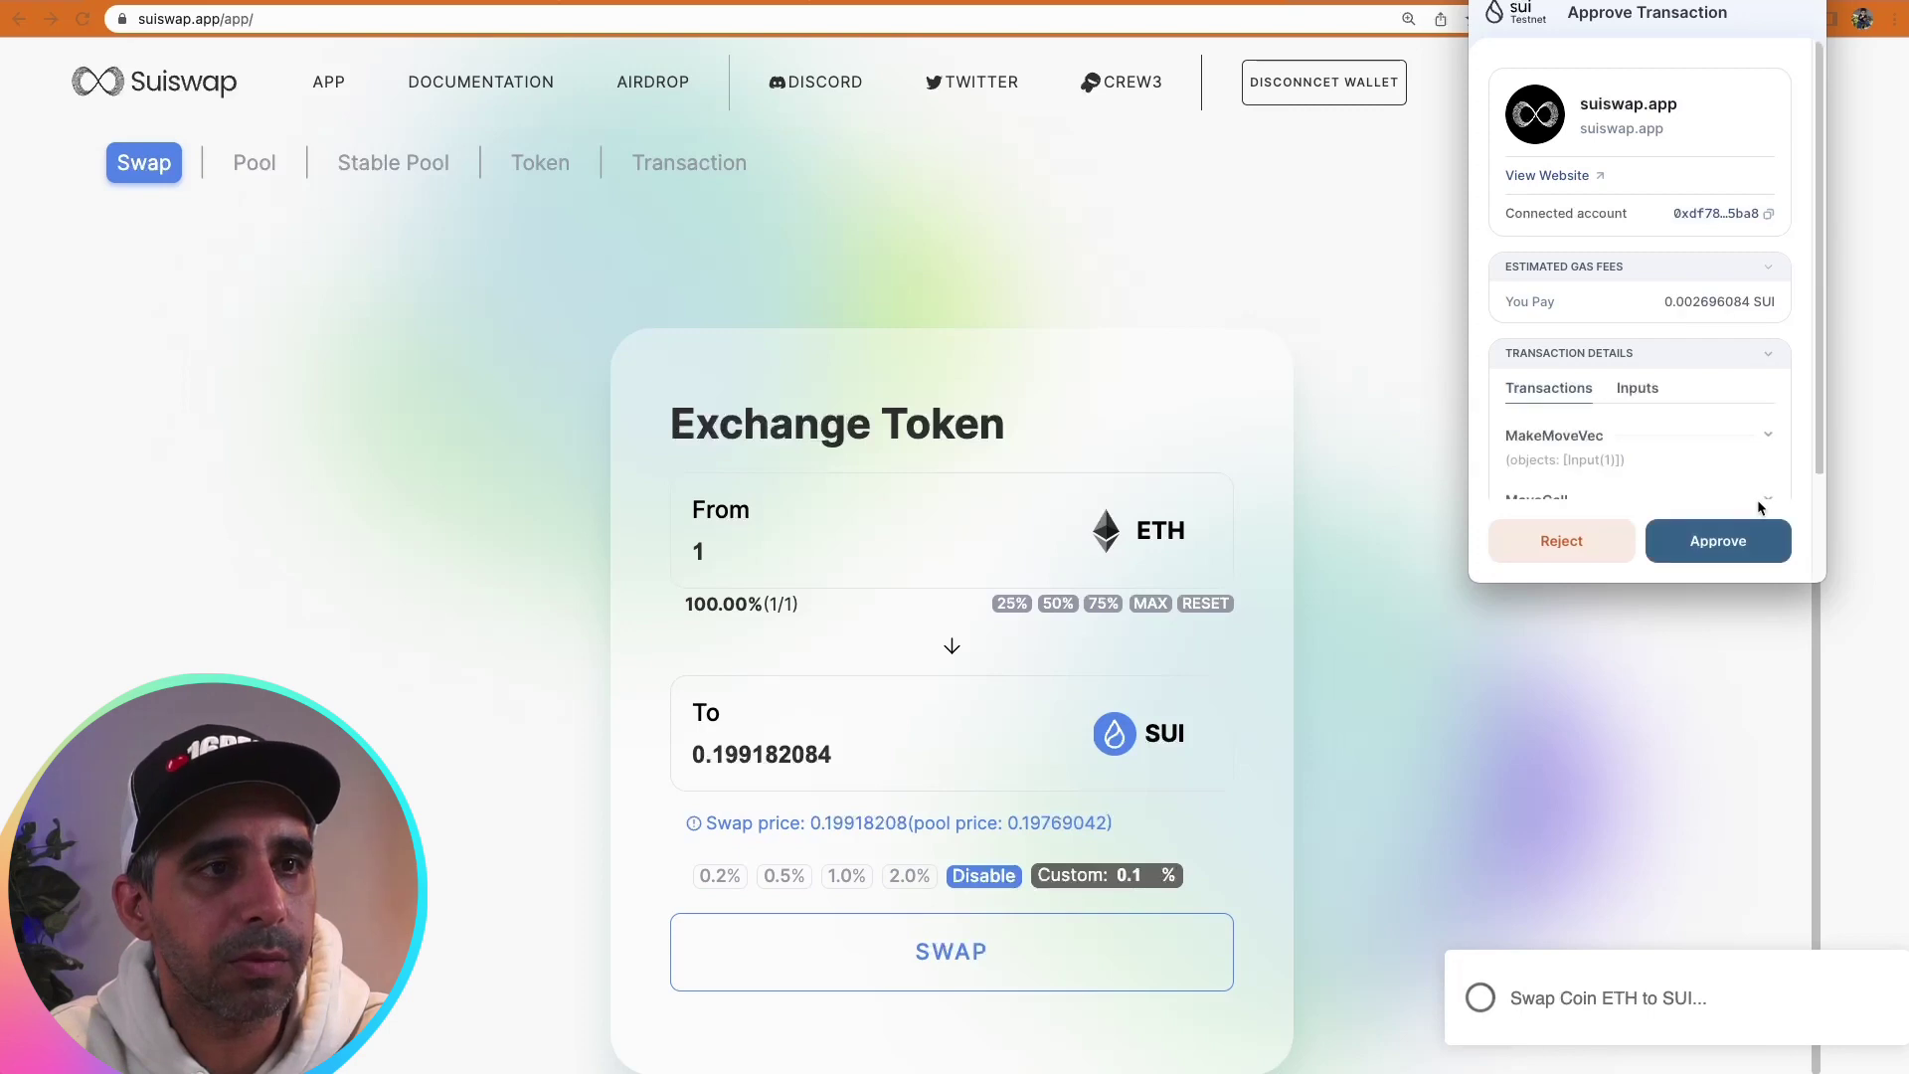
Approve the swap in Sui Wallet and check the Token page for the 1.6747 SUI balance
scroll(1758, 497, down, 2)
click(1730, 541)
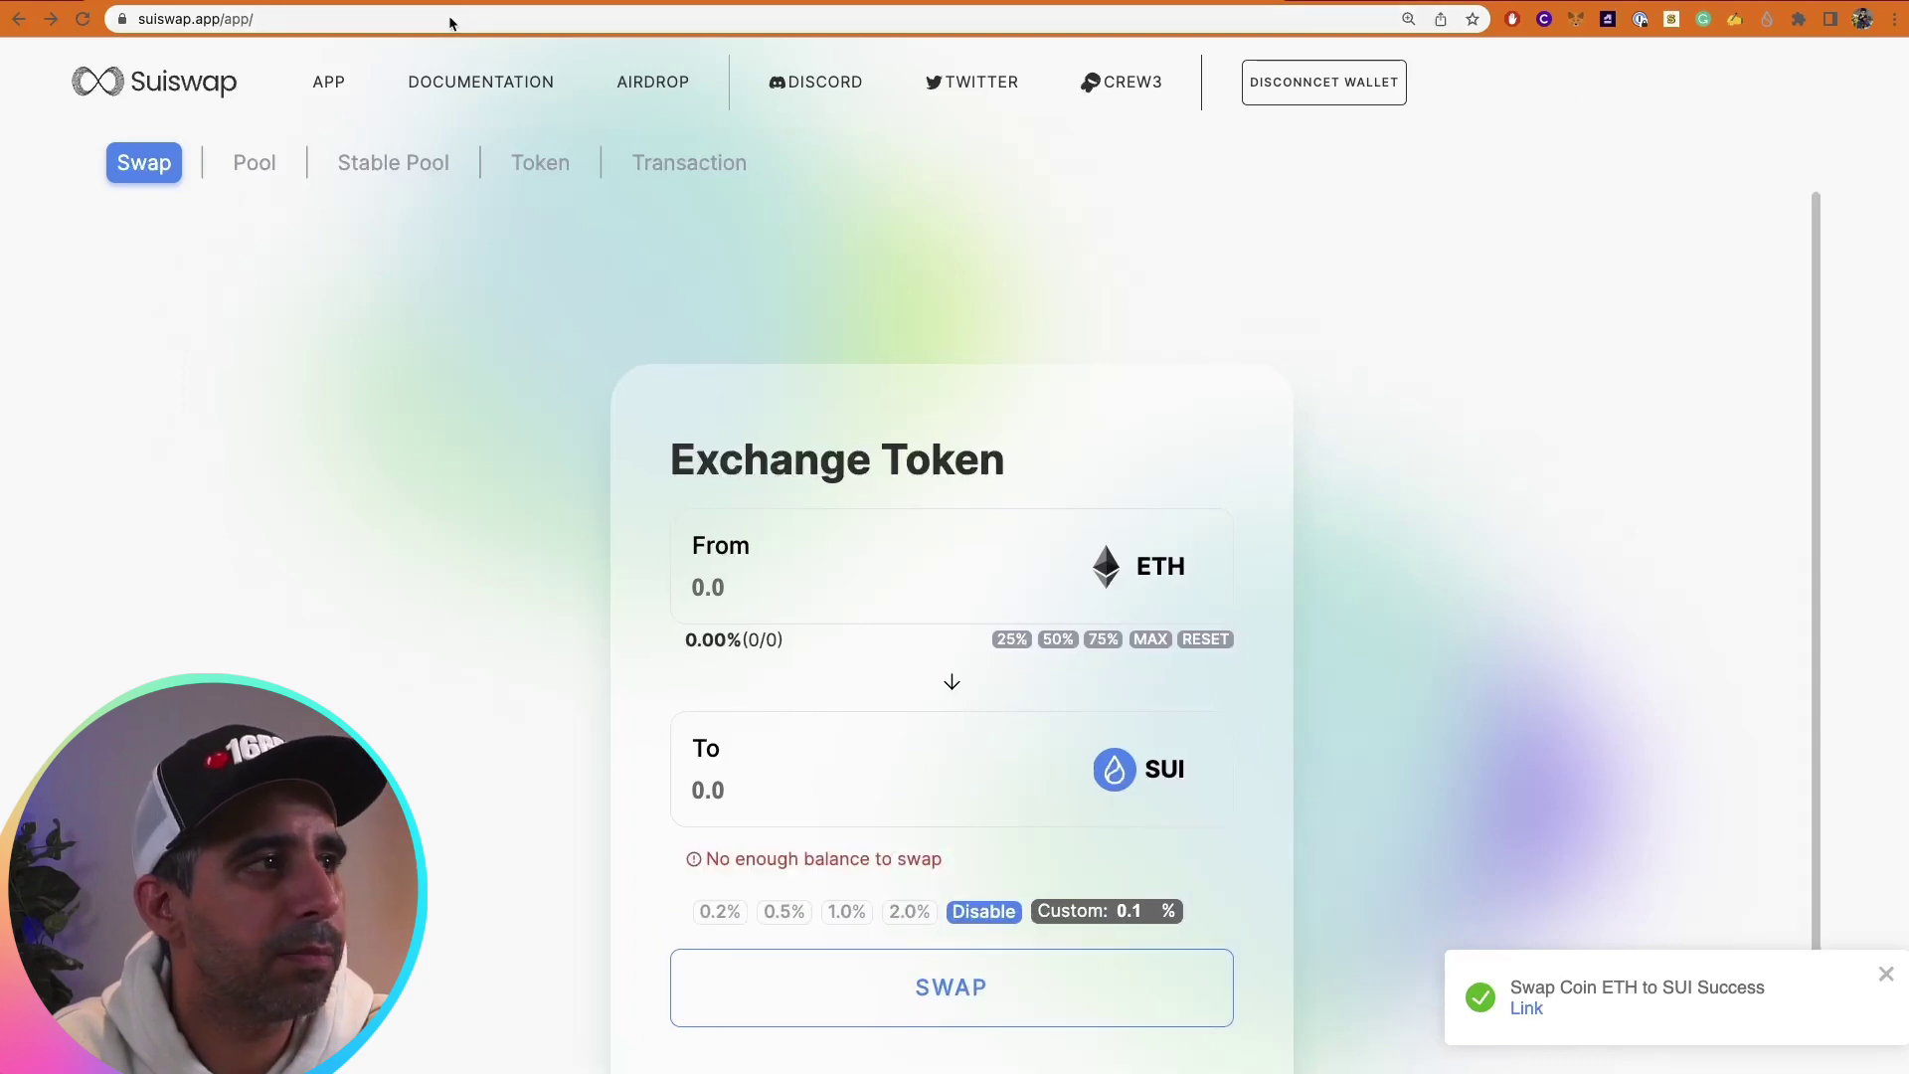
click(539, 169)
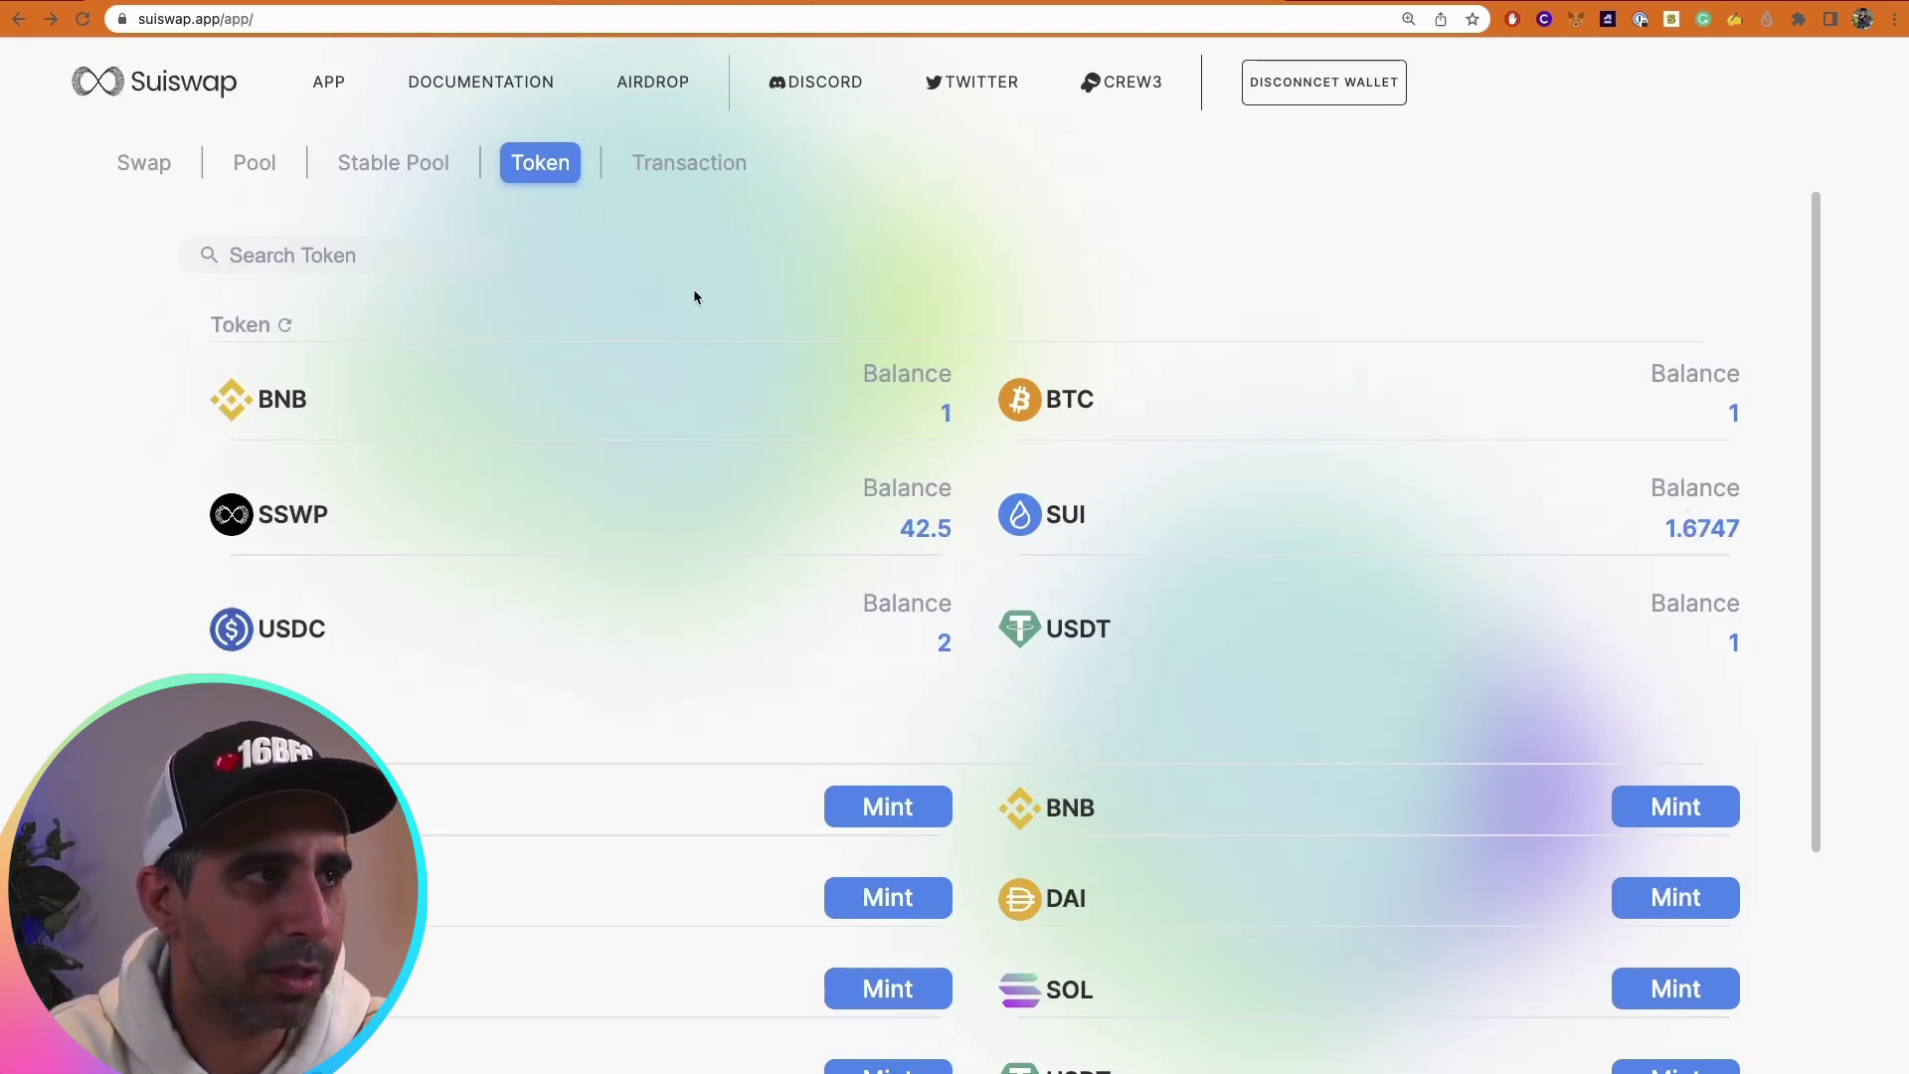
Start a BNB/SUI deposit and enter 1 BNB, auto-filling 0.191047024 SUI
click(159, 165)
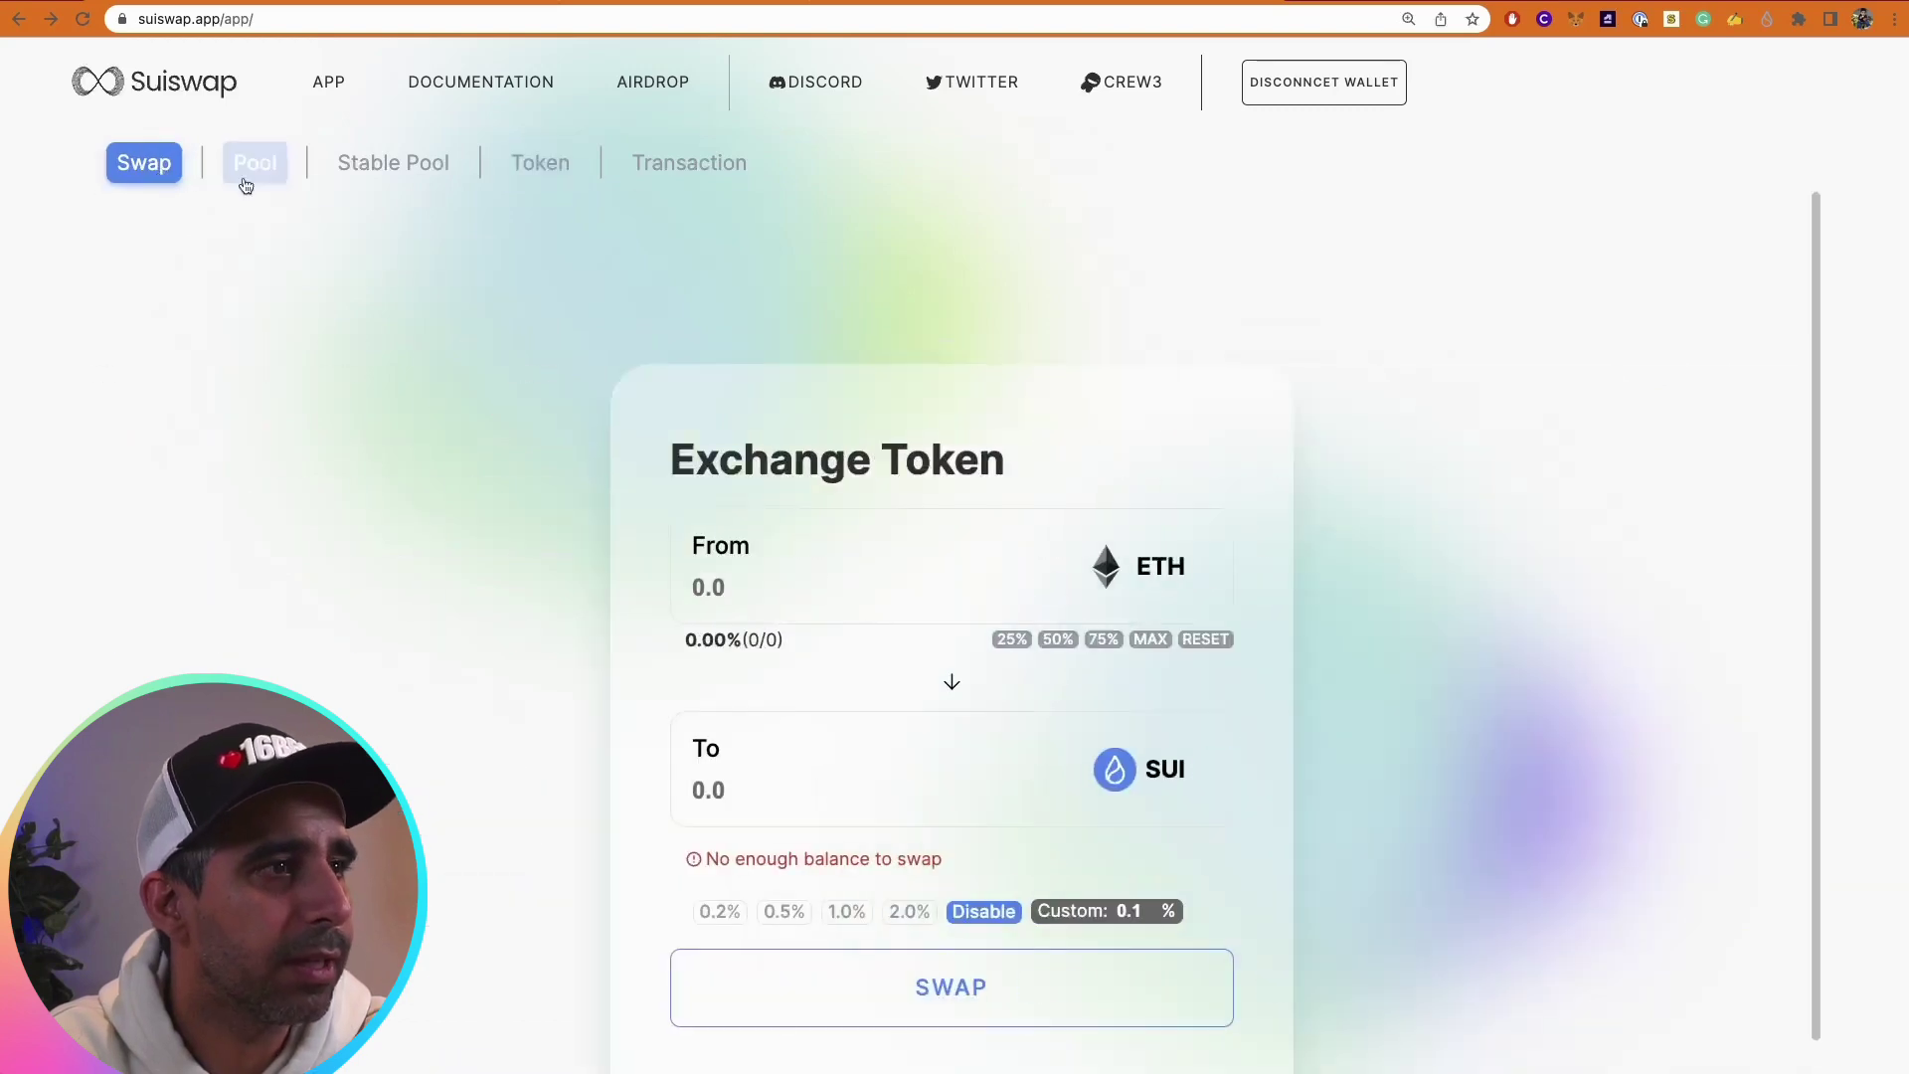
click(239, 165)
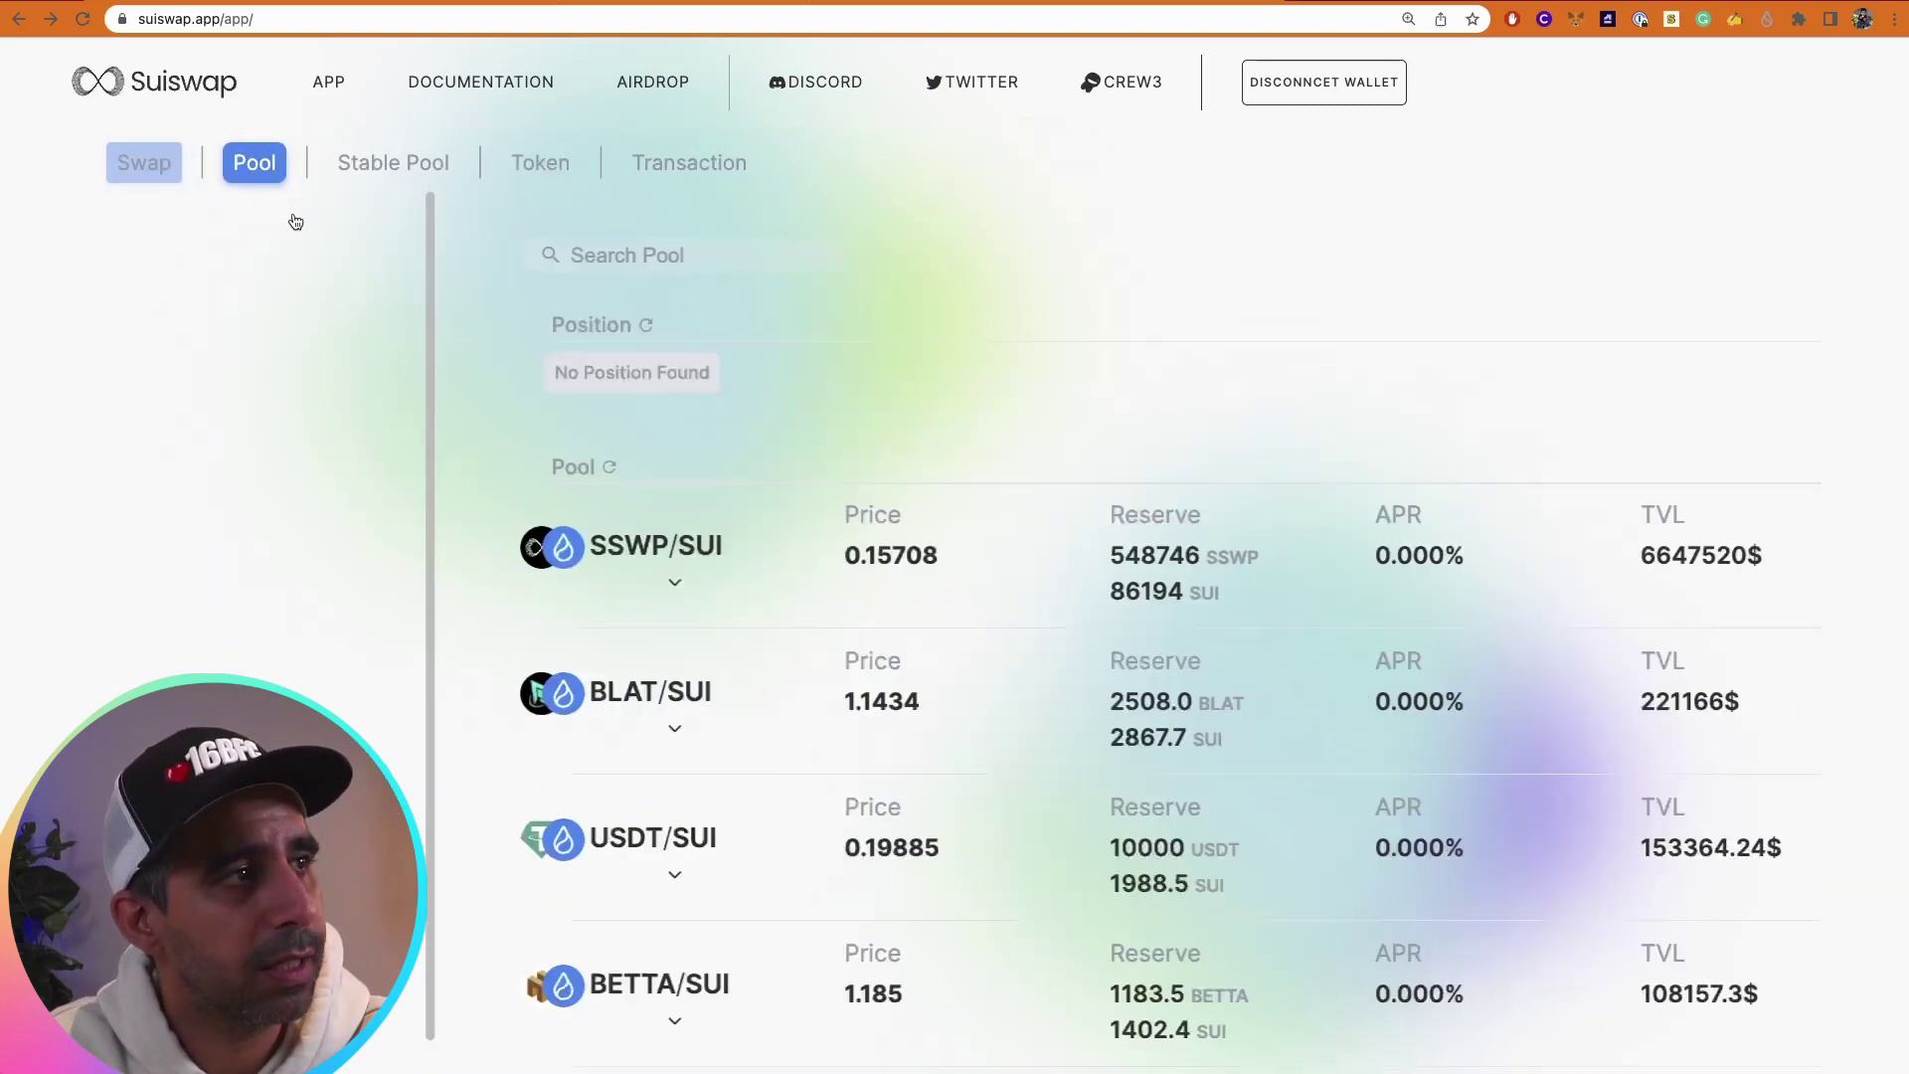
scroll(525, 530, down, 3)
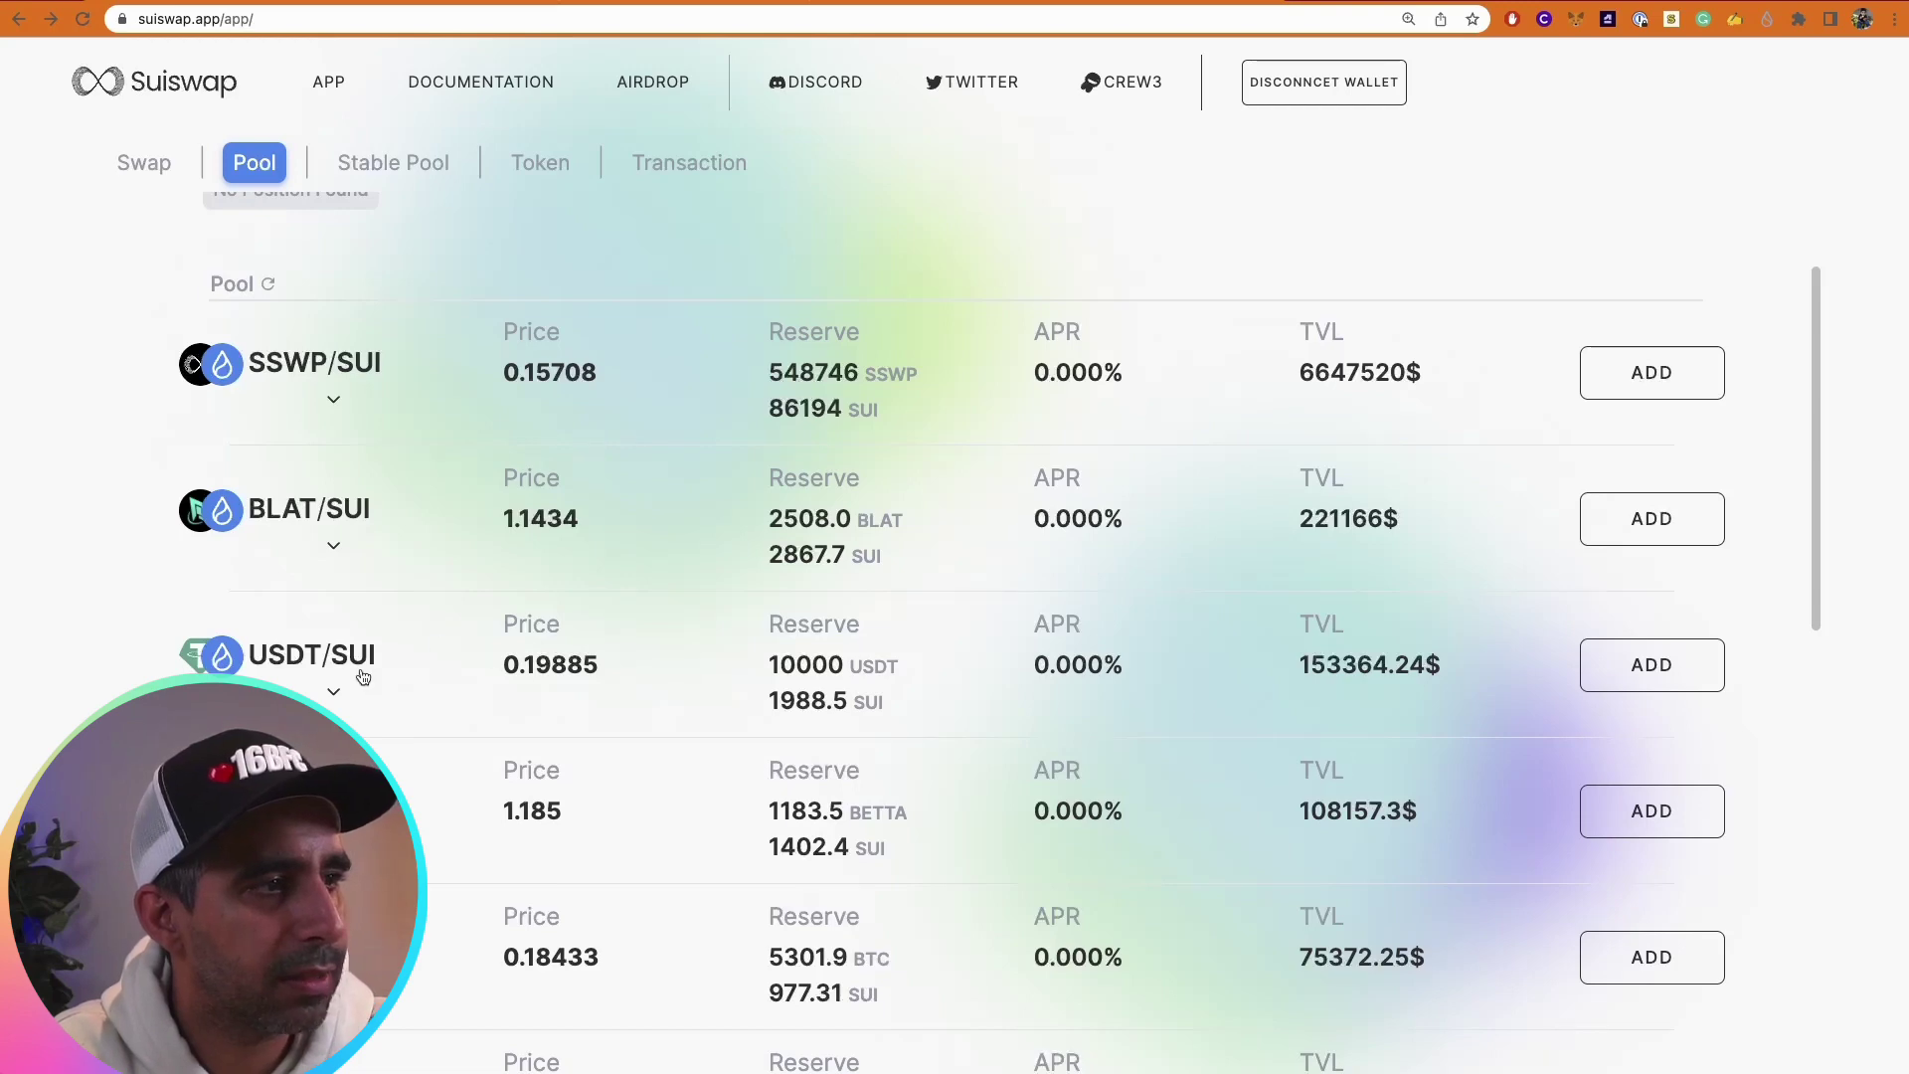
scroll(505, 654, down, 10)
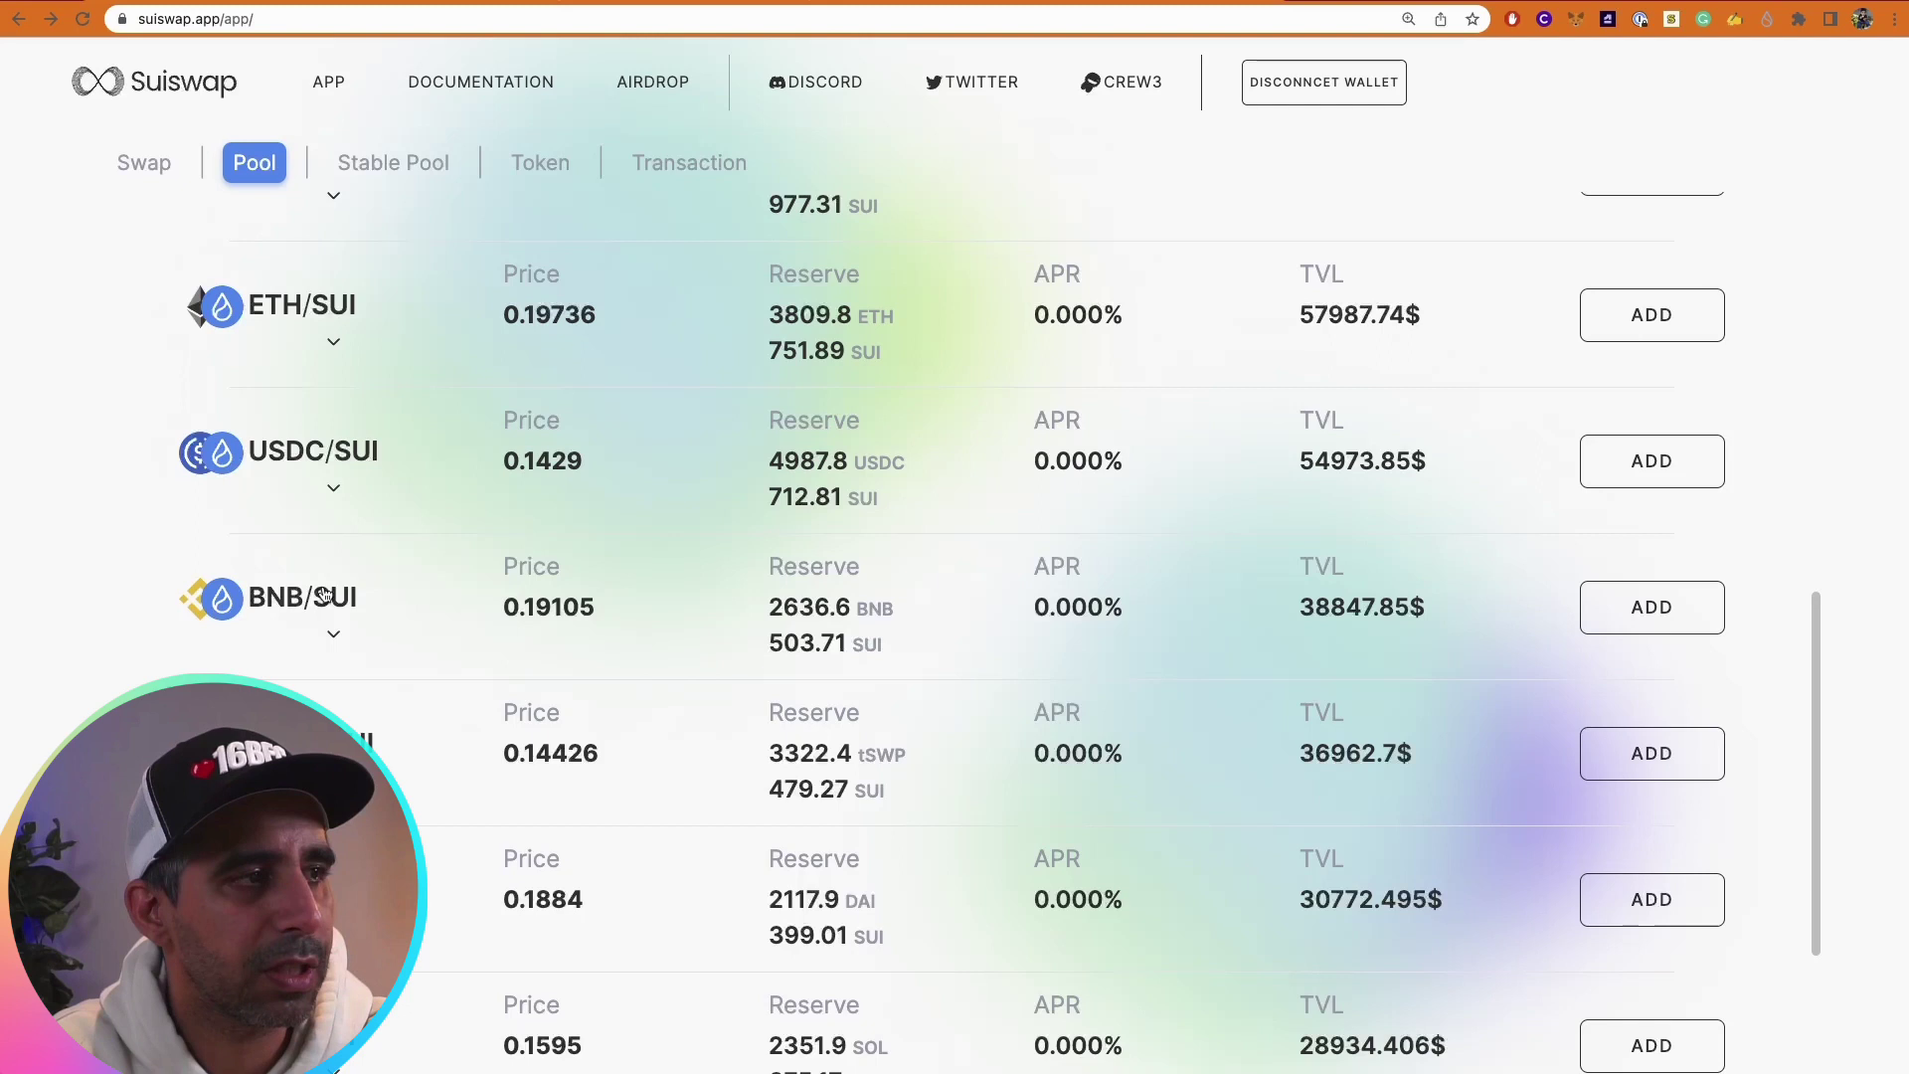
click(1652, 606)
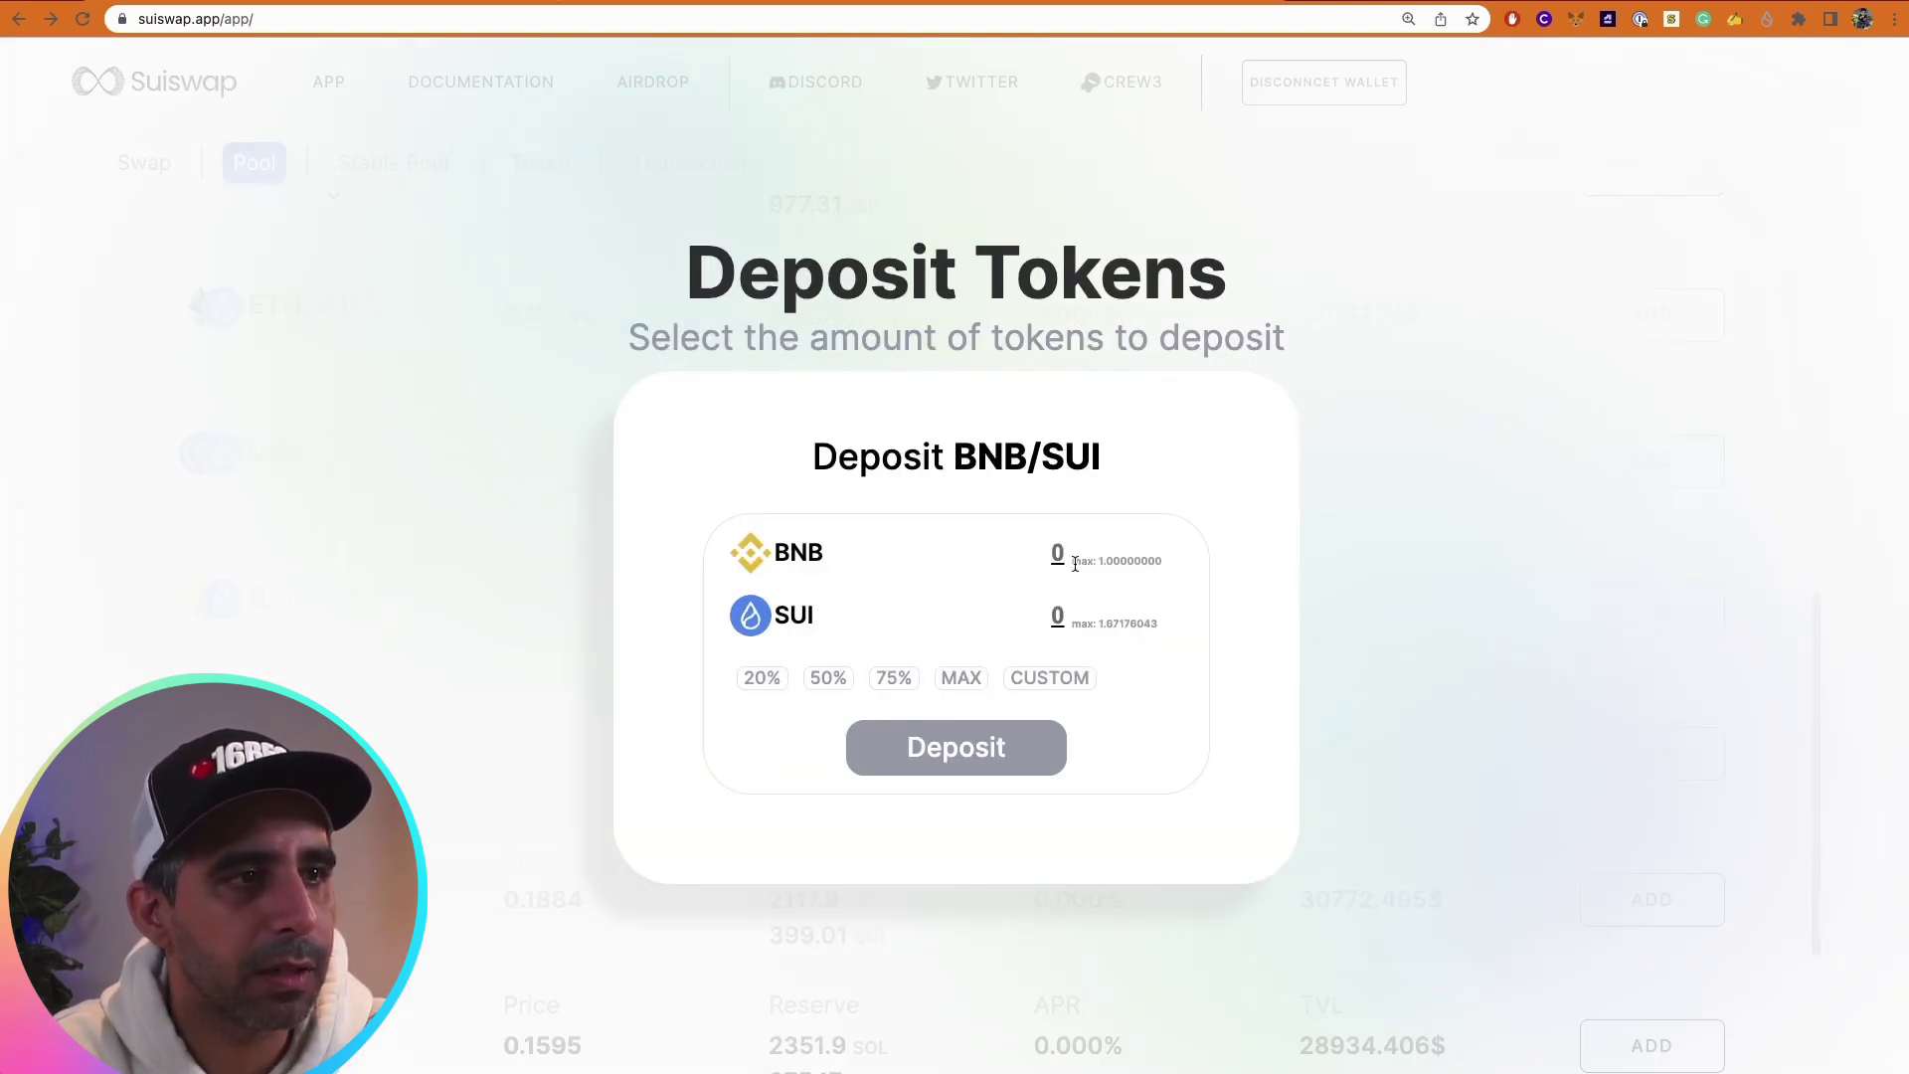
click(1057, 551)
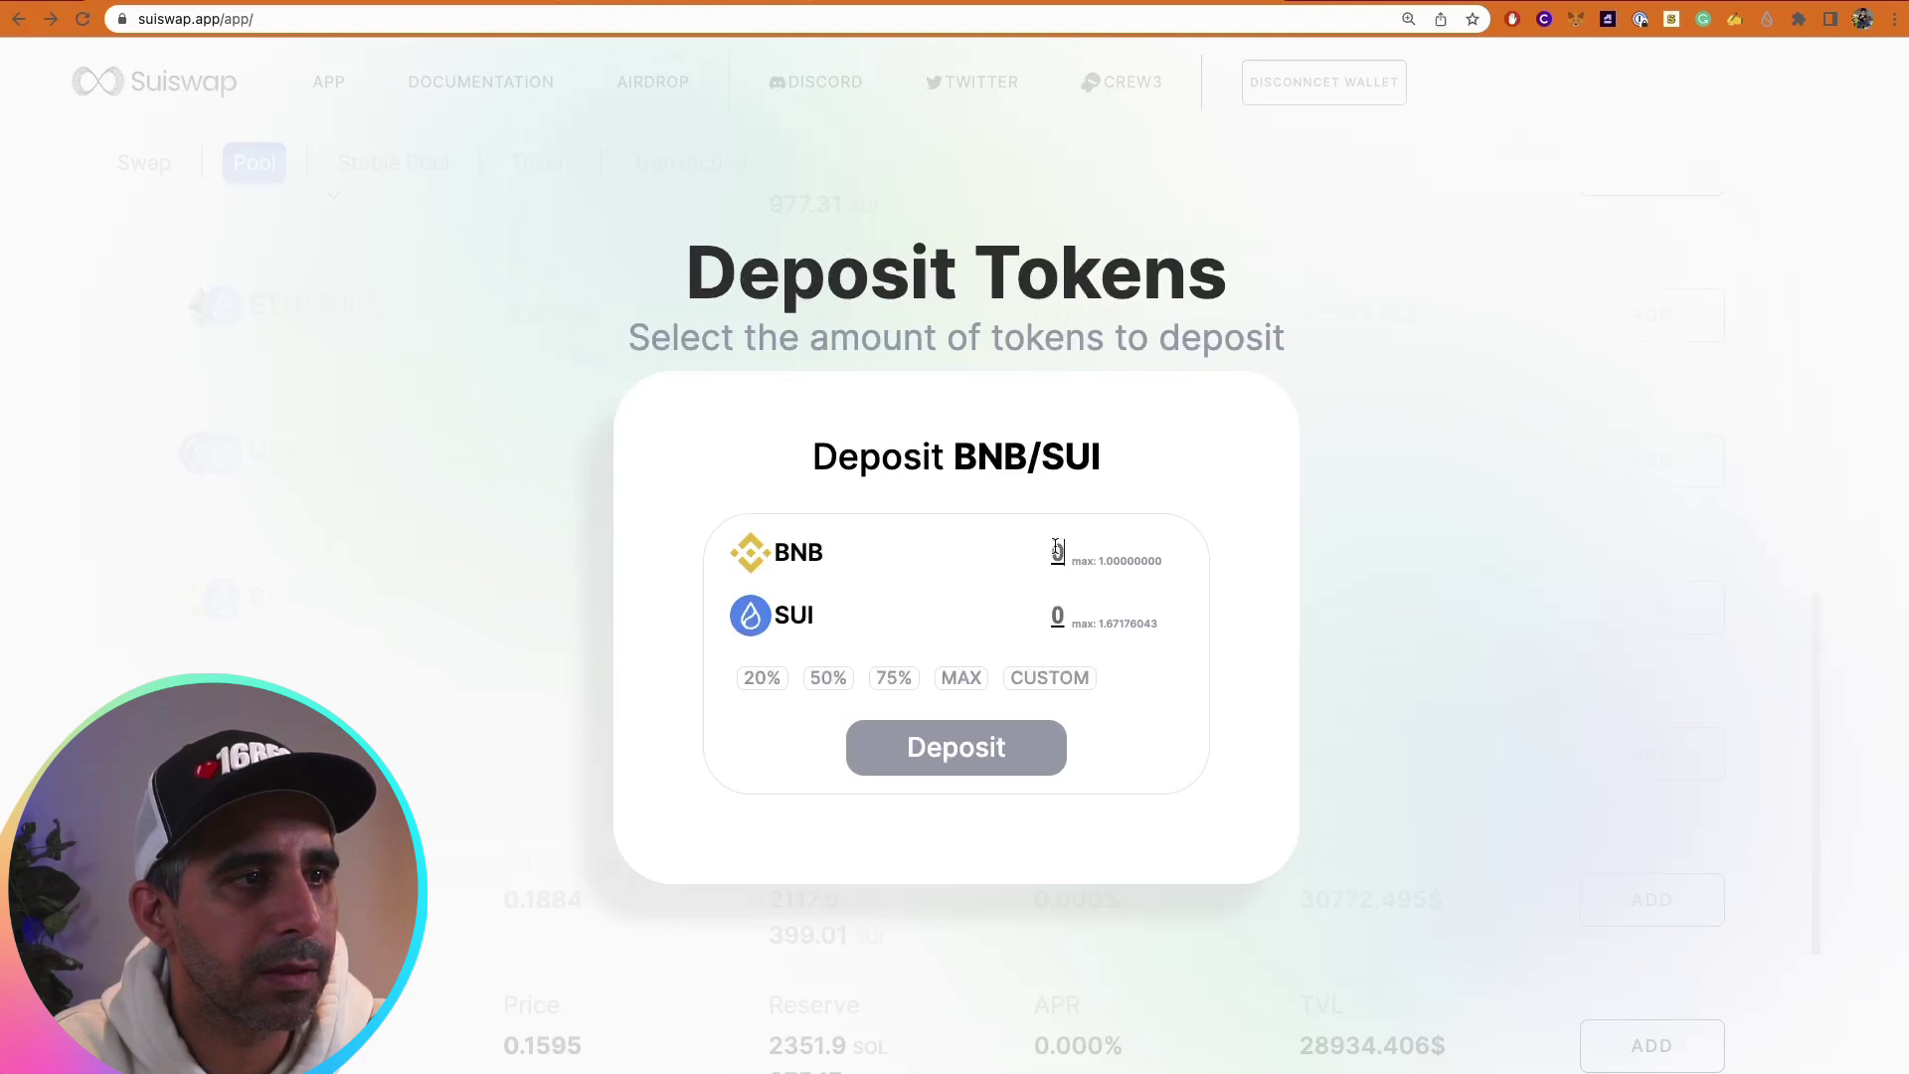
key(BackSpace)
text(1)
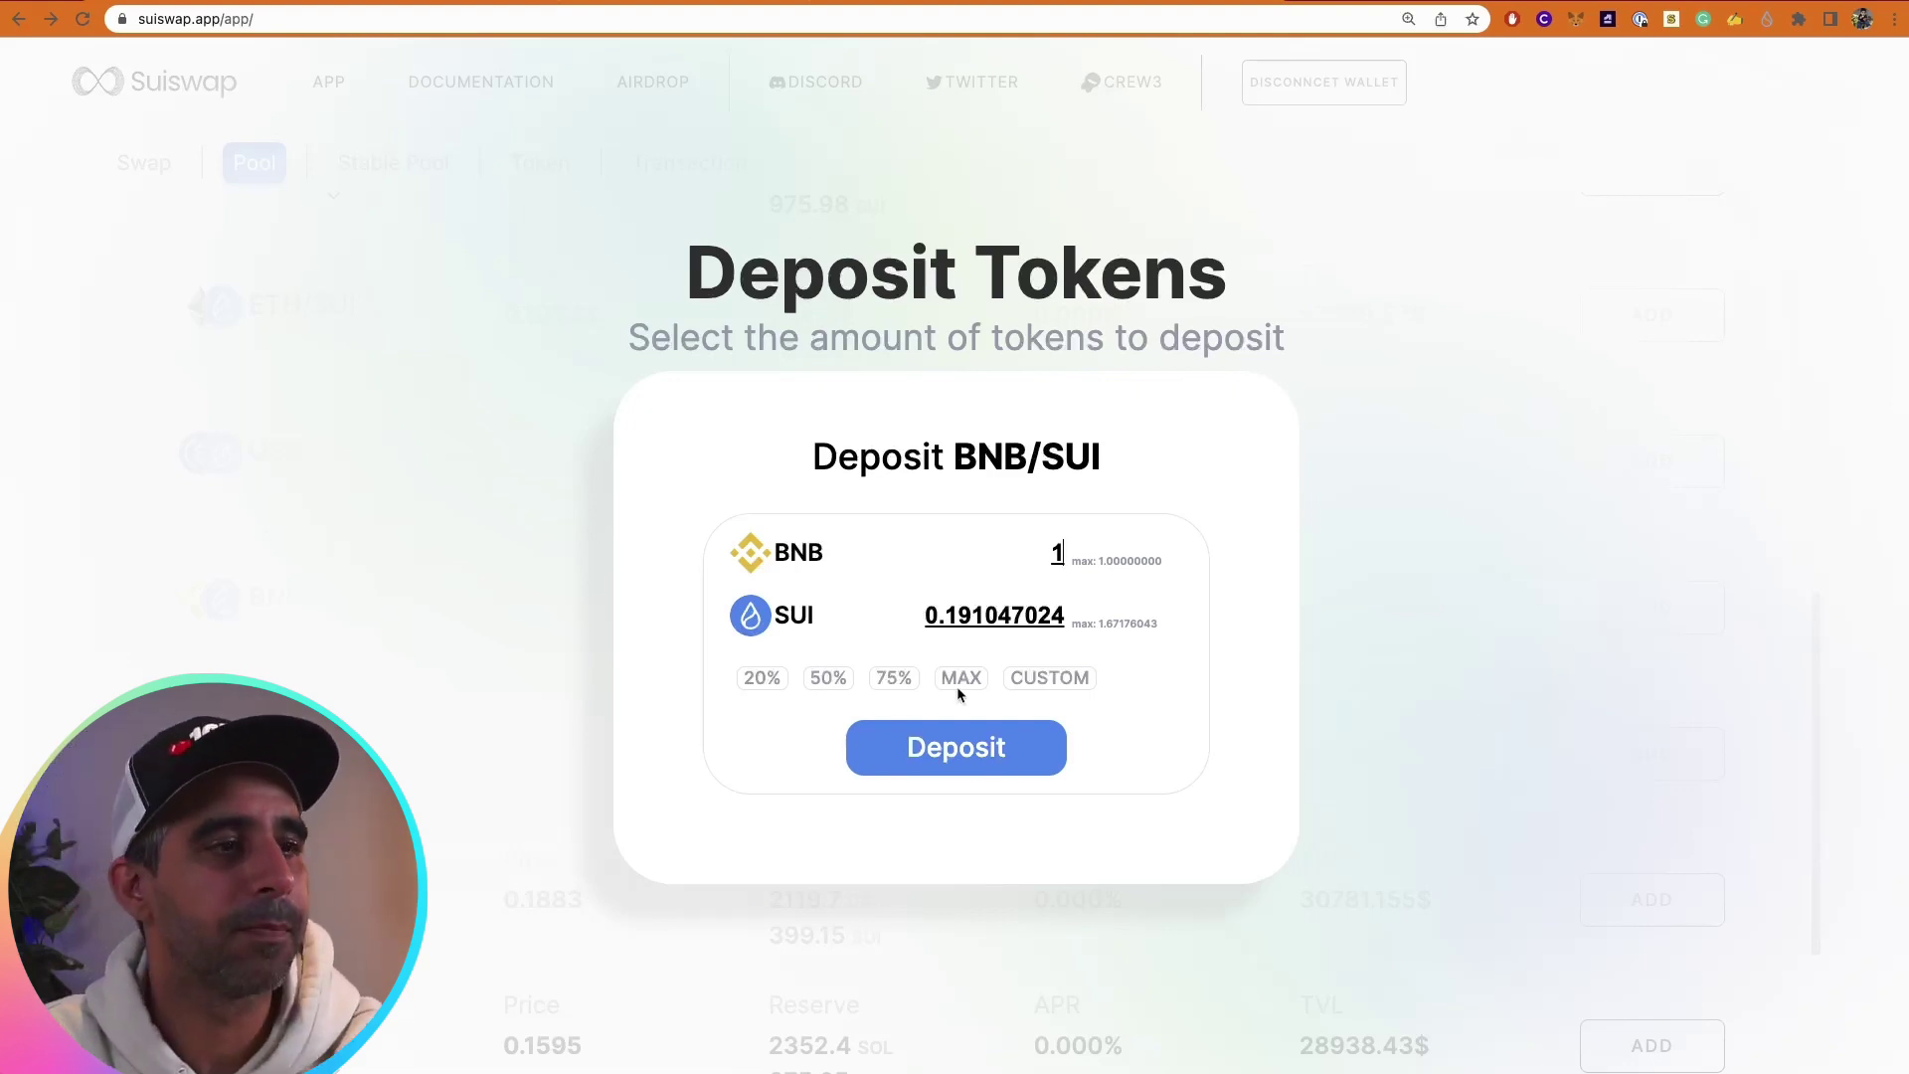
Submit the BNB/SUI deposit and approve it in Sui Wallet
click(985, 755)
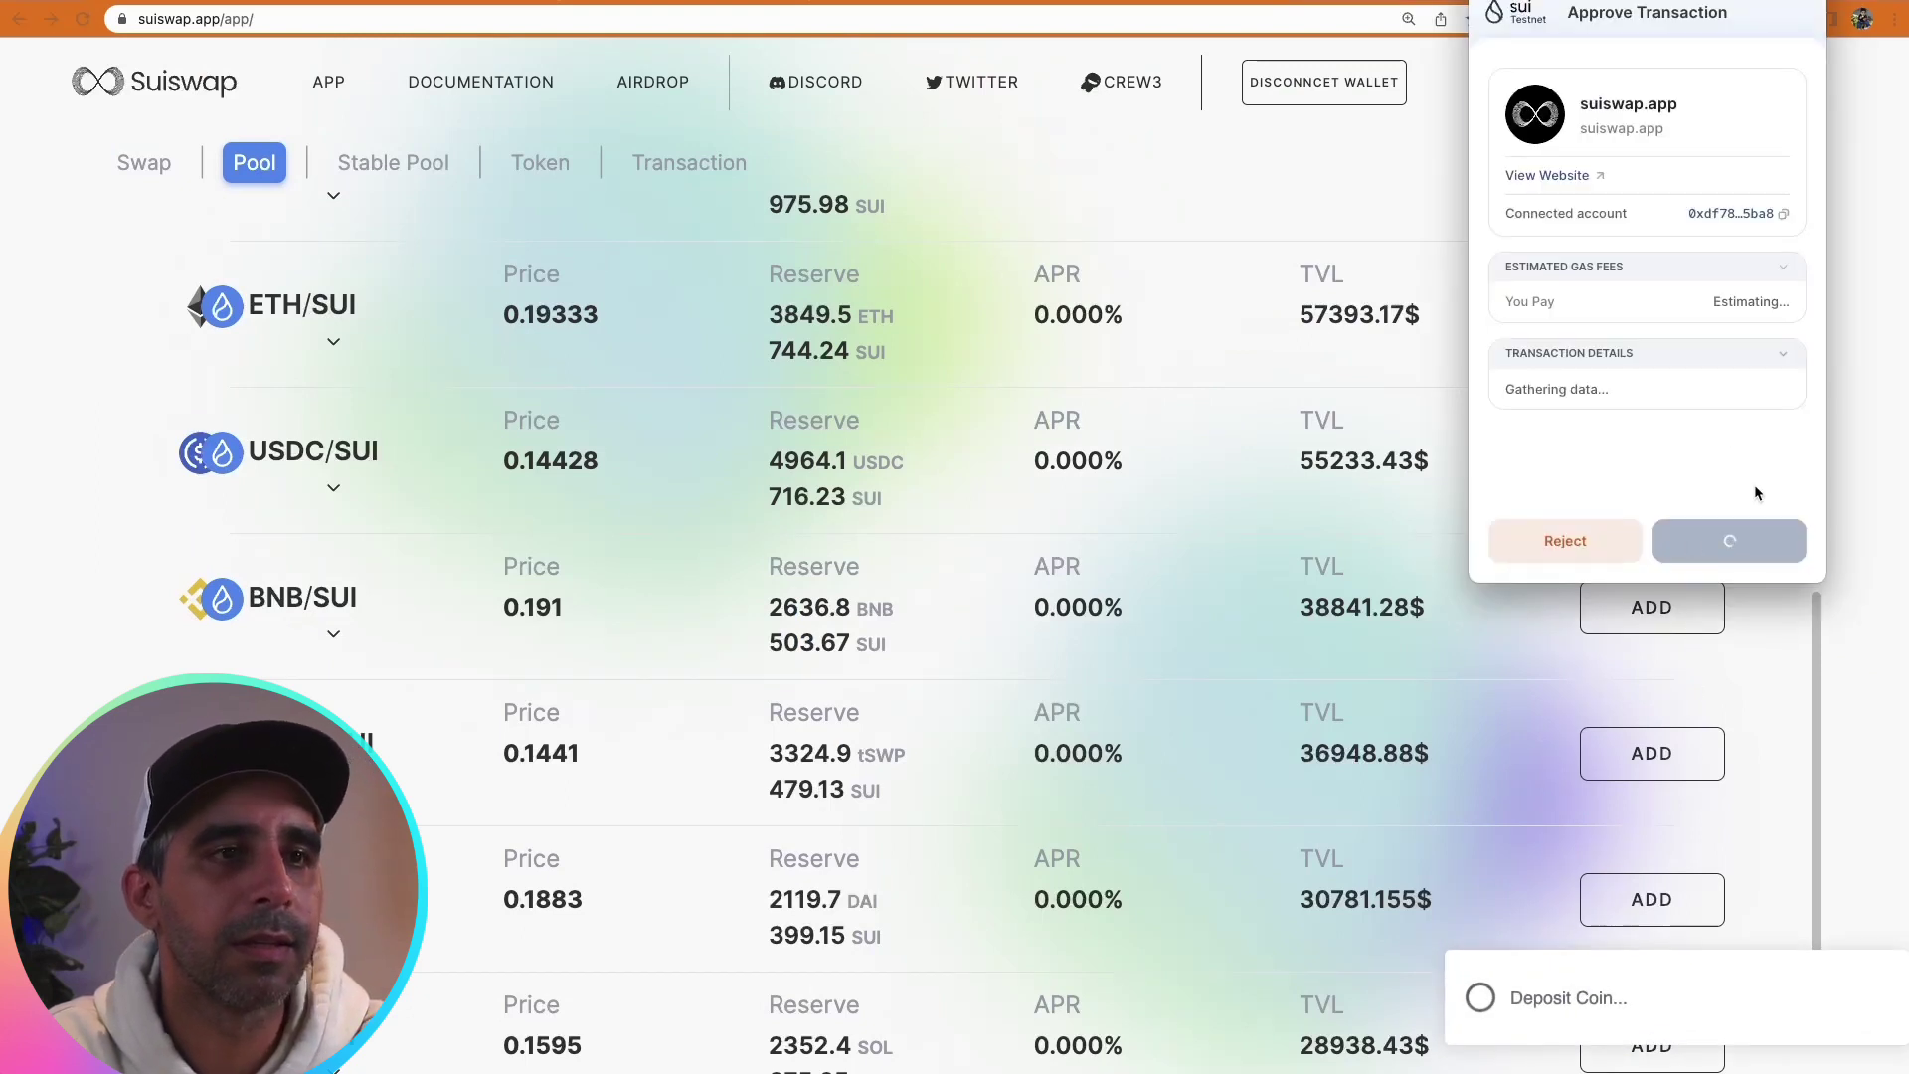
click(1760, 545)
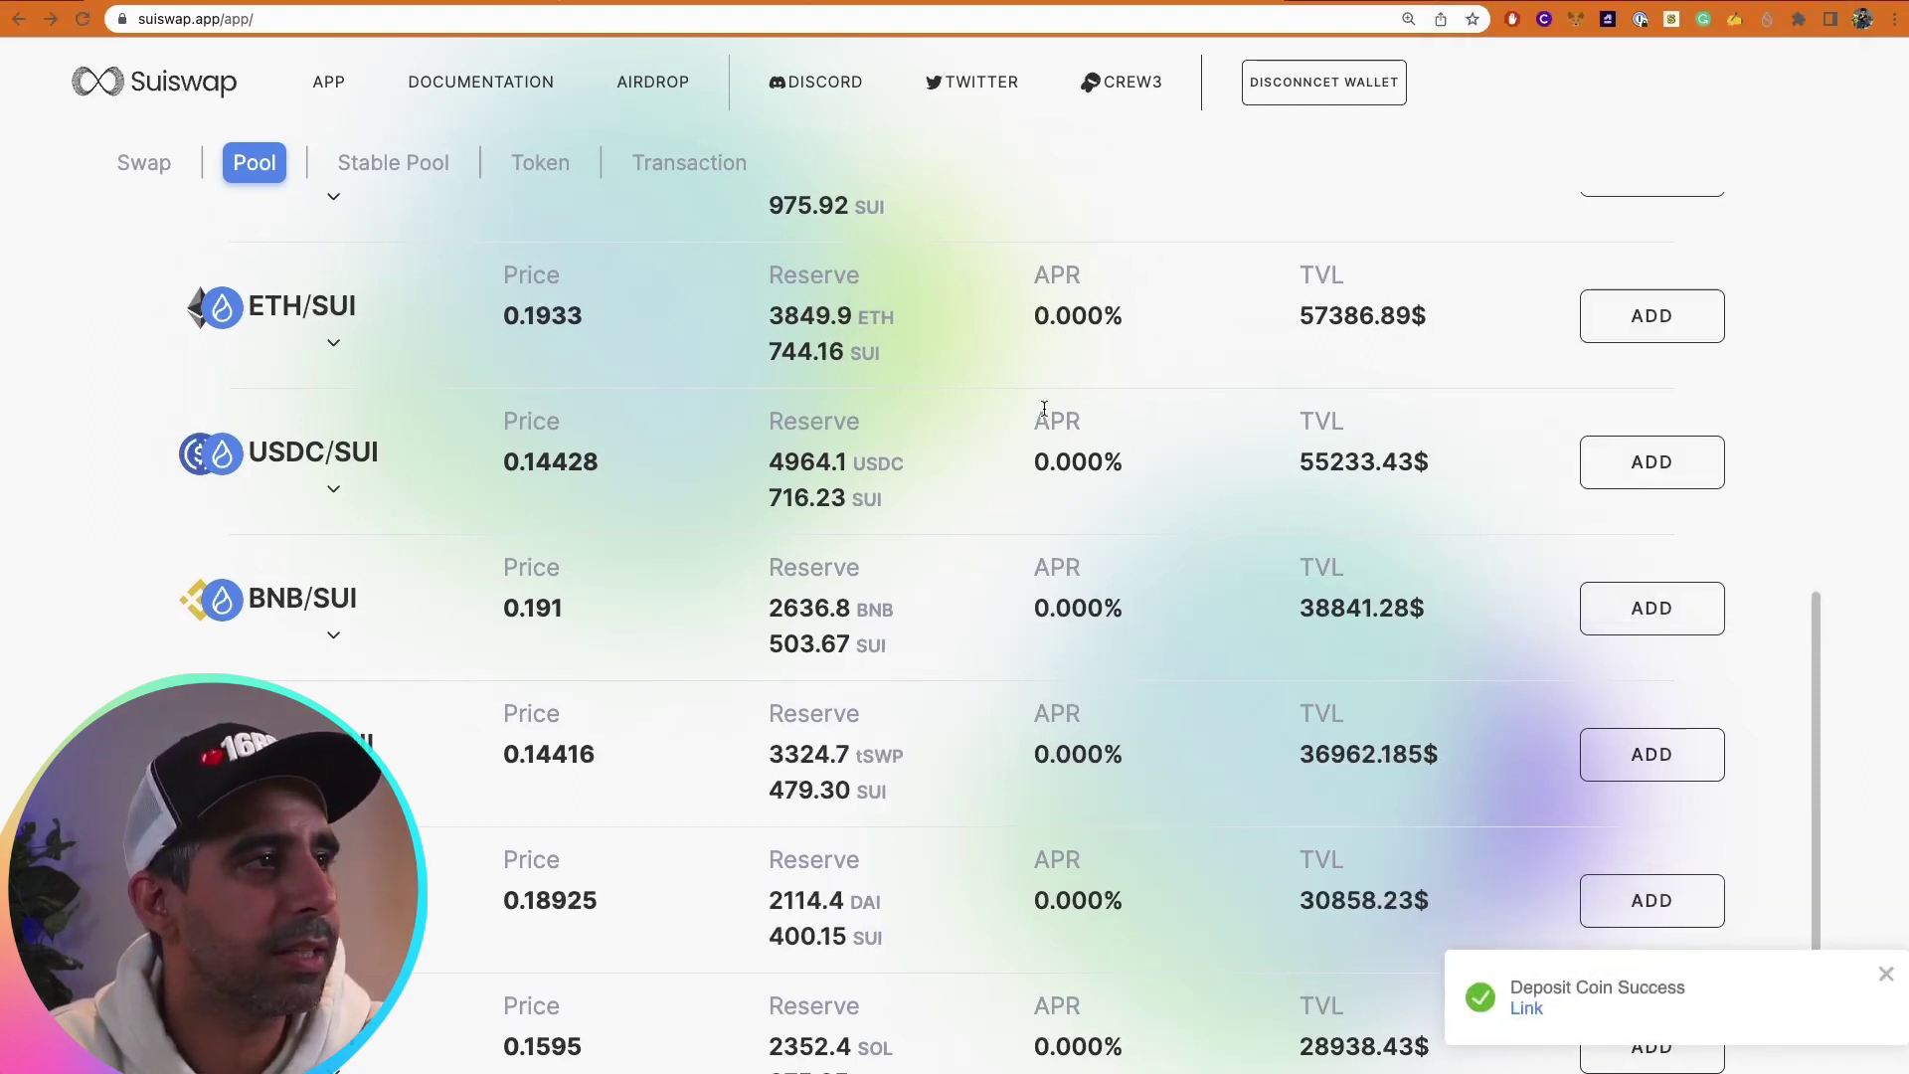
scroll(1040, 422, up, 2)
scroll(1040, 422, up, 10)
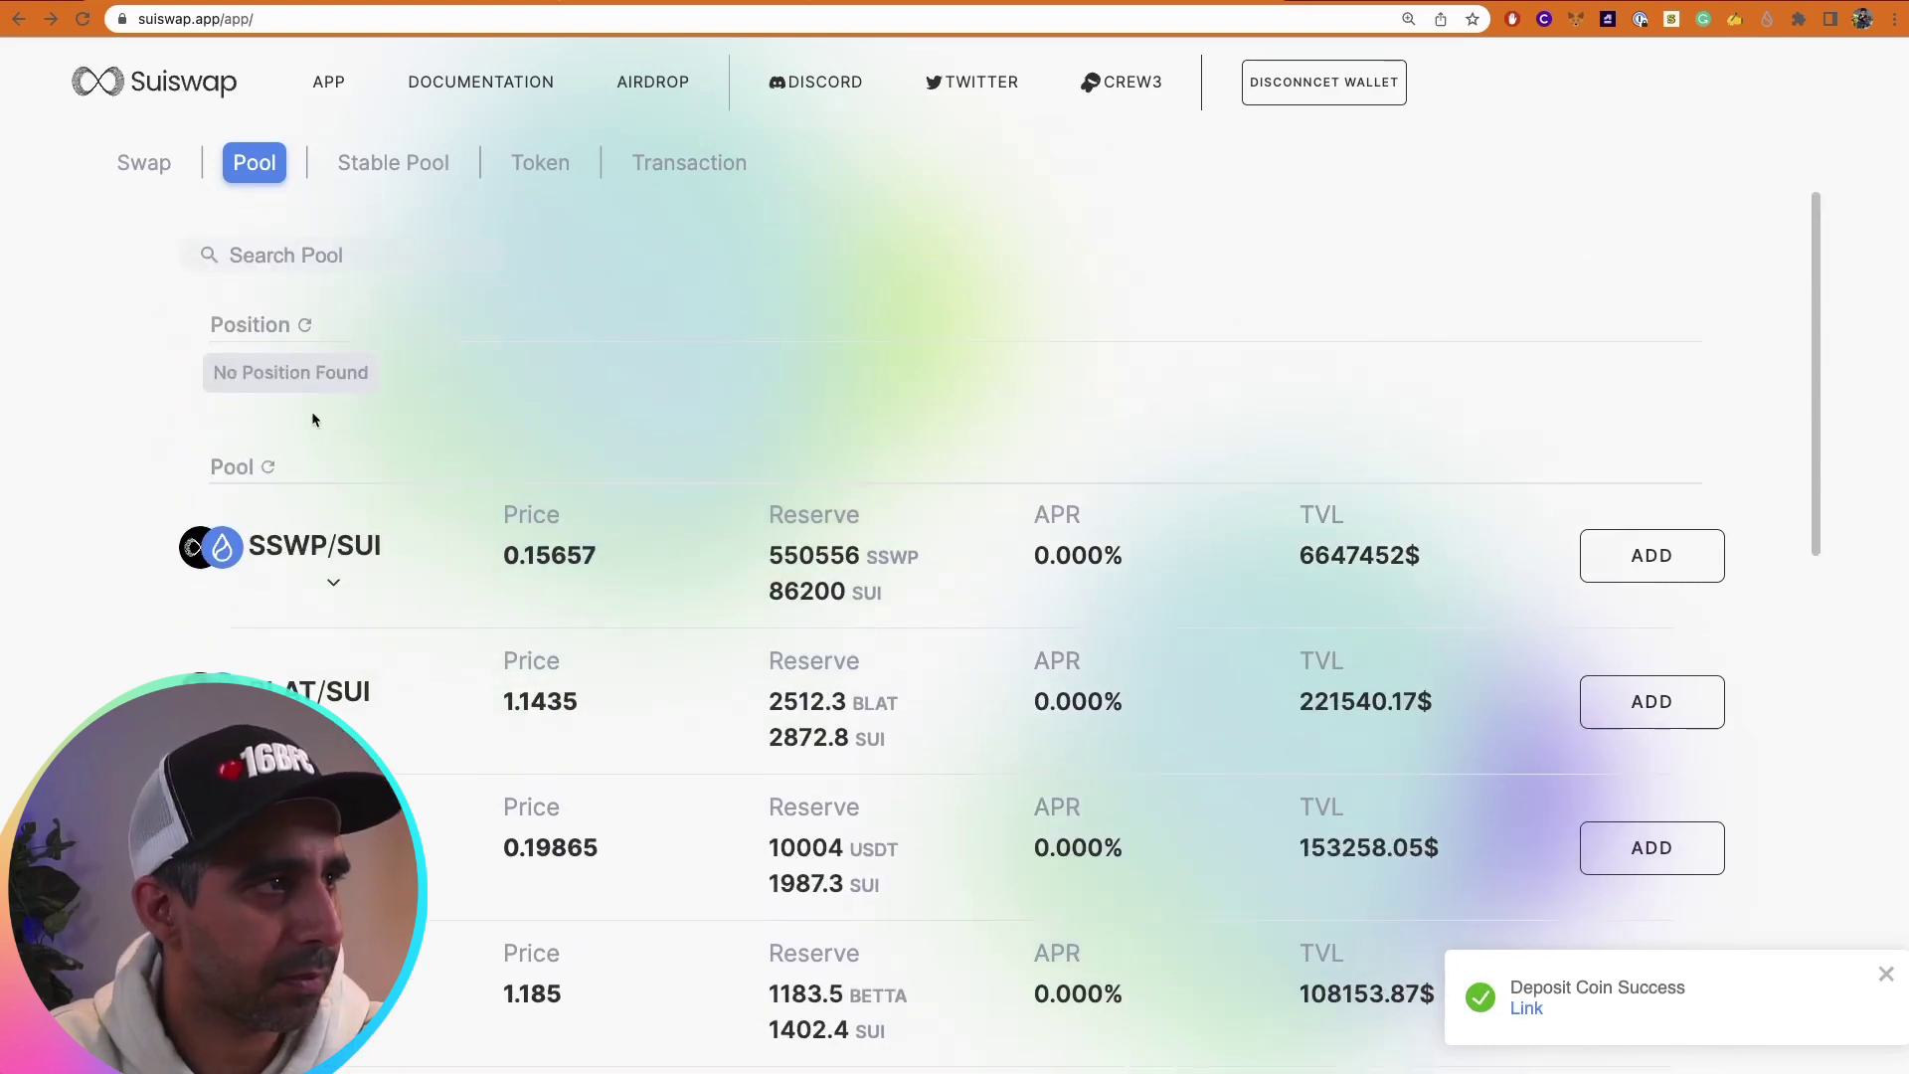
Refresh positions to show the 0.03792% BNB/SUI share, then view the Stable Pool list
click(306, 326)
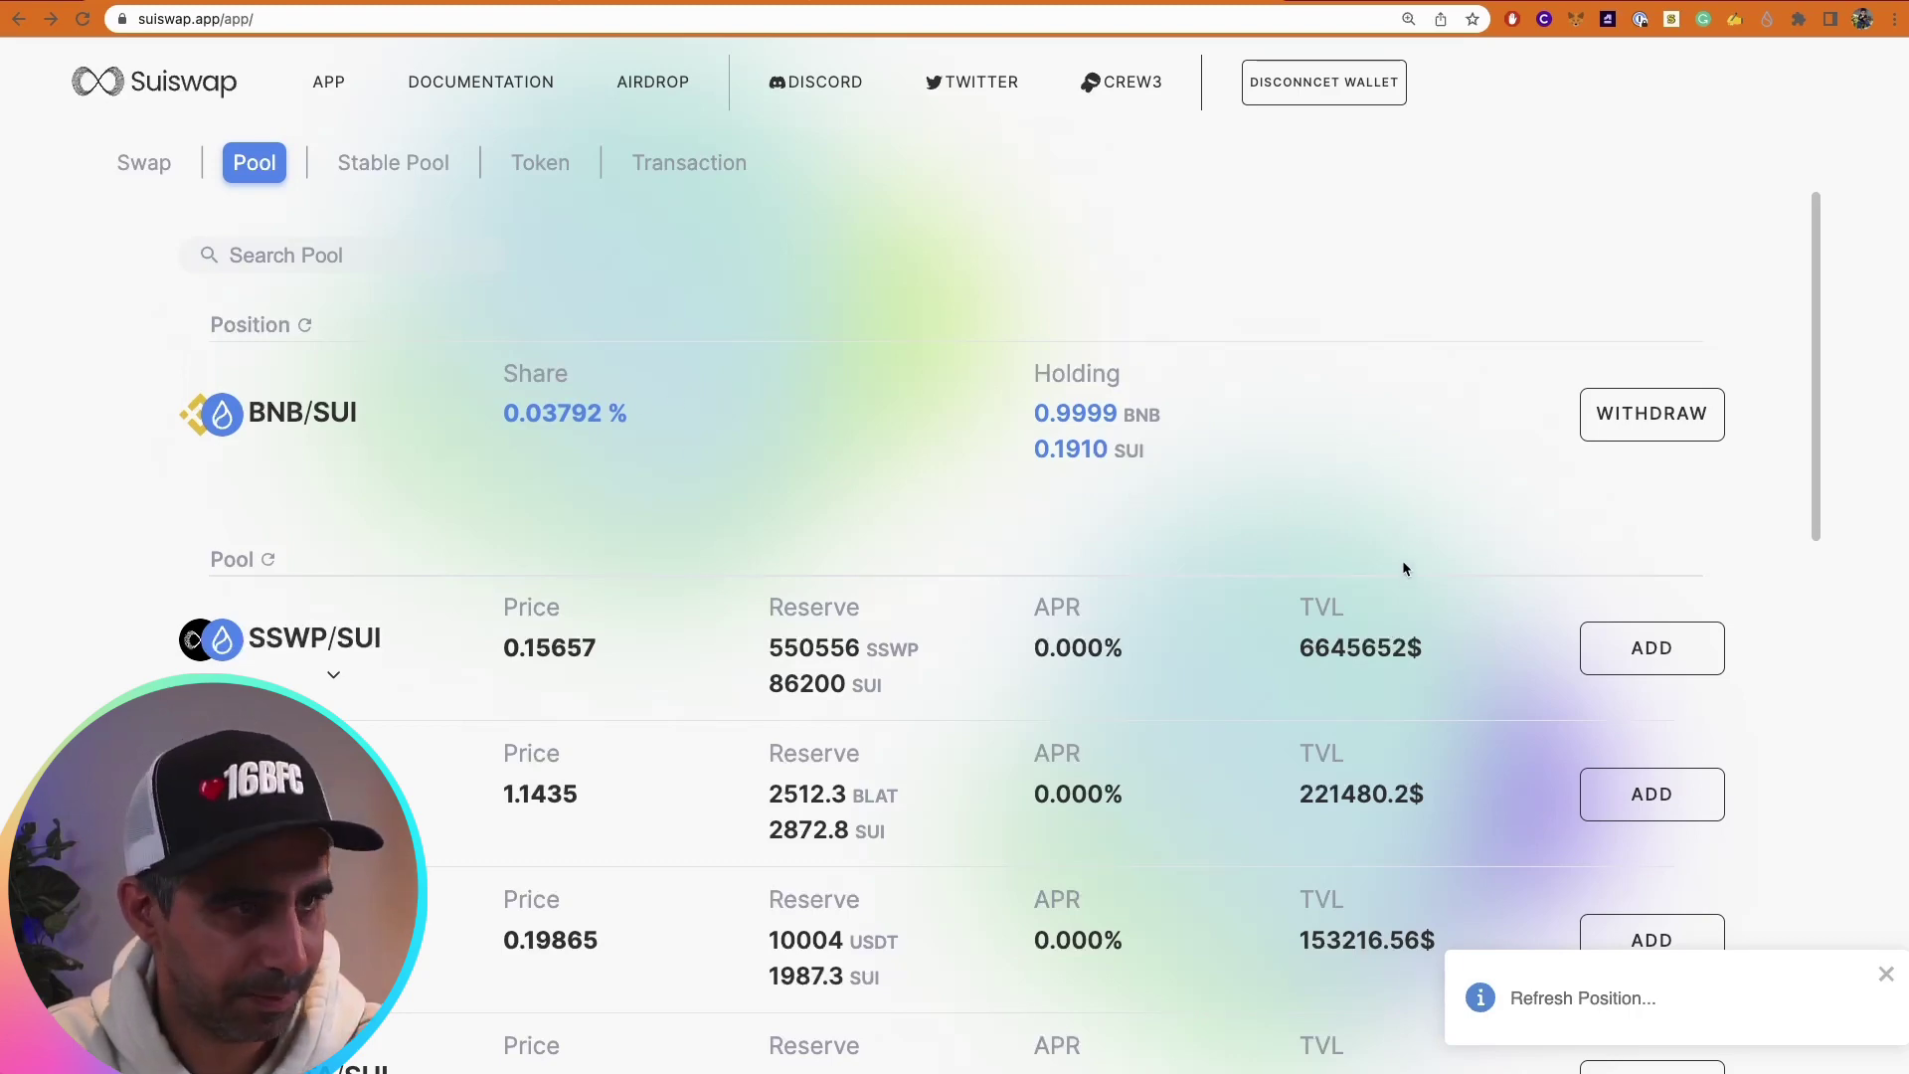
scroll(1282, 492, down, 4)
scroll(1133, 467, up, 4)
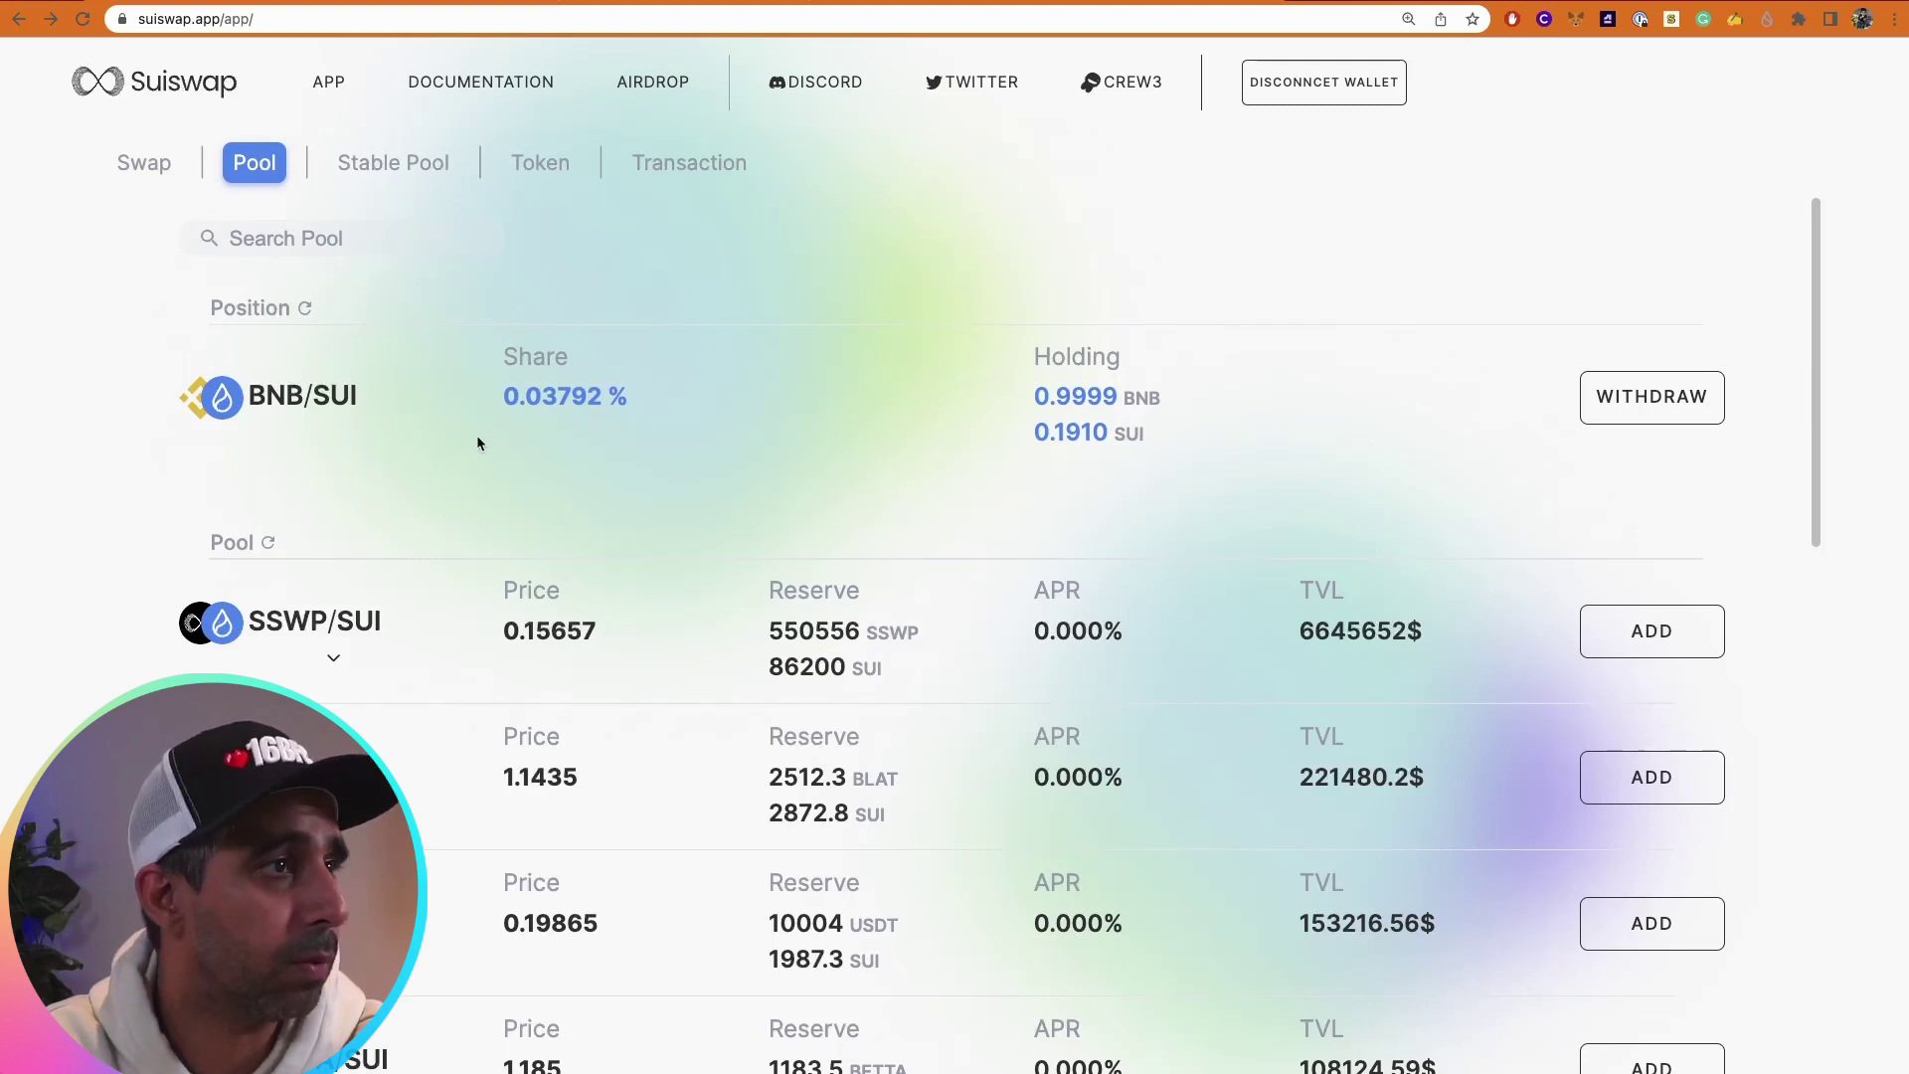
click(396, 169)
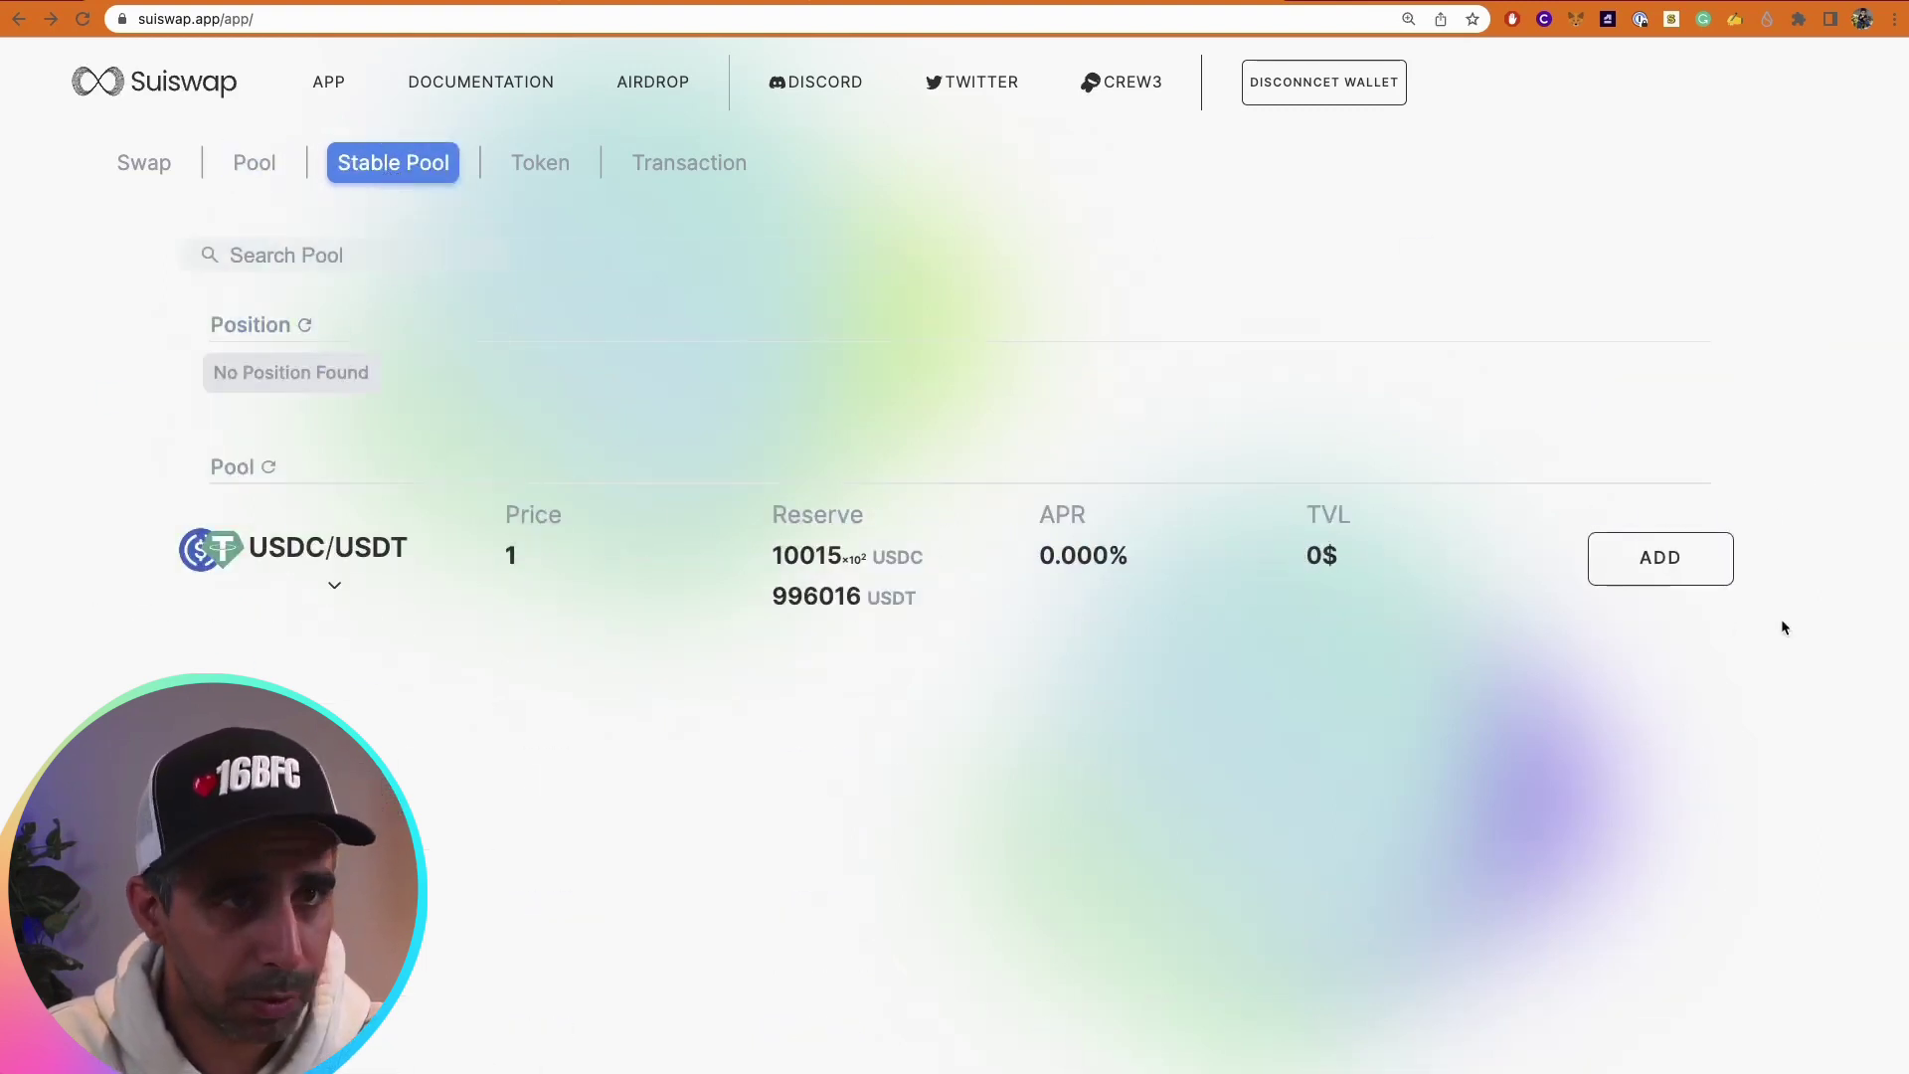
Preview a maximum USDC/USDT stable-pool deposit, then dismiss it and return to the ETH-to-SUI swap form
click(1627, 565)
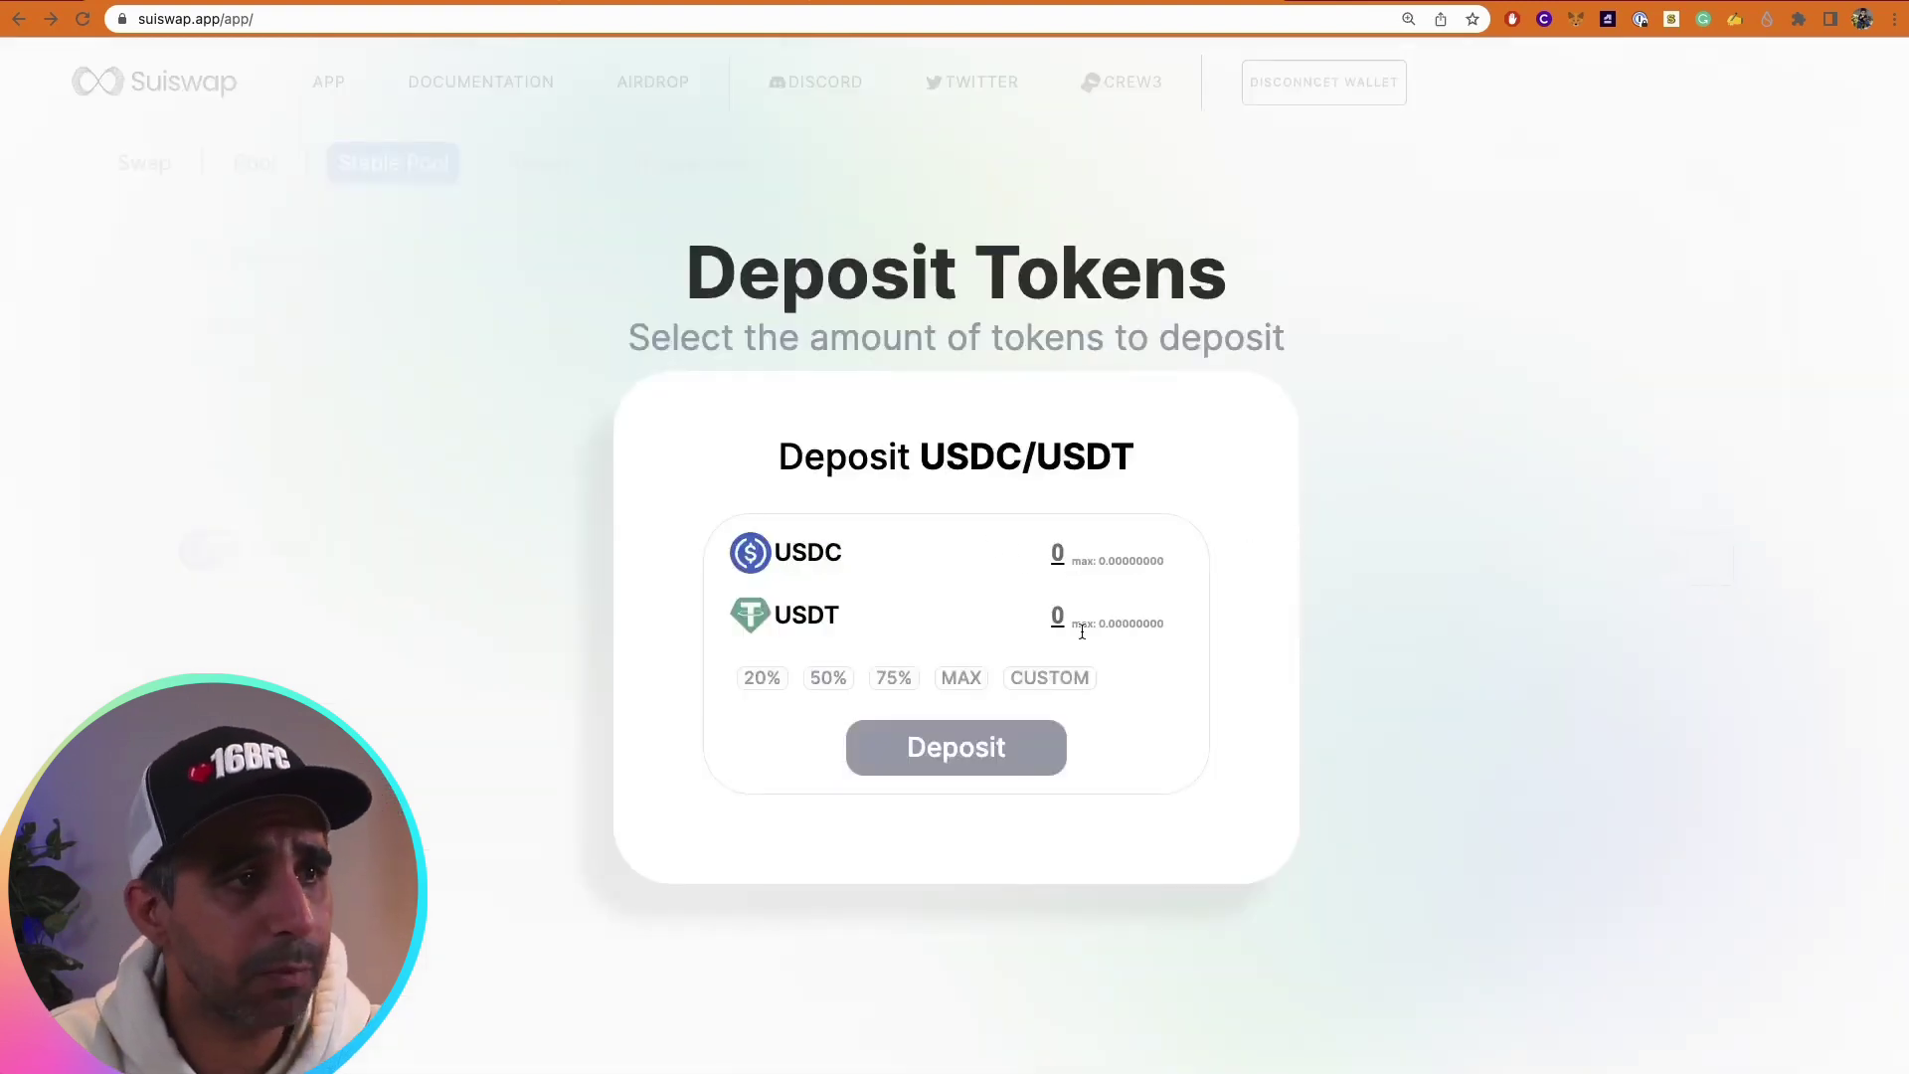
click(960, 677)
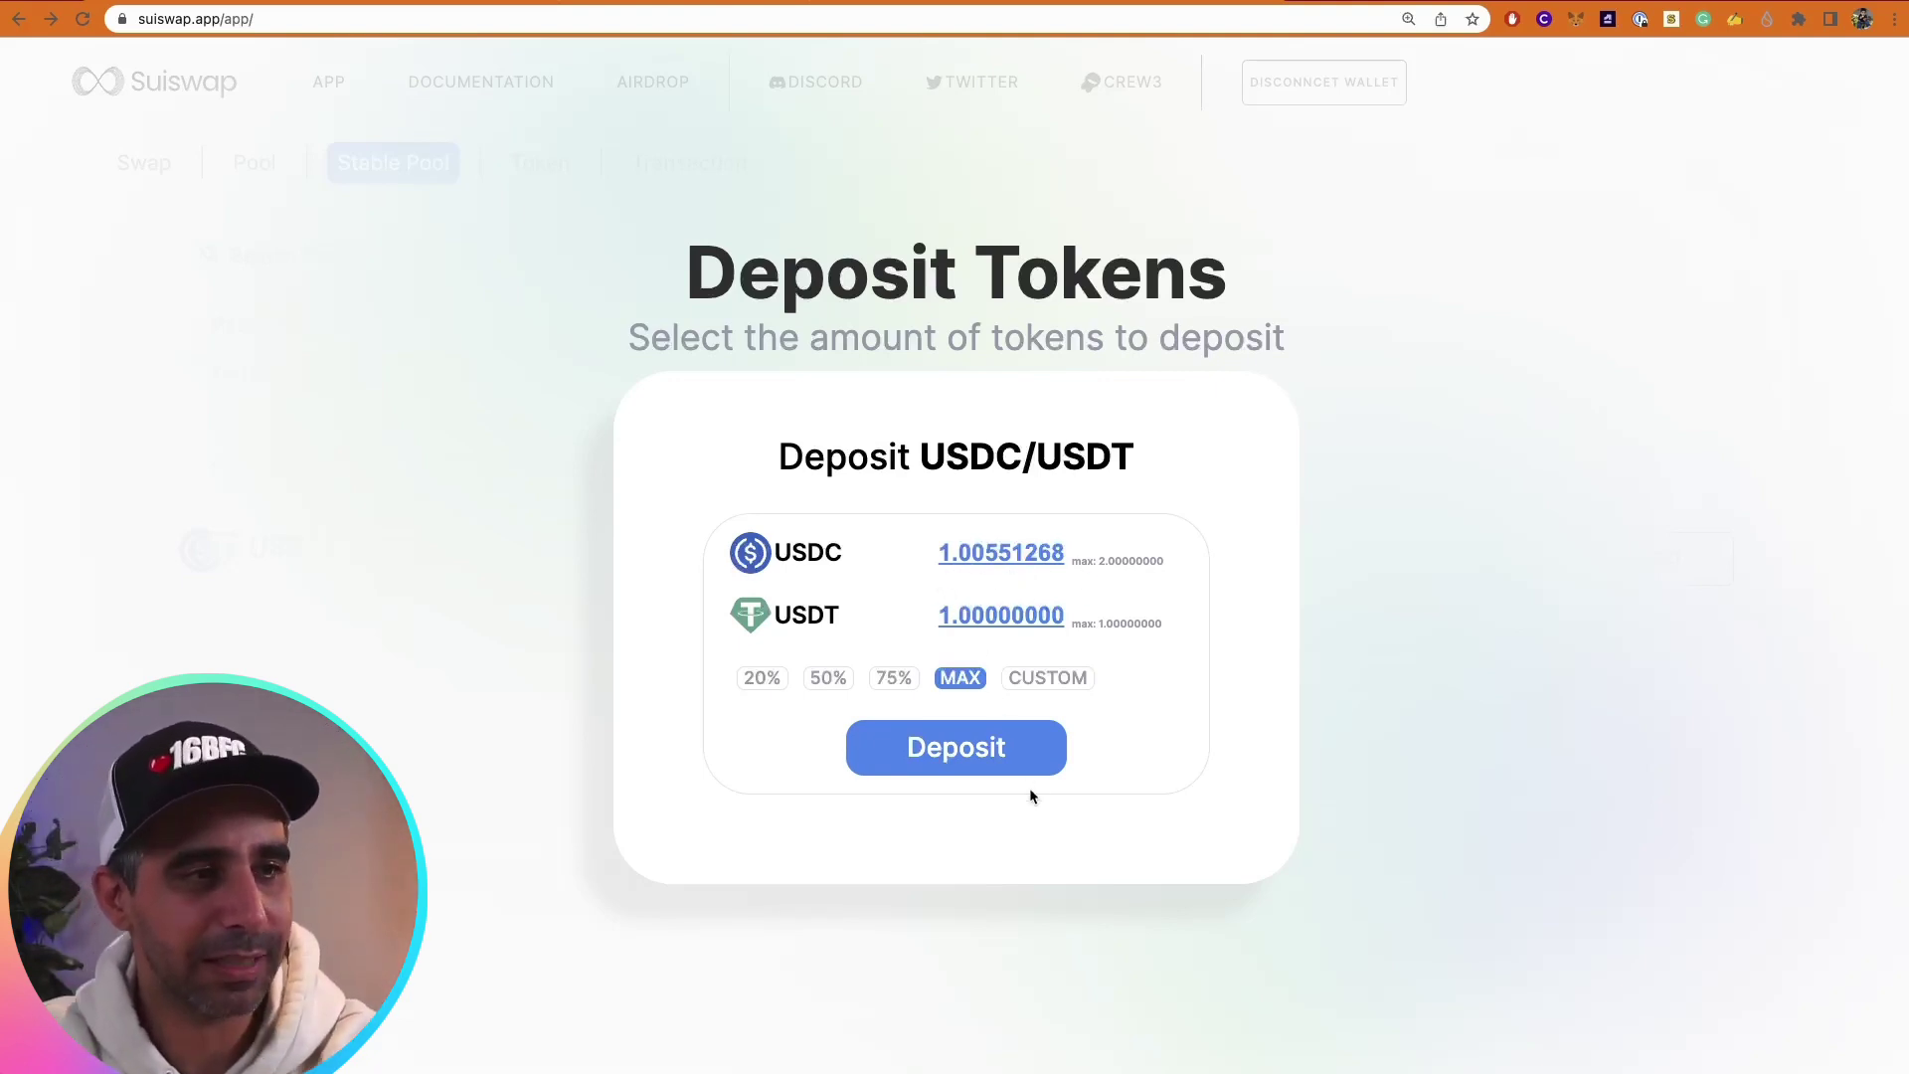
click(1406, 599)
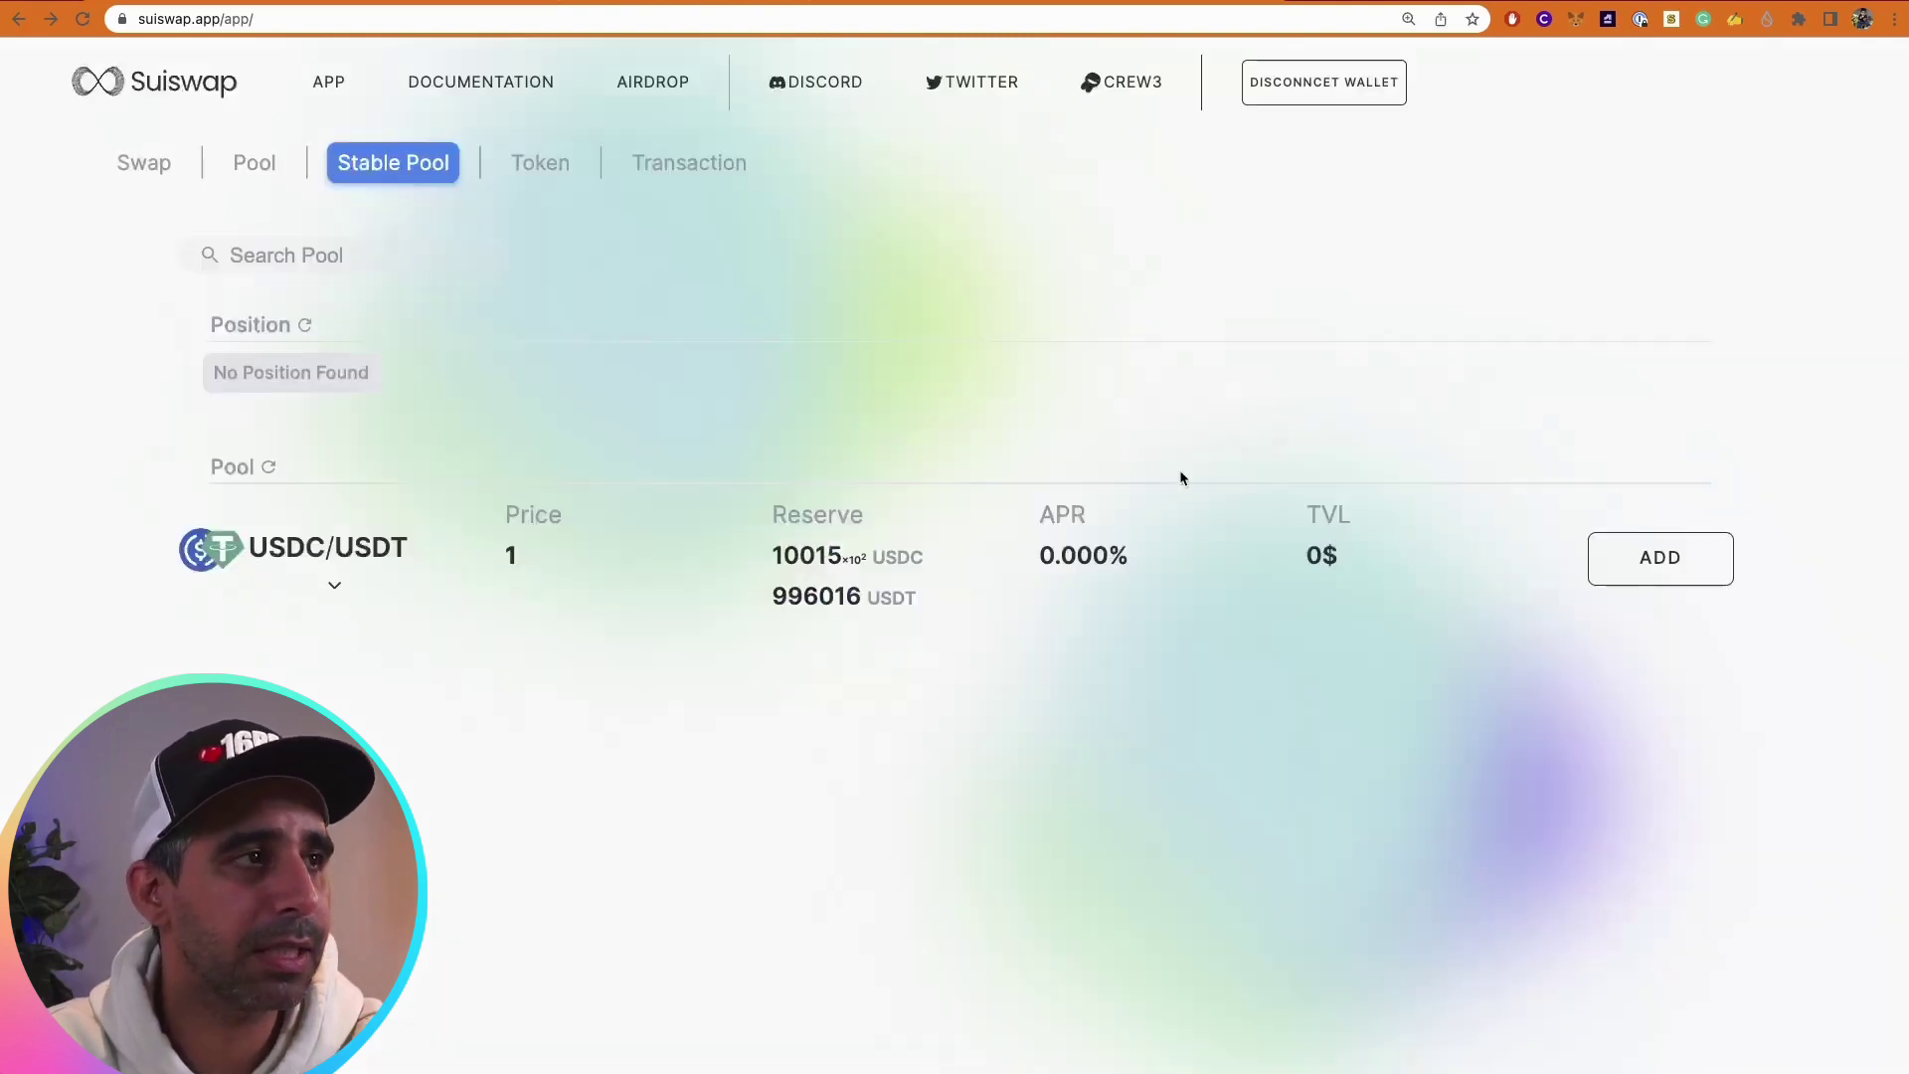
click(150, 159)
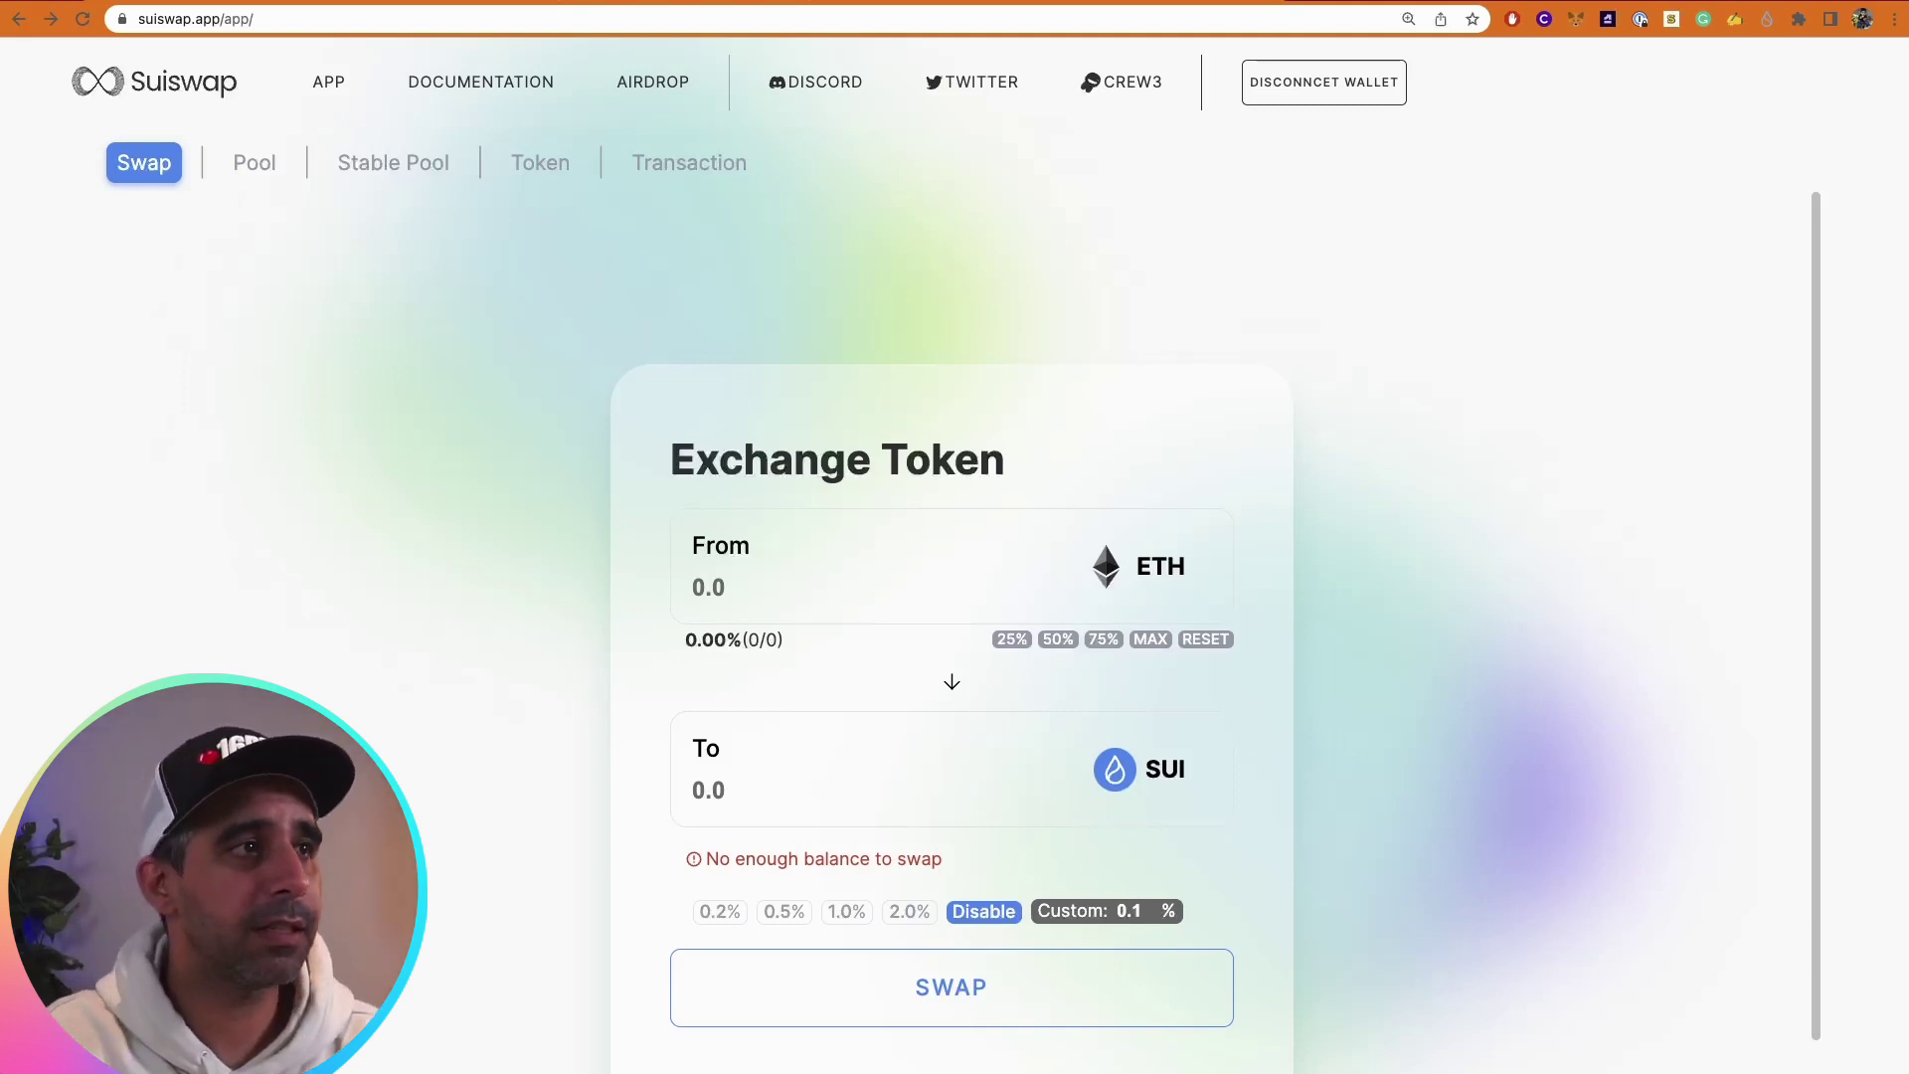
Open the Introduction To Suiswap article from the Suiswap documentation
click(487, 84)
scroll(724, 514, down, 4)
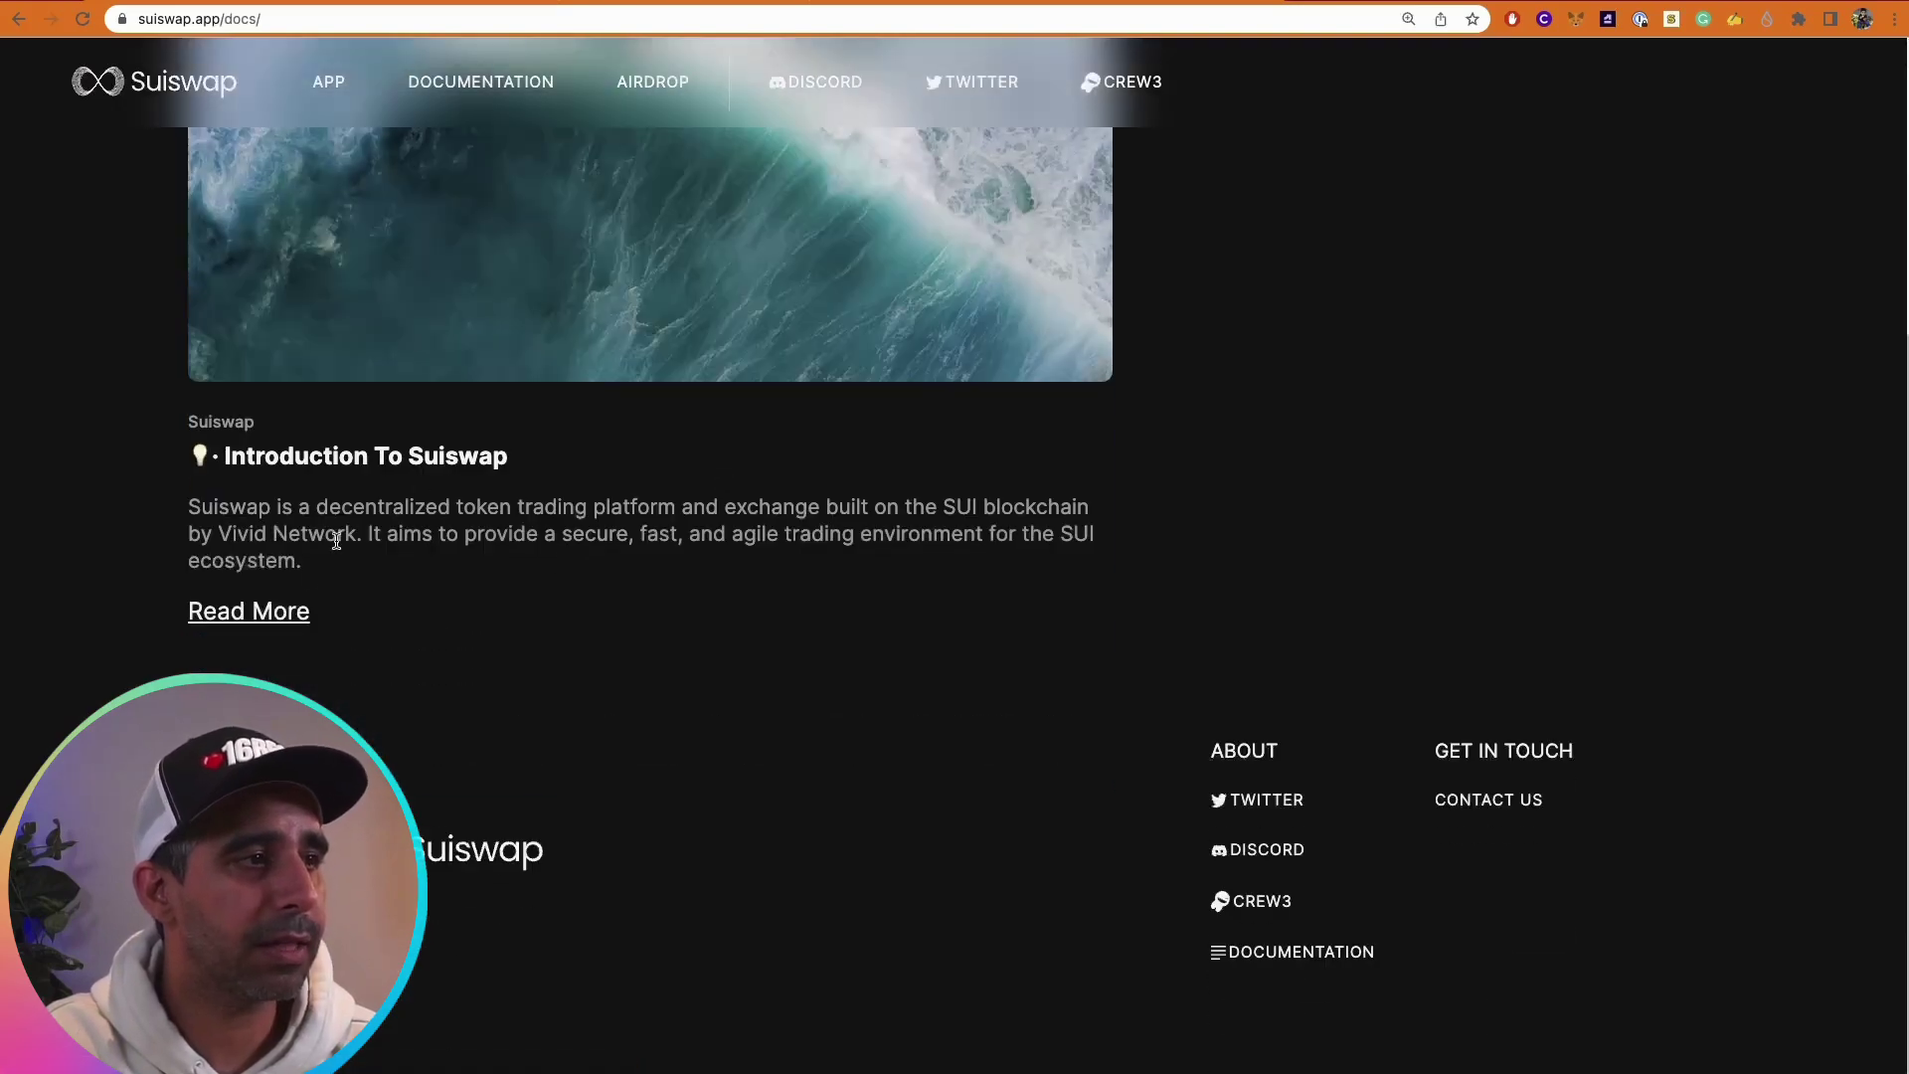
click(281, 610)
Read through the article's features down to its Vision and Future Development section
scroll(875, 654, down, 10)
scroll(922, 657, down, 7)
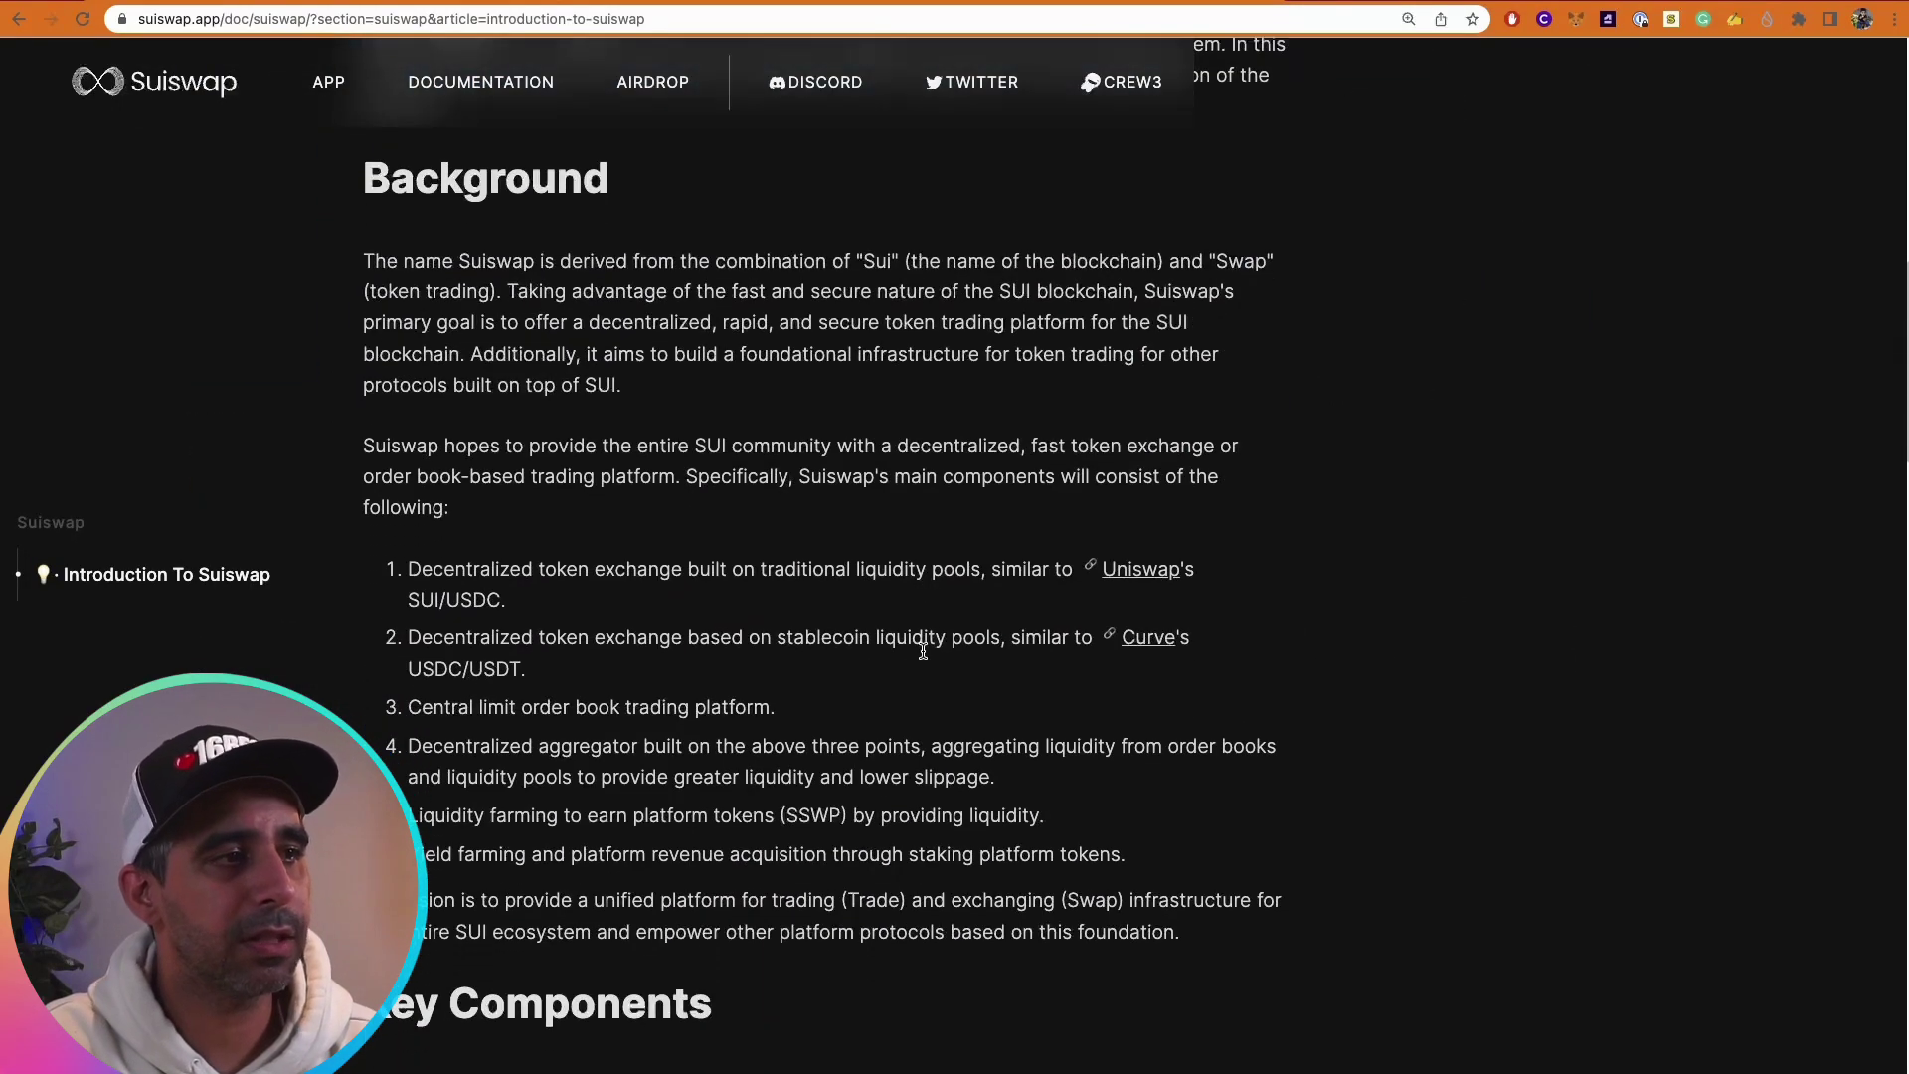
scroll(895, 617, down, 1)
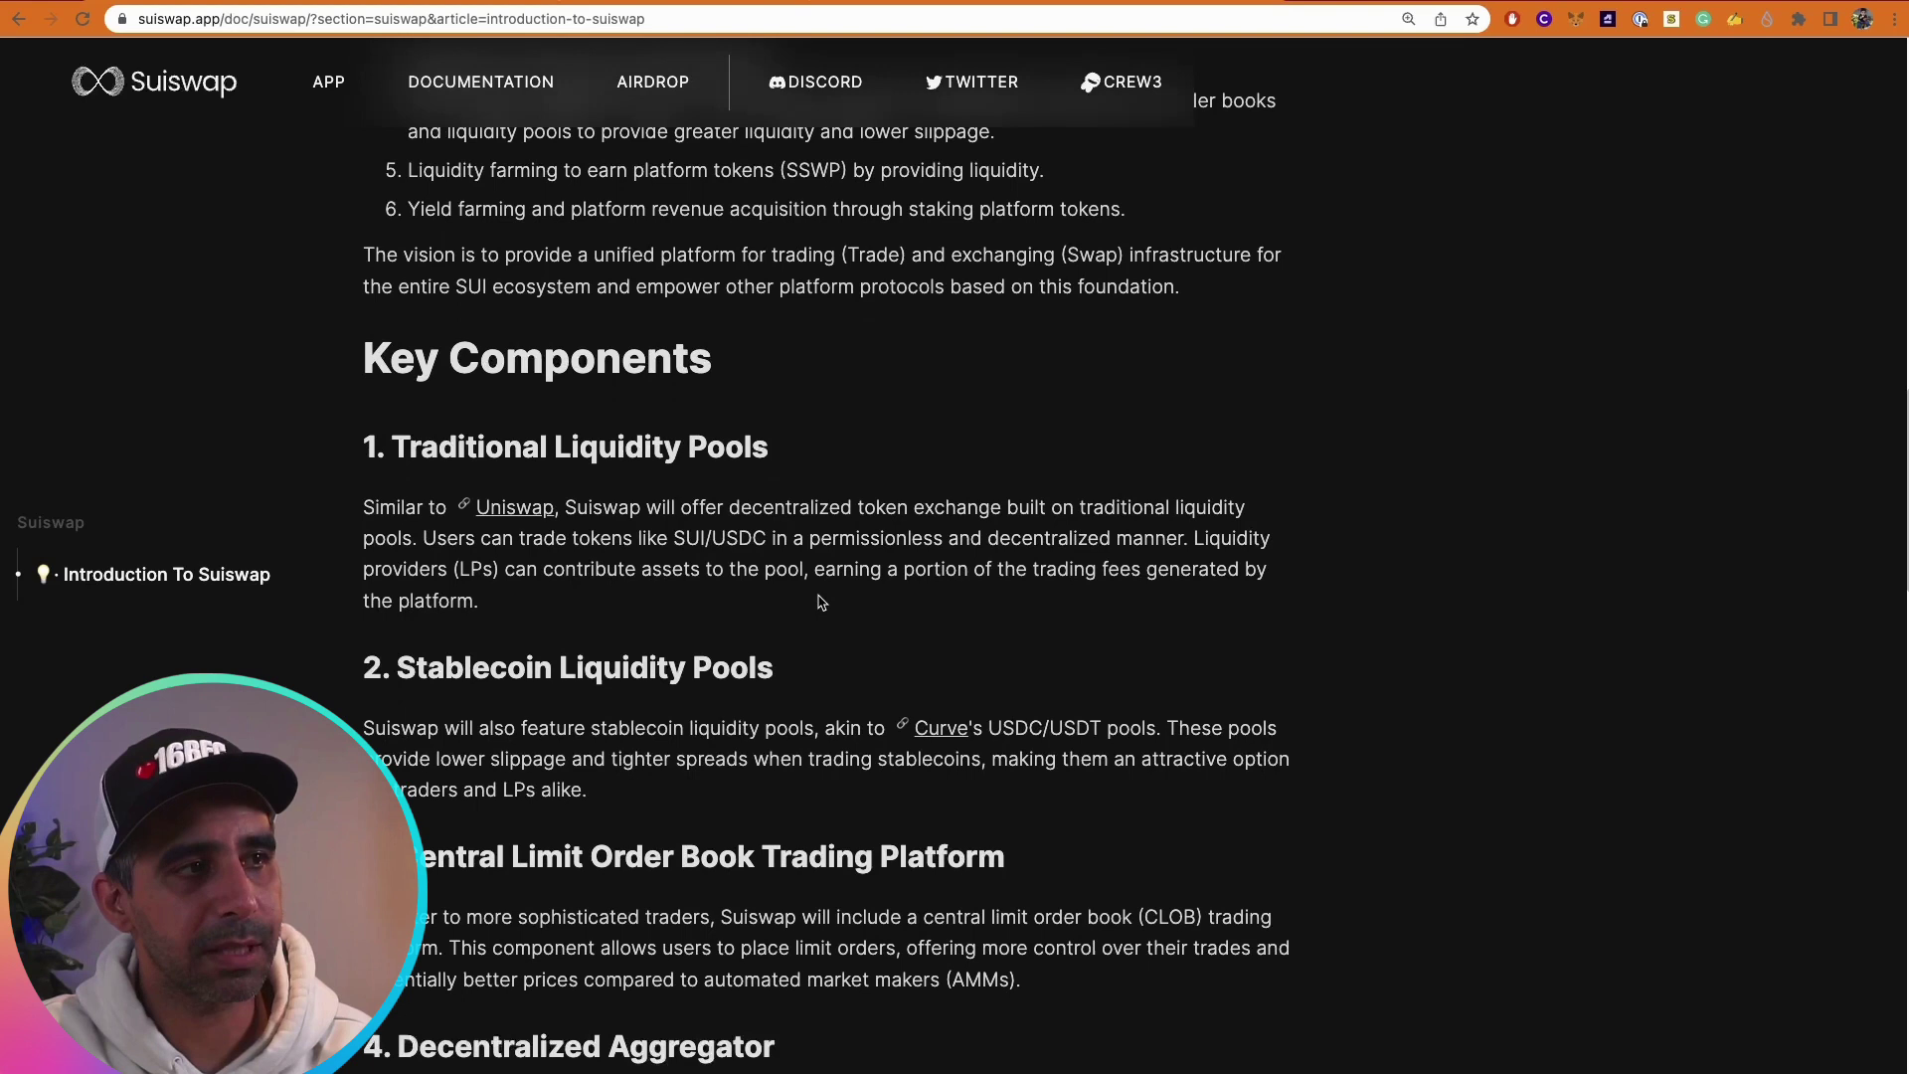
scroll(841, 611, down, 2)
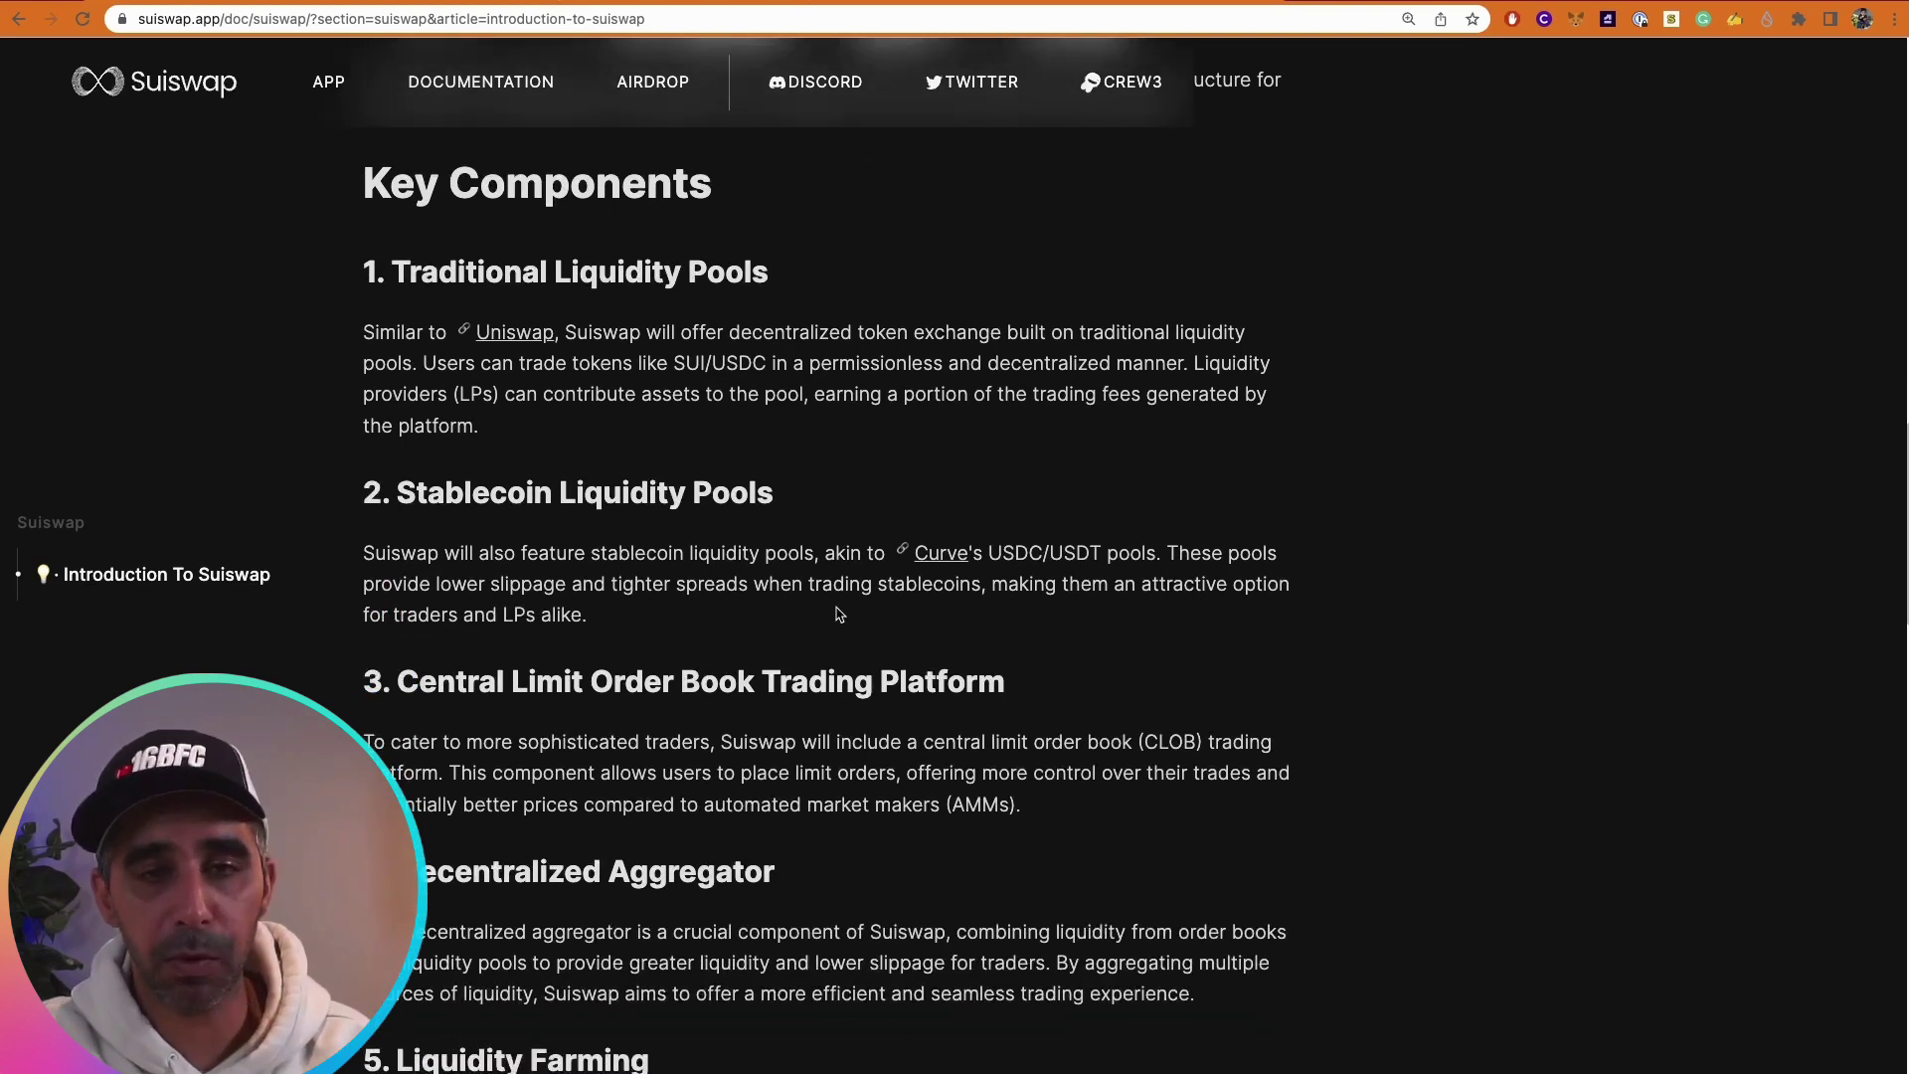
scroll(839, 617, down, 1)
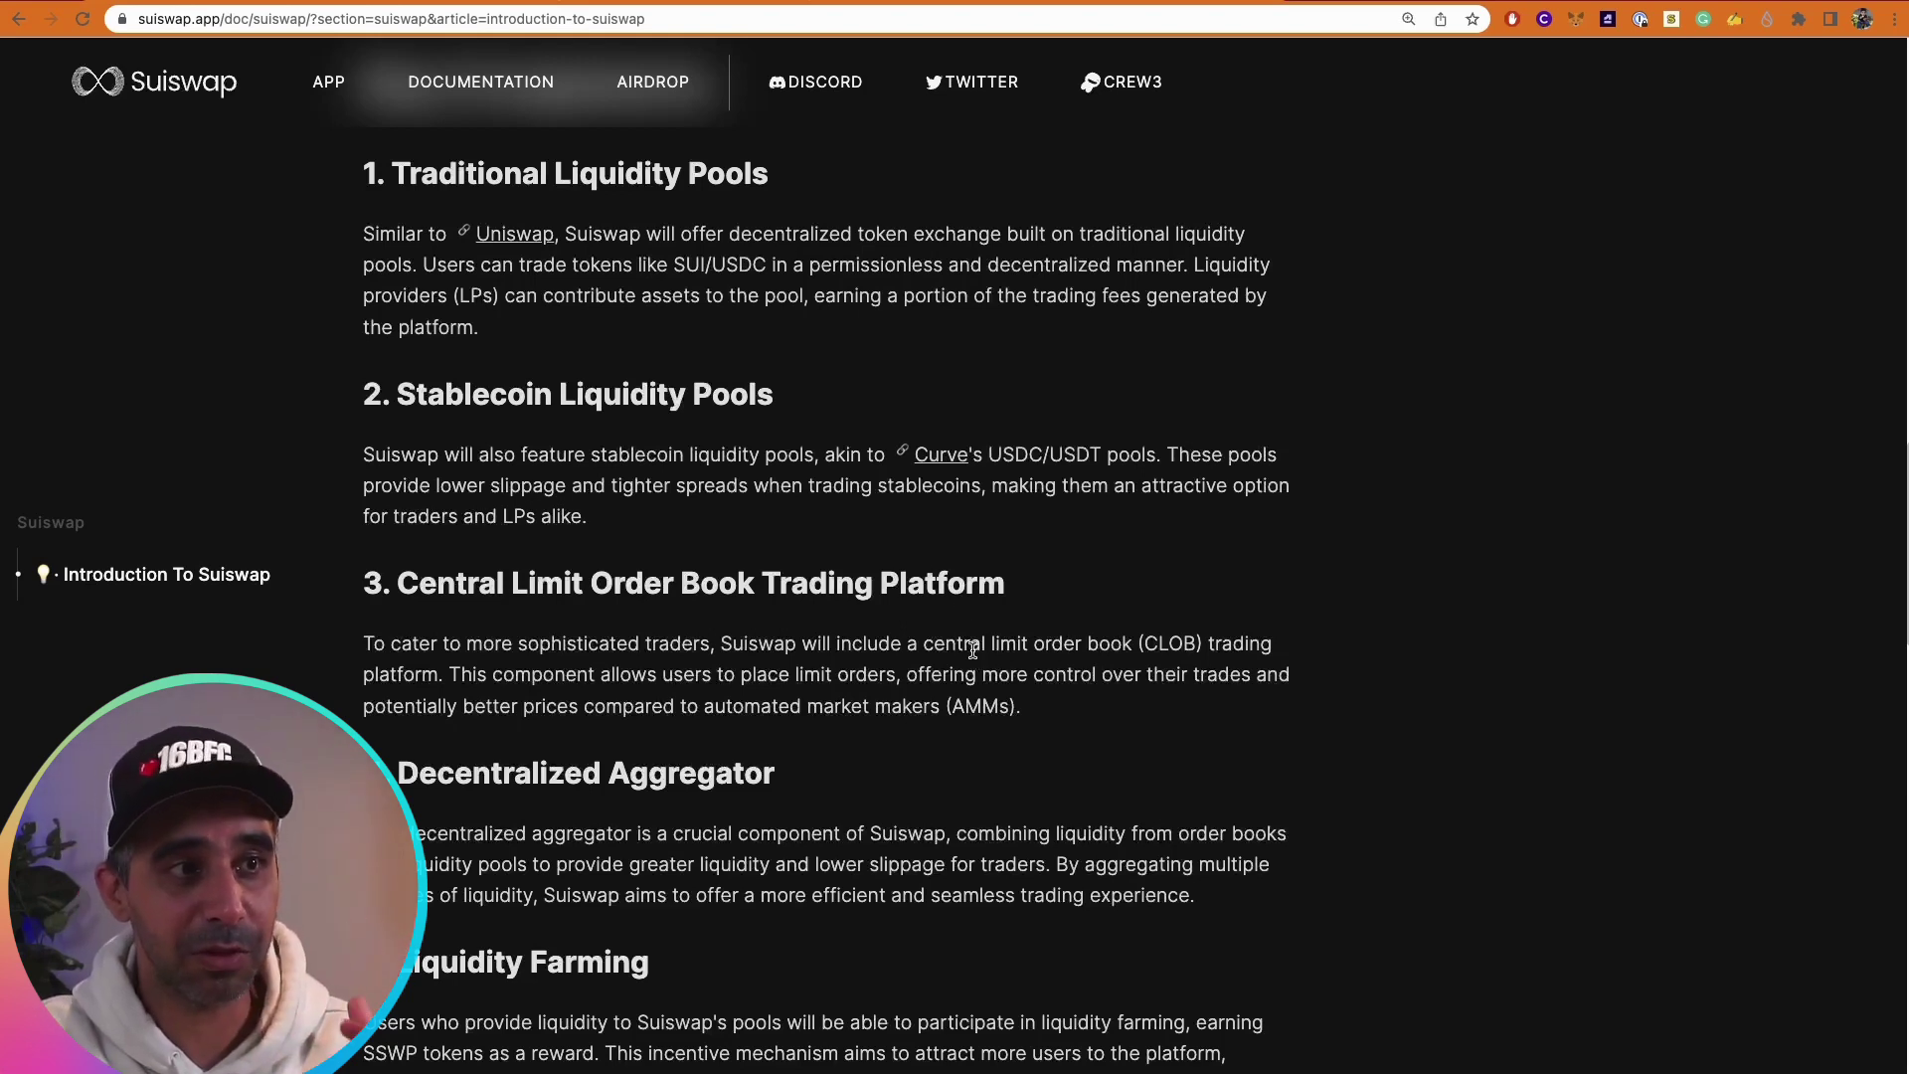
scroll(970, 667, down, 4)
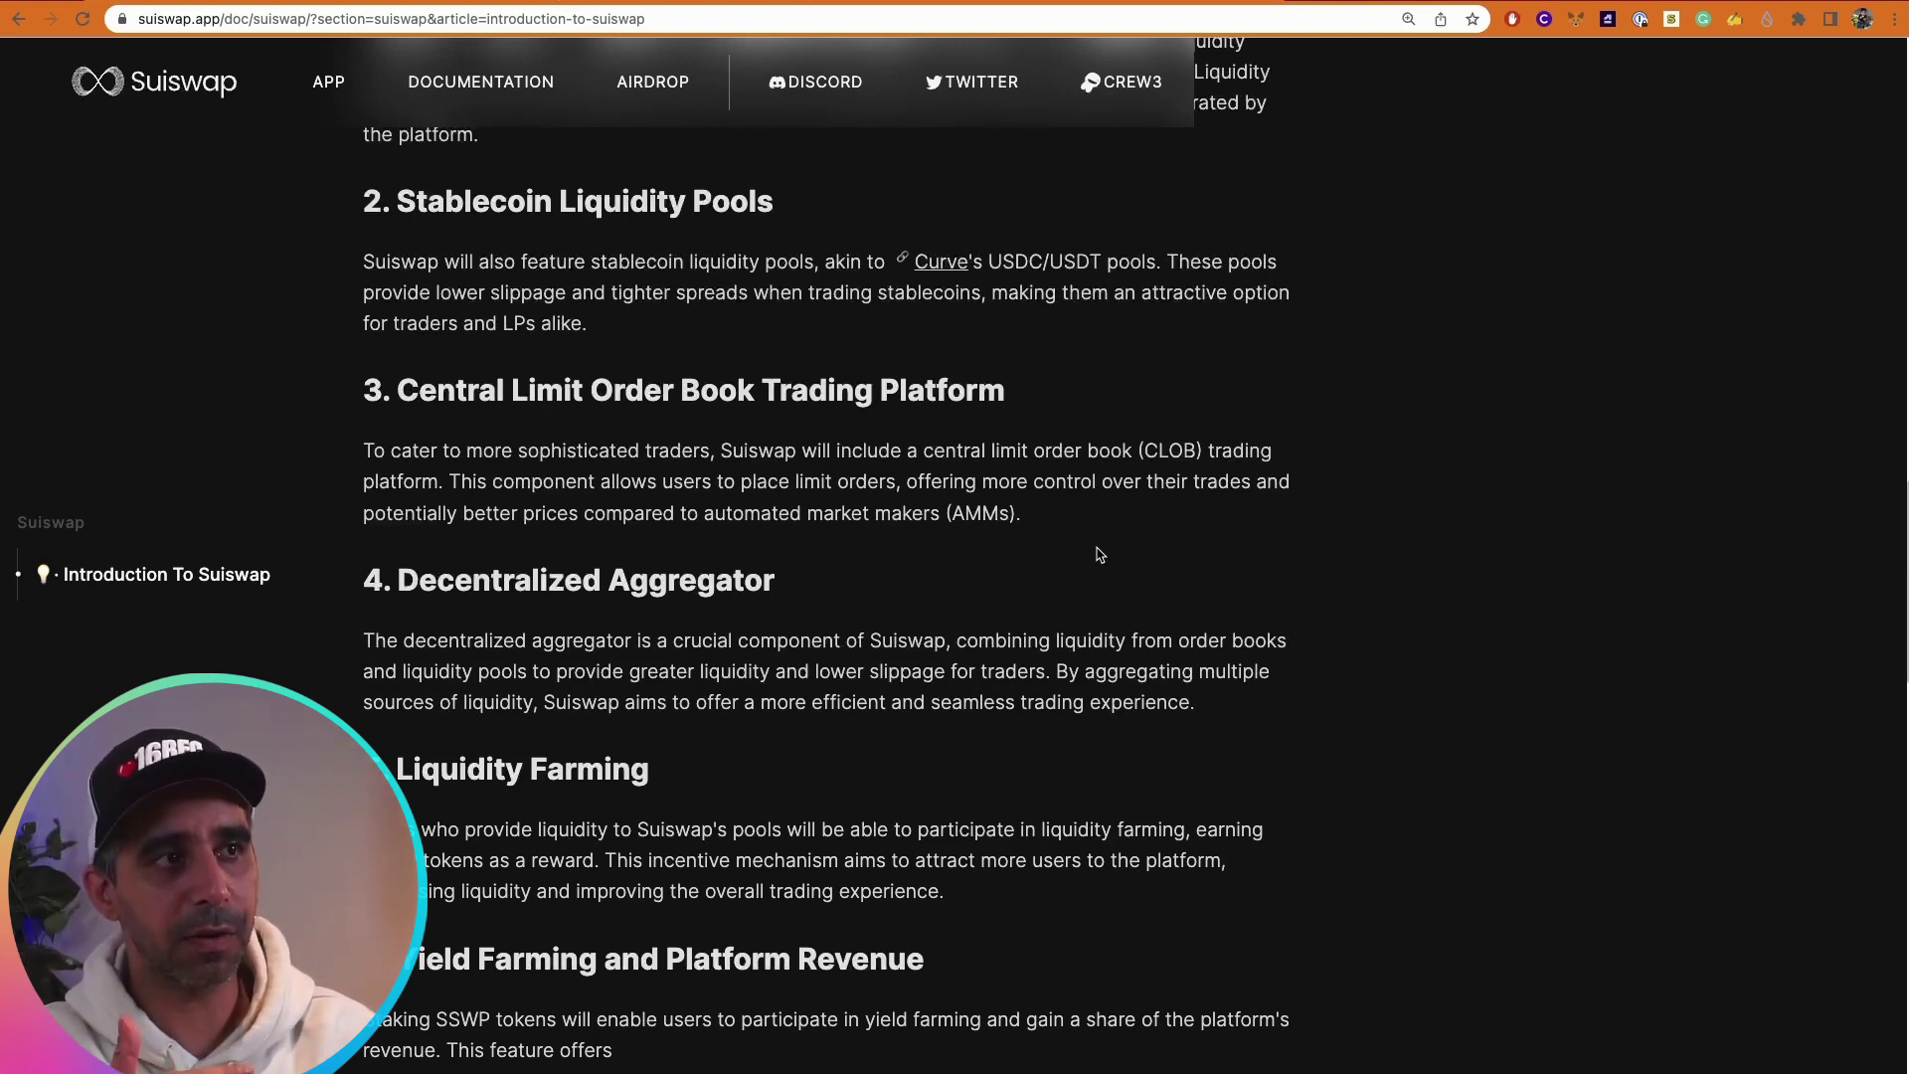
scroll(895, 448, up, 3)
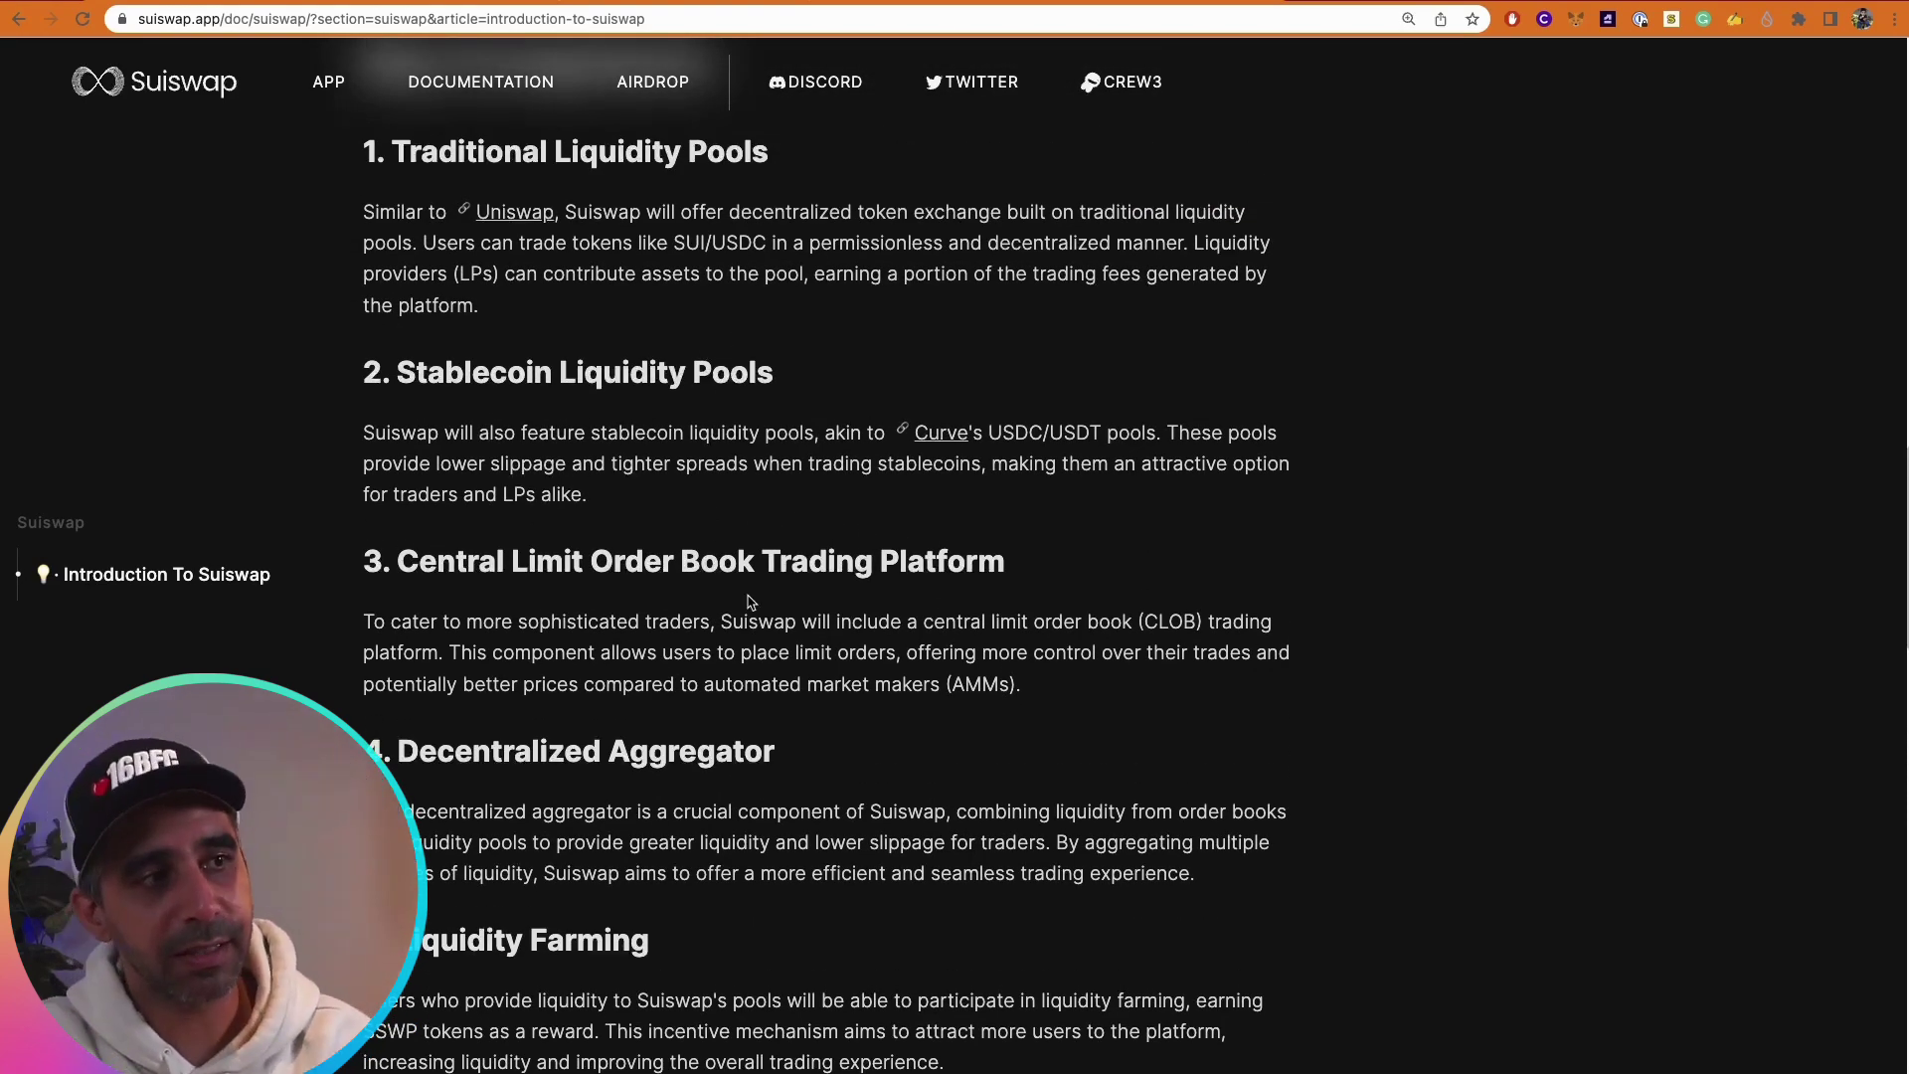
scroll(755, 602, down, 3)
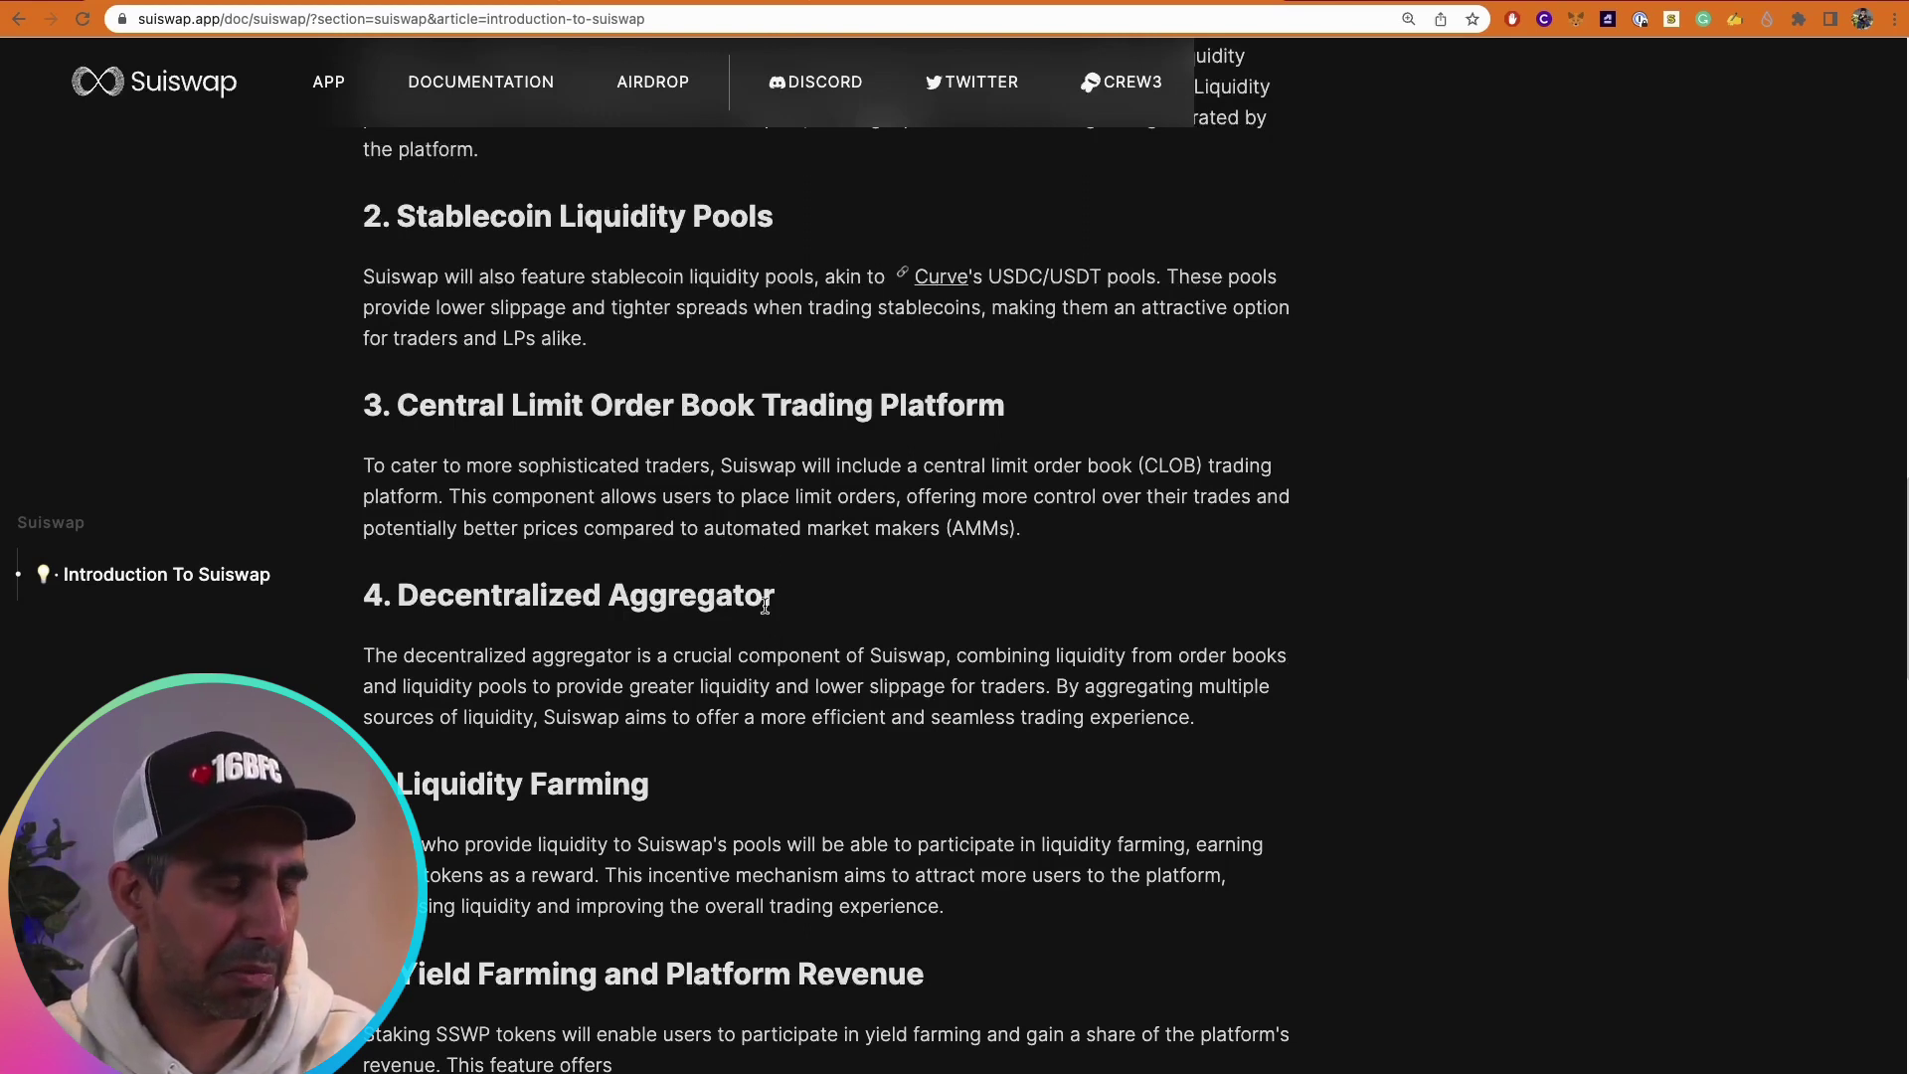
scroll(786, 636, down, 3)
scroll(808, 627, down, 1)
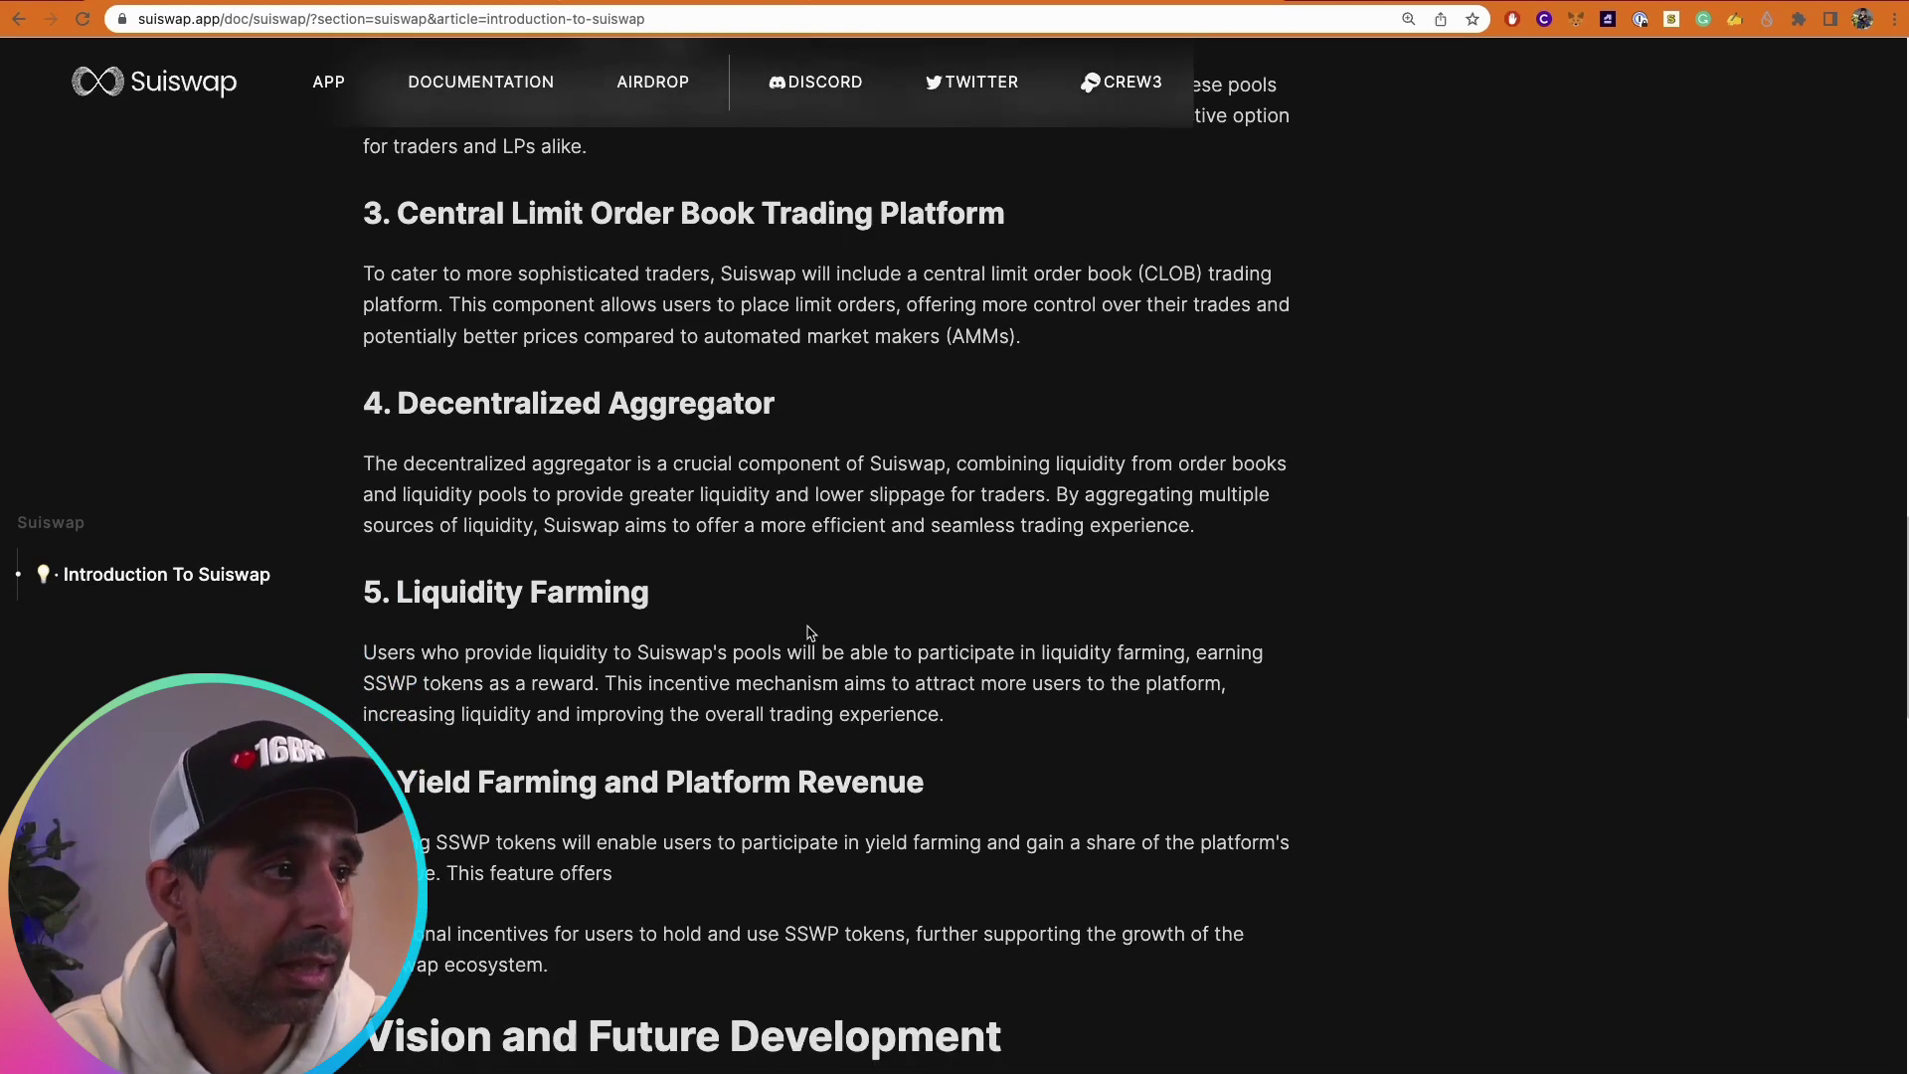
scroll(650, 656, down, 3)
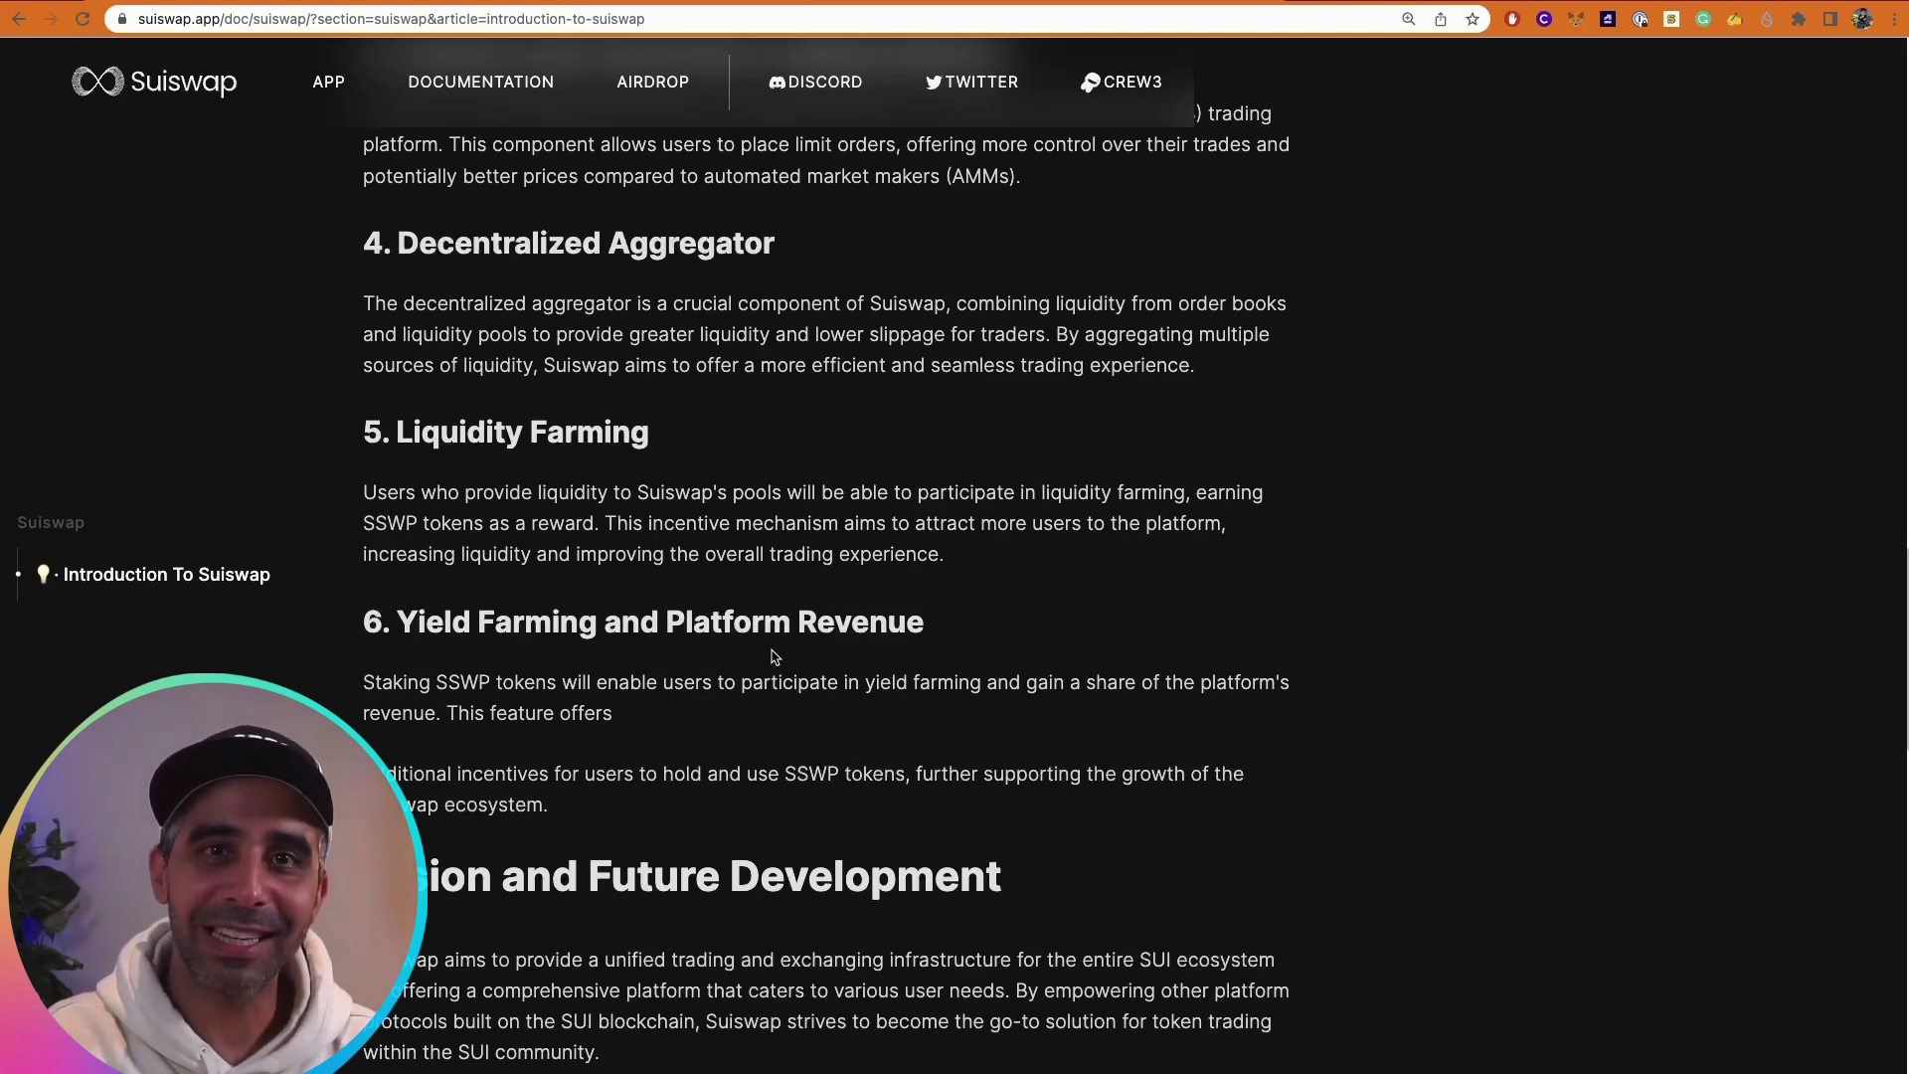
scroll(775, 656, down, 4)
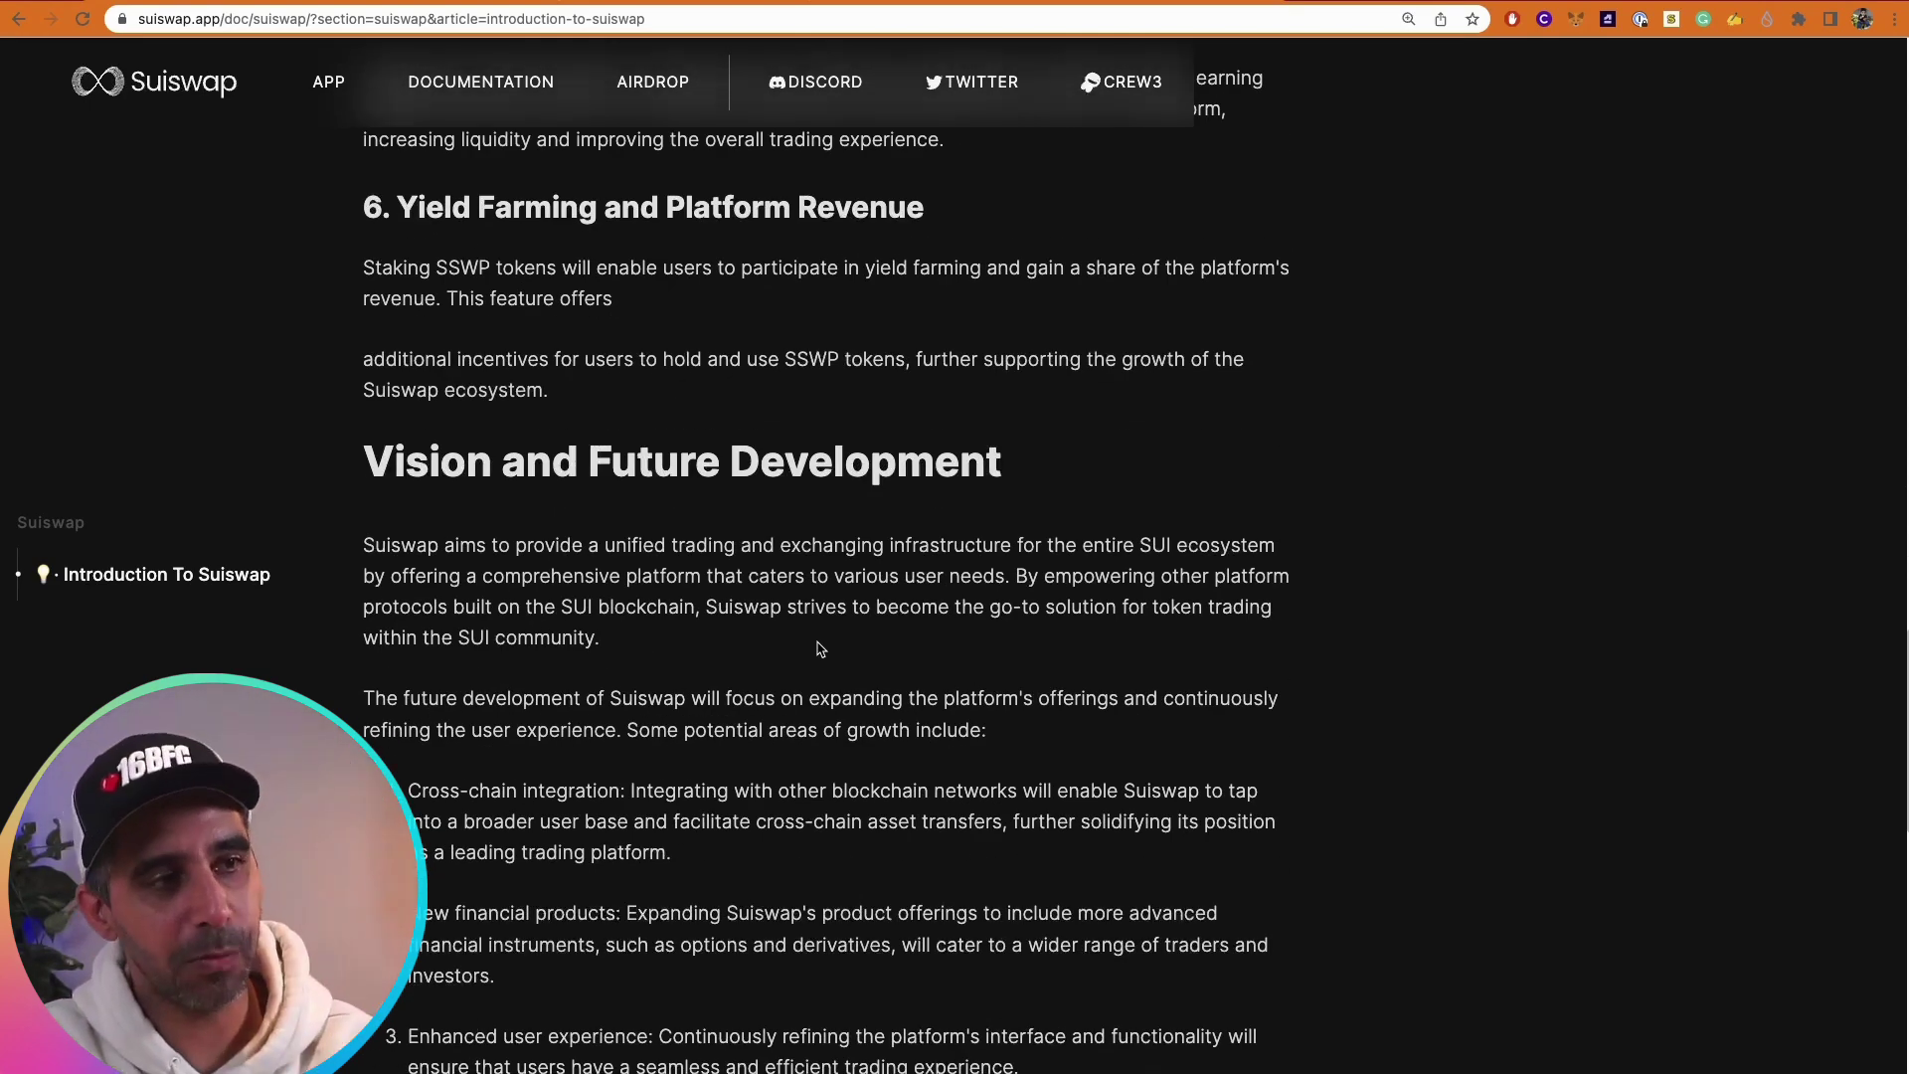
scroll(822, 647, down, 1)
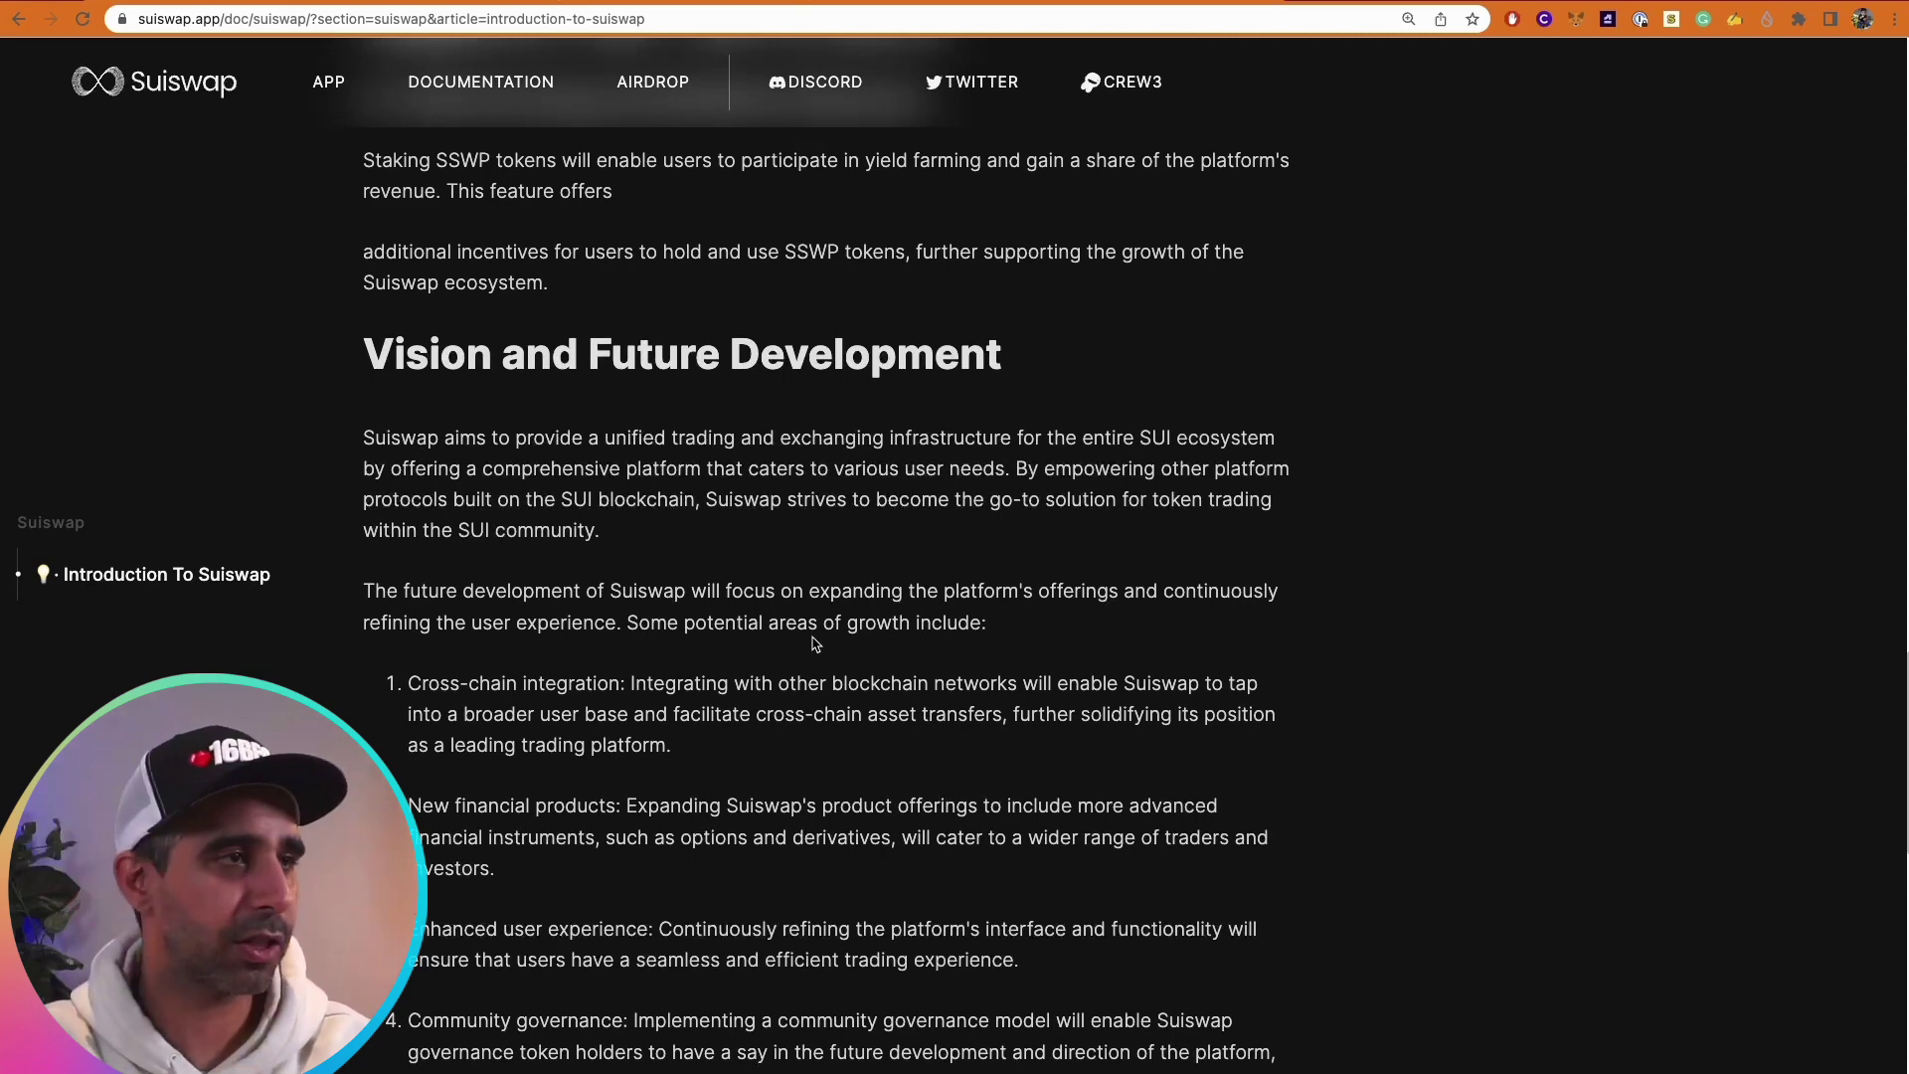
Go back from the documentation to the Token Swap Station via APP
click(314, 78)
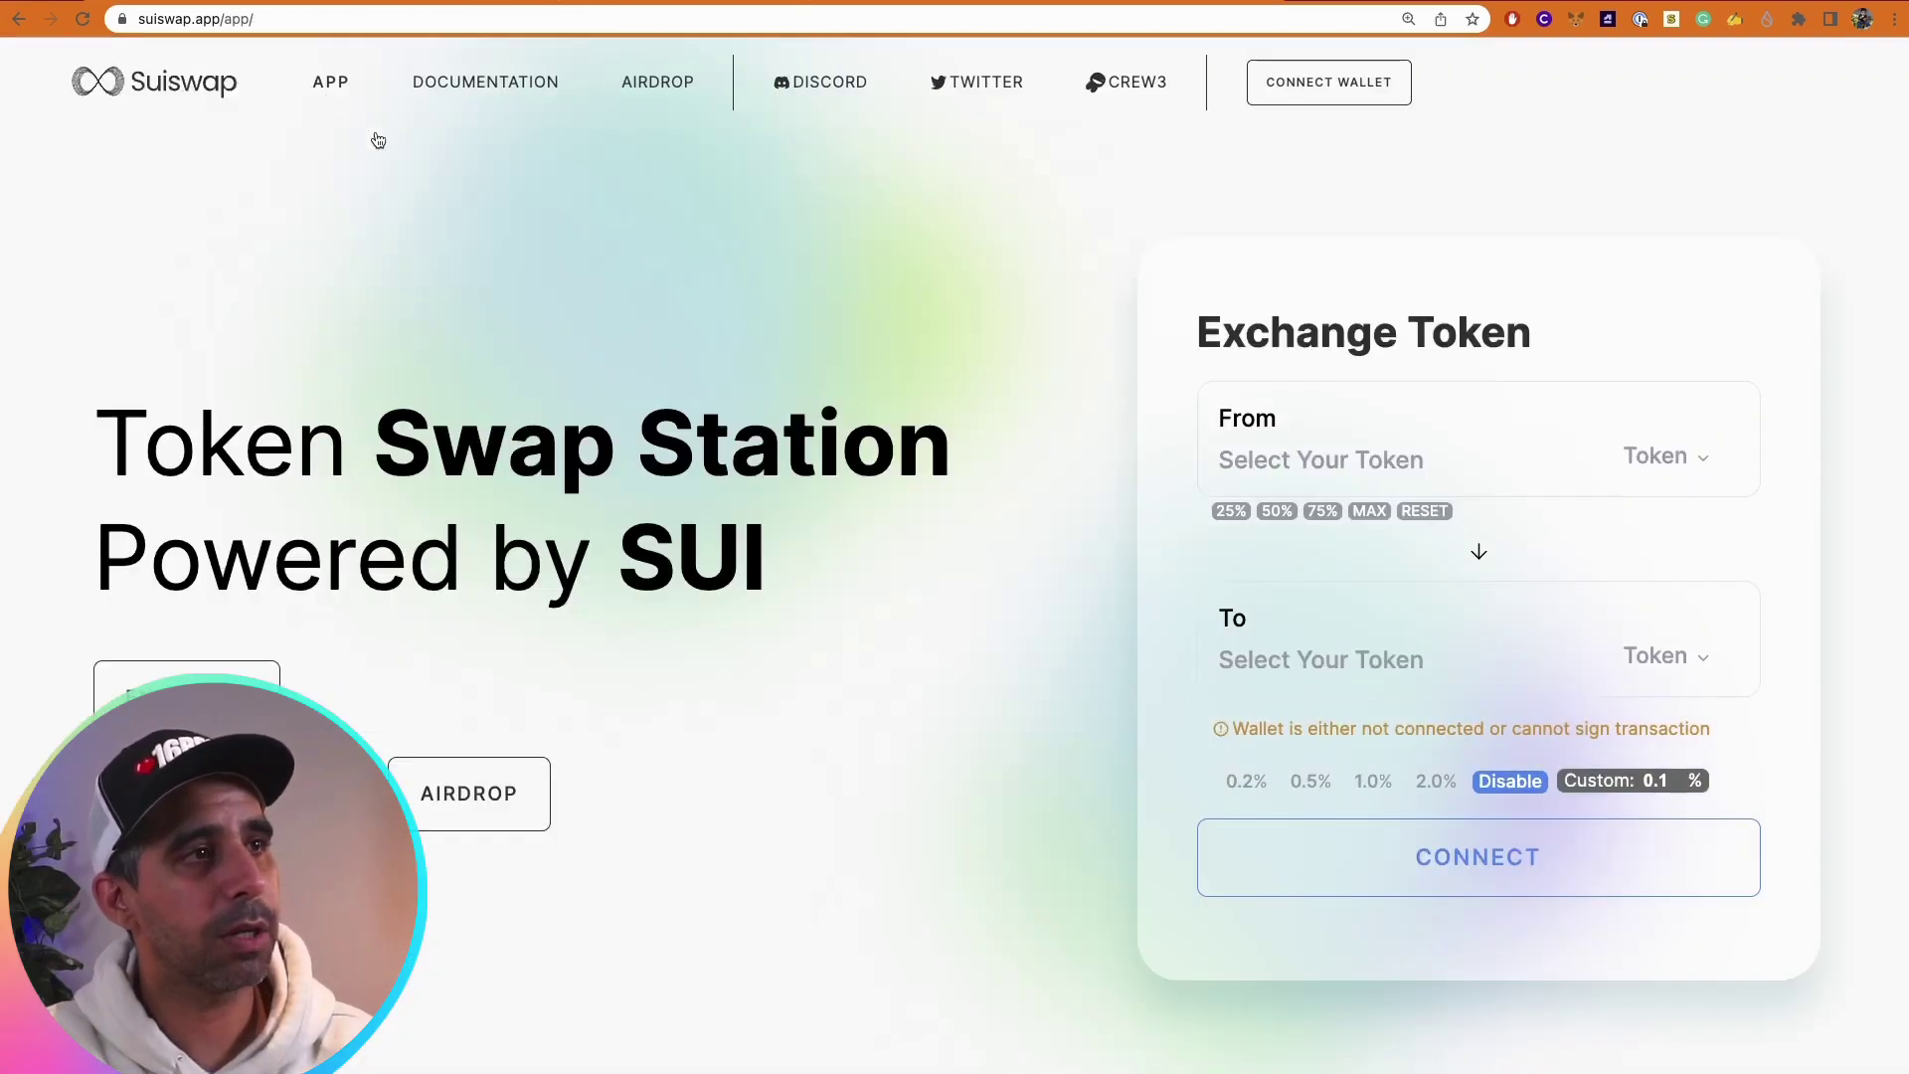